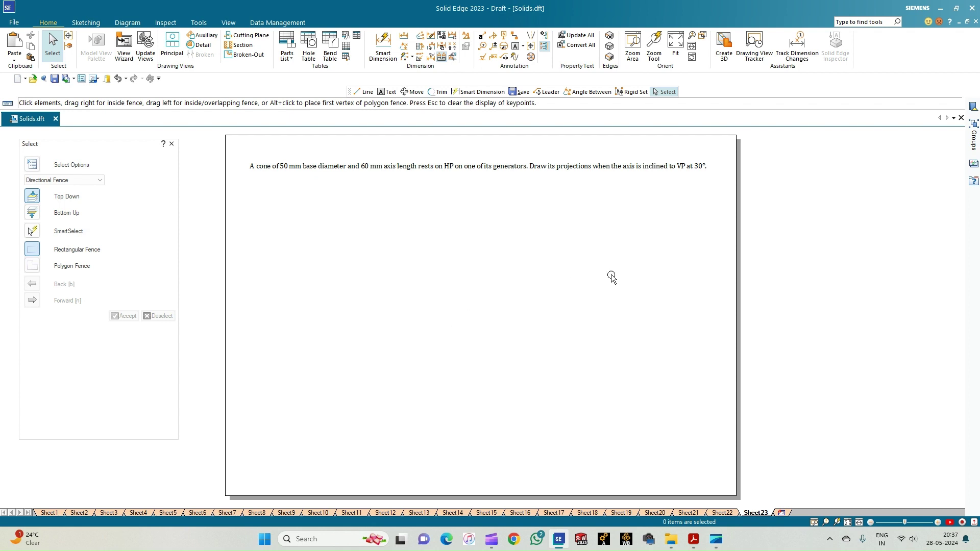
# - Draw a horizontal reference line across the lower half of the sheet with a solid line type and 0.18 mm width
pyautogui.click(86, 23)
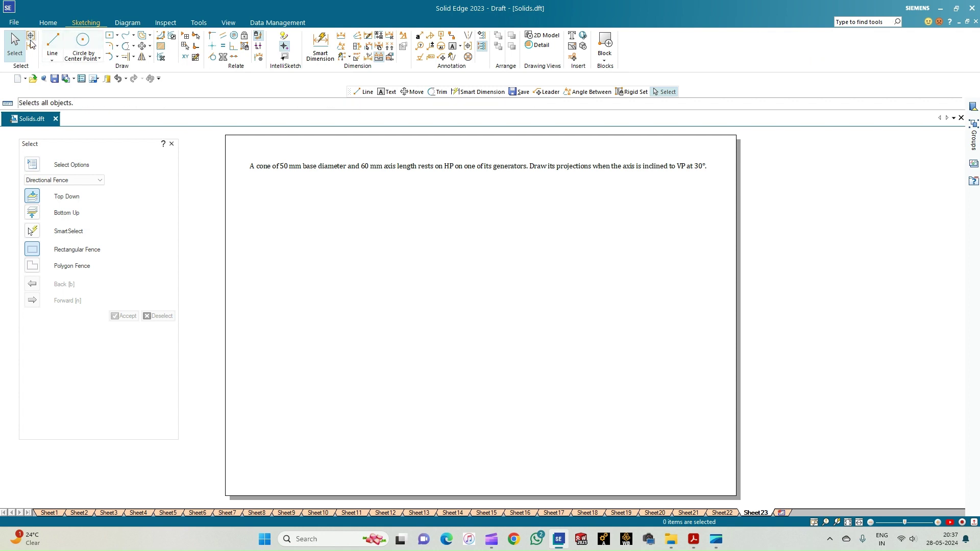
pyautogui.click(53, 45)
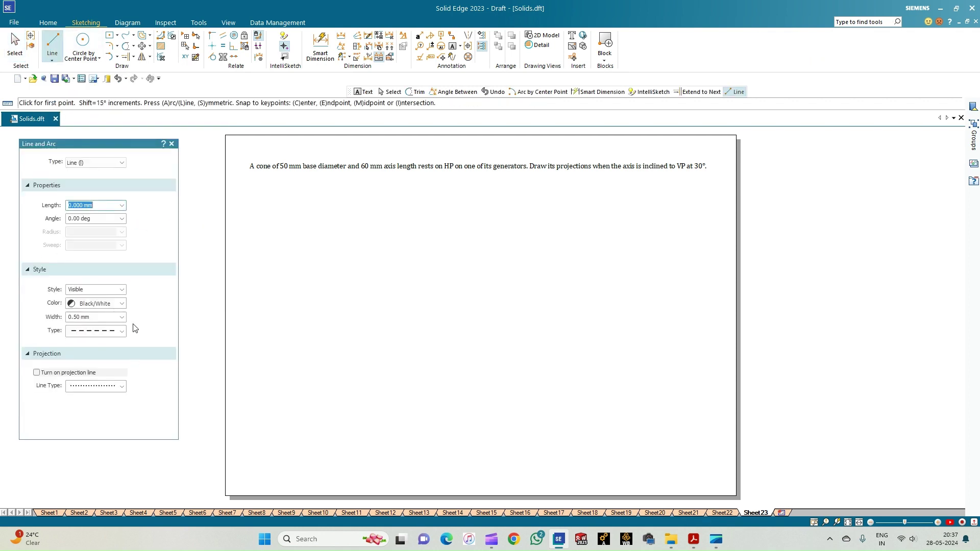
pyautogui.click(122, 331)
pyautogui.click(104, 343)
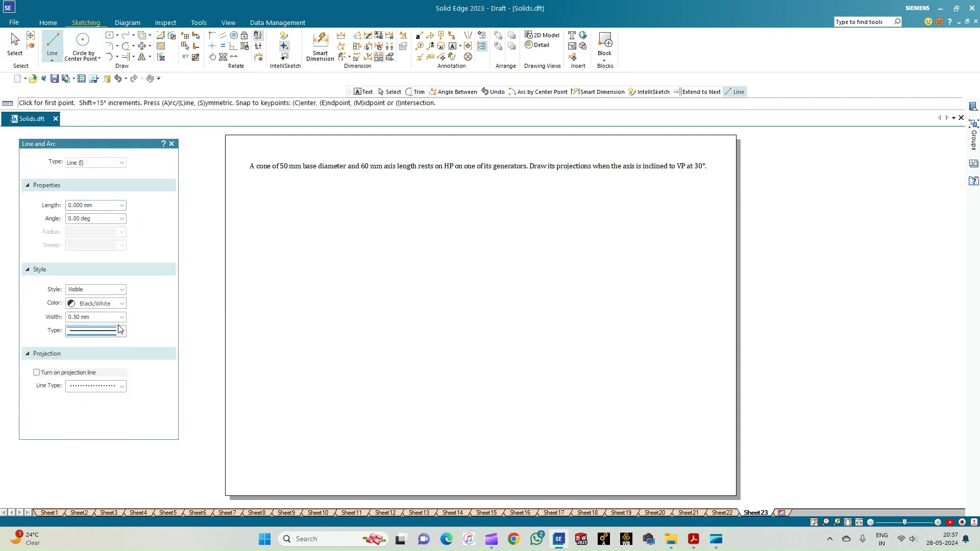
pyautogui.click(122, 318)
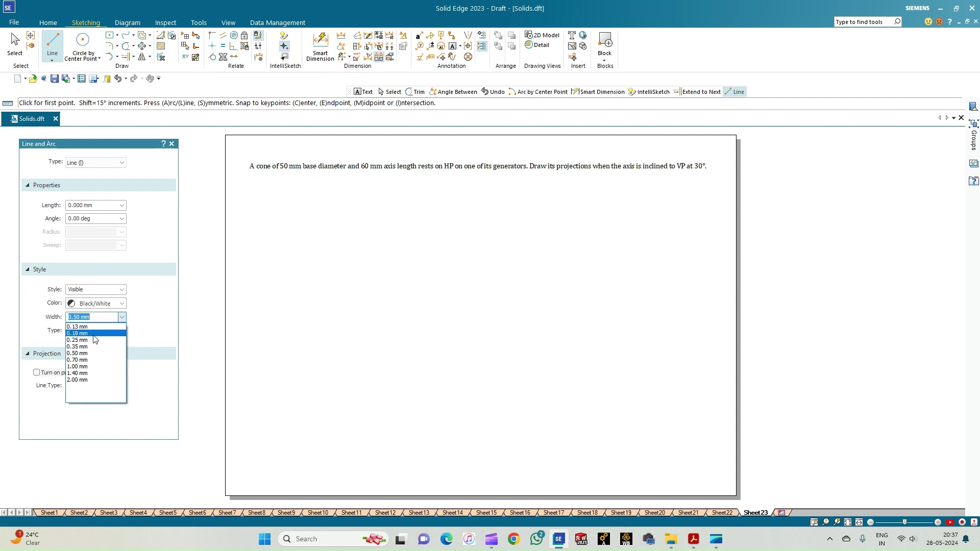
pyautogui.click(81, 332)
pyautogui.click(248, 351)
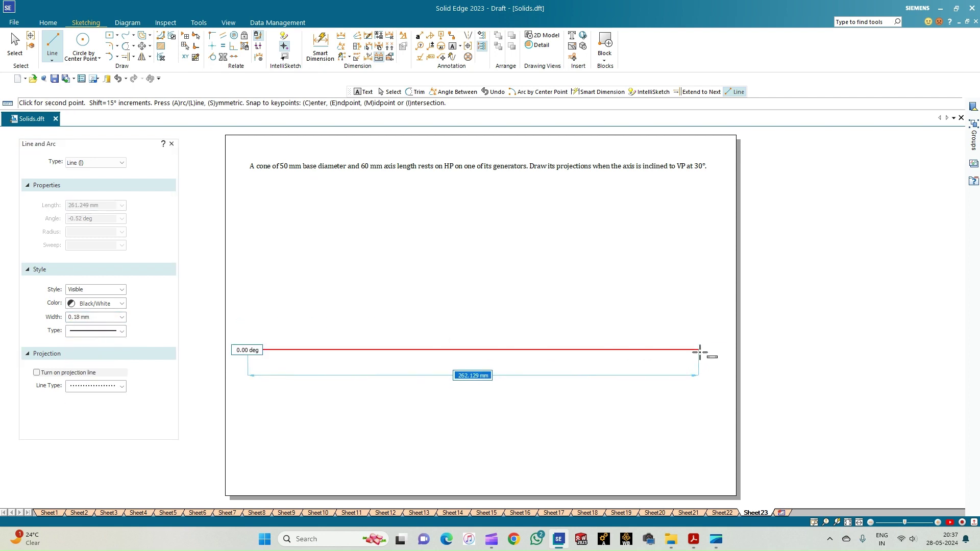
pyautogui.click(713, 350)
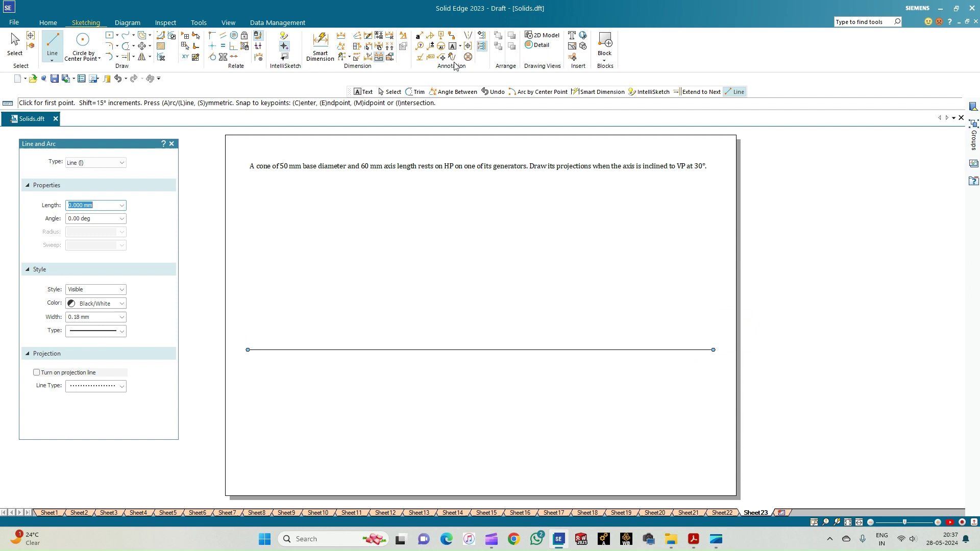
# - Label the reference line with the text X at its left end and Y at its right end
pyautogui.click(452, 46)
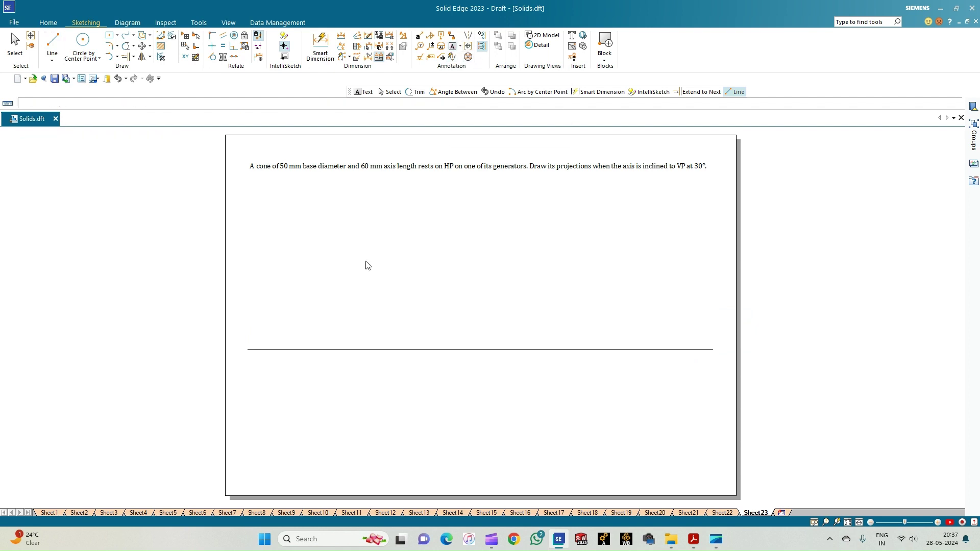
pyautogui.click(238, 344)
pyautogui.write('X')
pyautogui.click(719, 349)
pyautogui.write('Y')
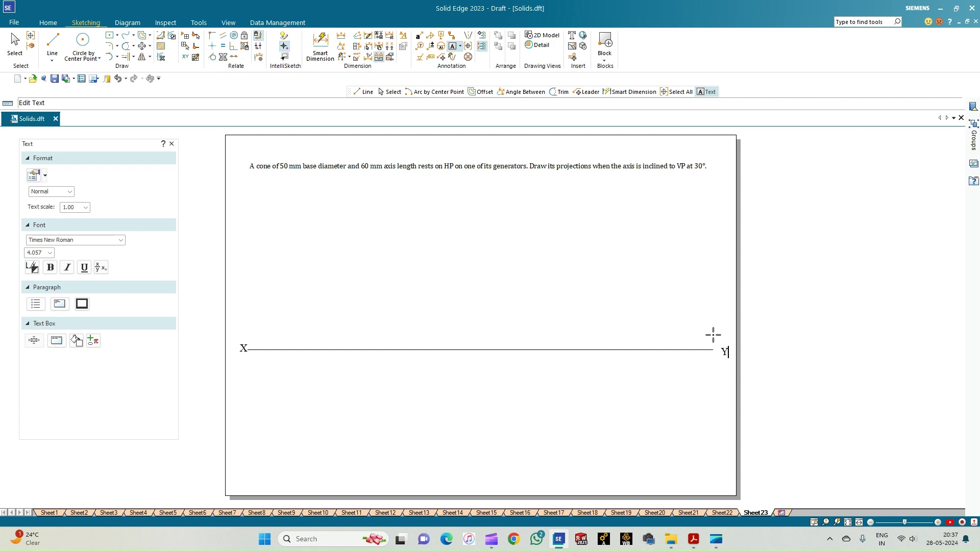
# - With text size 2.8, add the labels VP above and HP below the reference line near its Y end
pyautogui.click(50, 253)
pyautogui.click(34, 266)
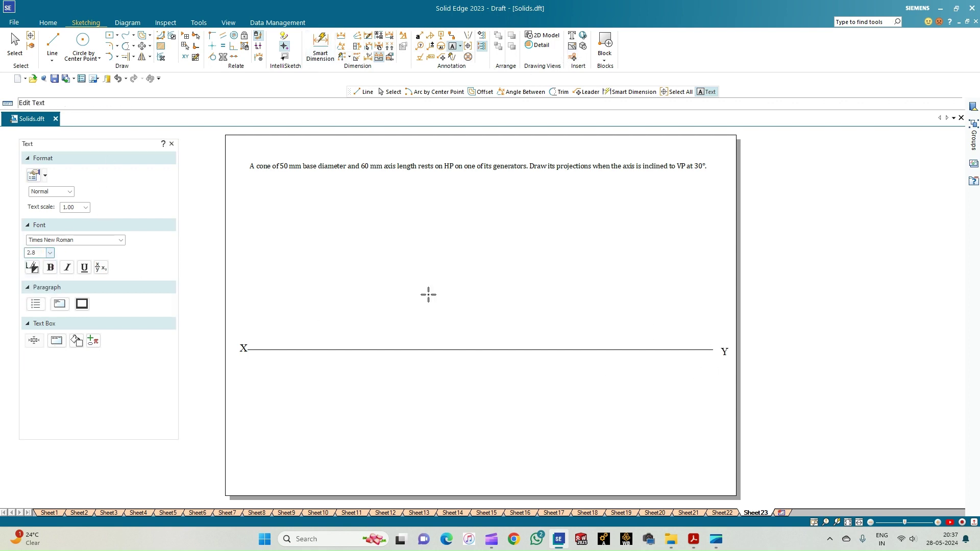
pyautogui.click(698, 334)
pyautogui.write('VP')
pyautogui.click(700, 355)
pyautogui.write('HP')
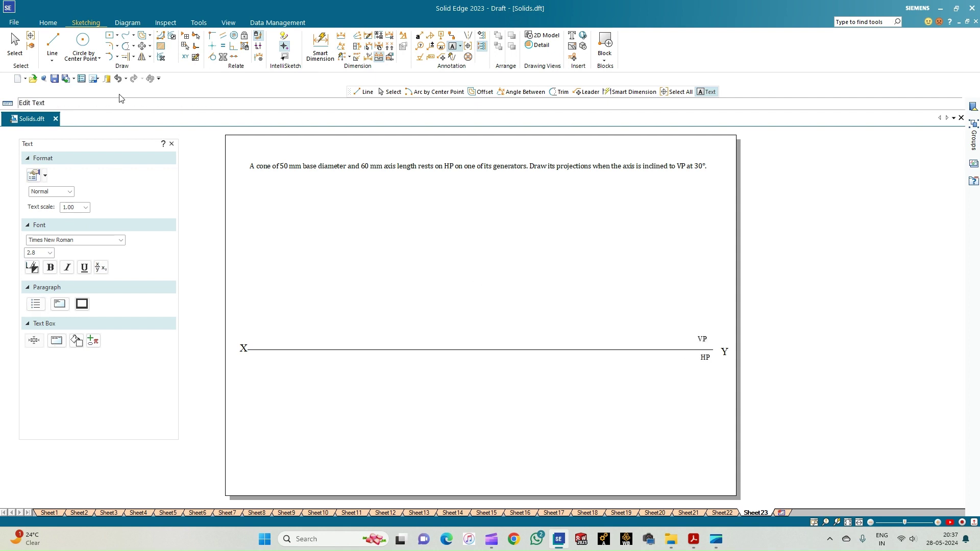
# - Draw a 50 mm diameter circle below the reference line near its X end, with a solid 0.50 mm line
pyautogui.click(83, 40)
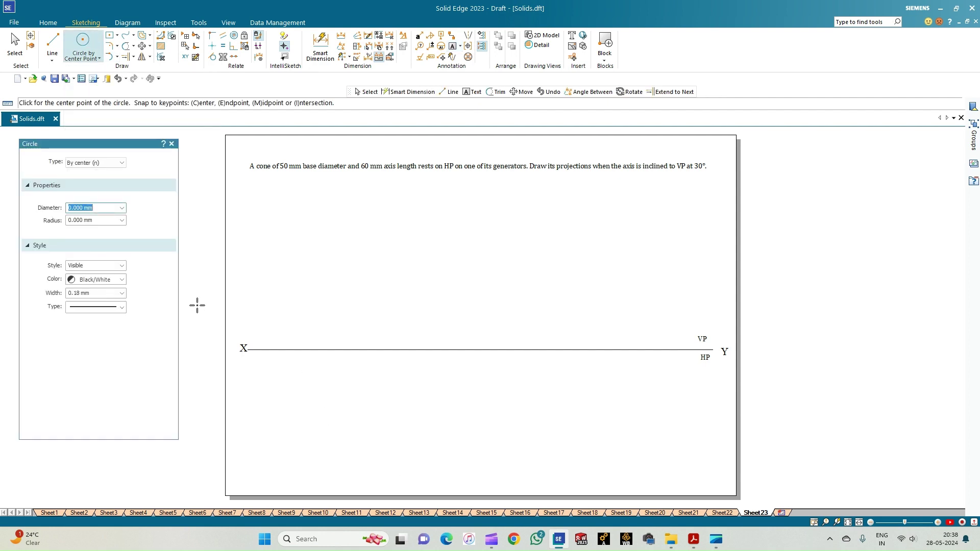
pyautogui.click(122, 307)
pyautogui.click(121, 295)
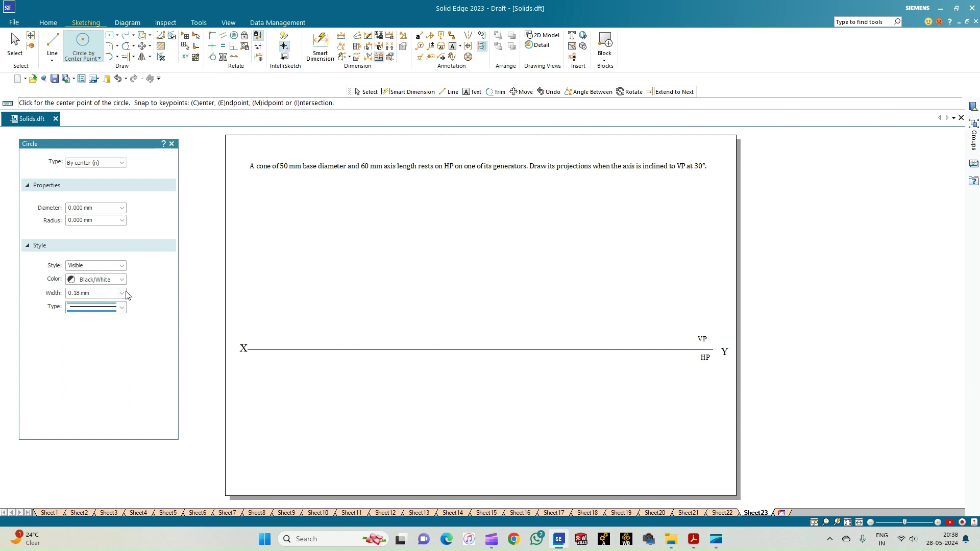
pyautogui.click(122, 293)
pyautogui.click(95, 329)
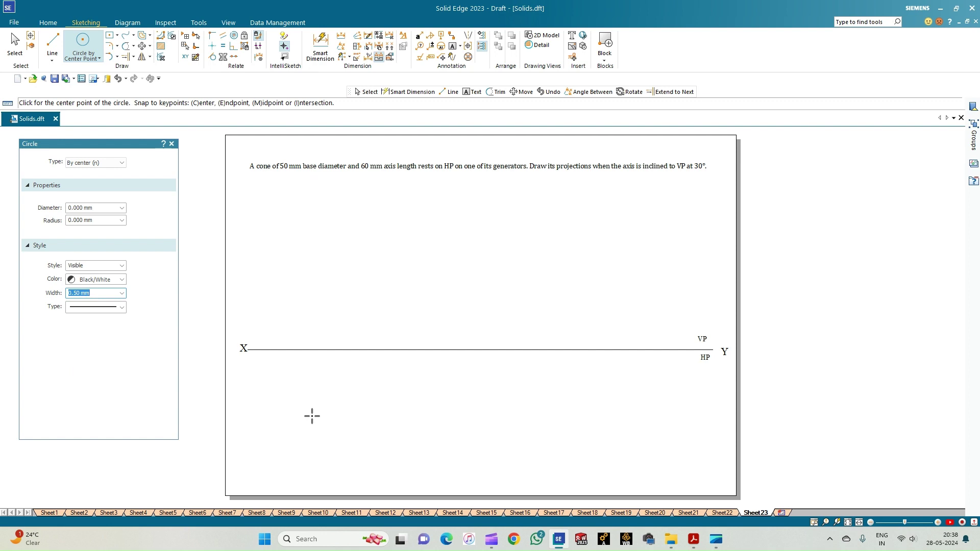
pyautogui.click(312, 416)
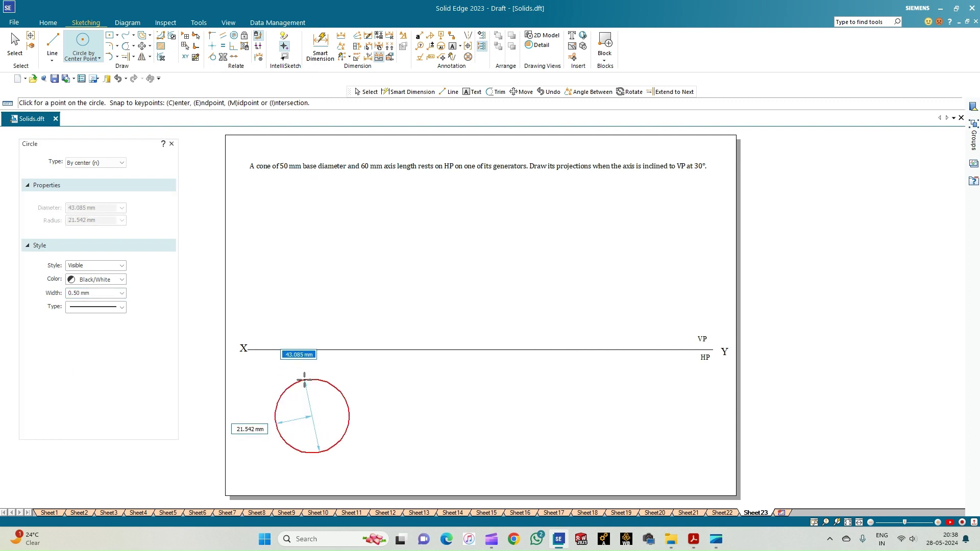
pyautogui.write('50')
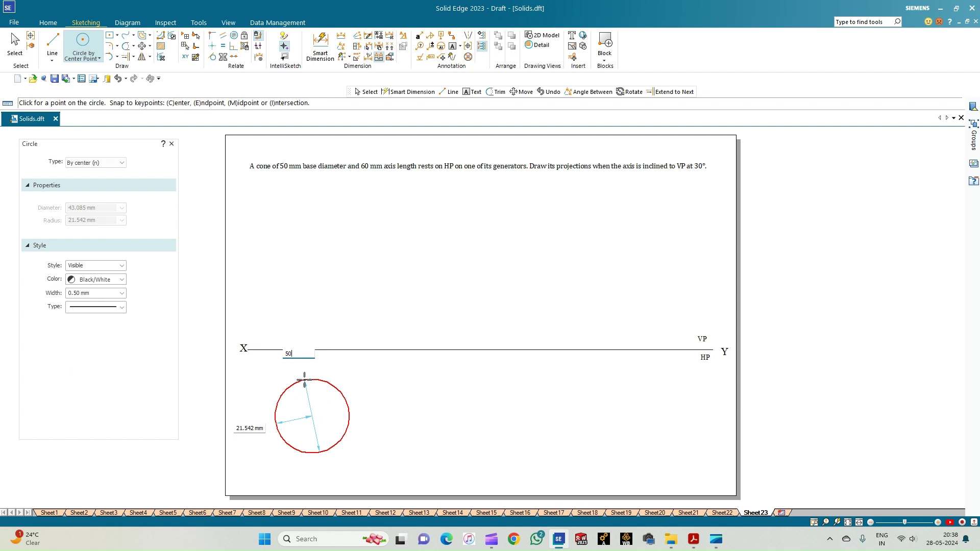
pyautogui.press('Return')
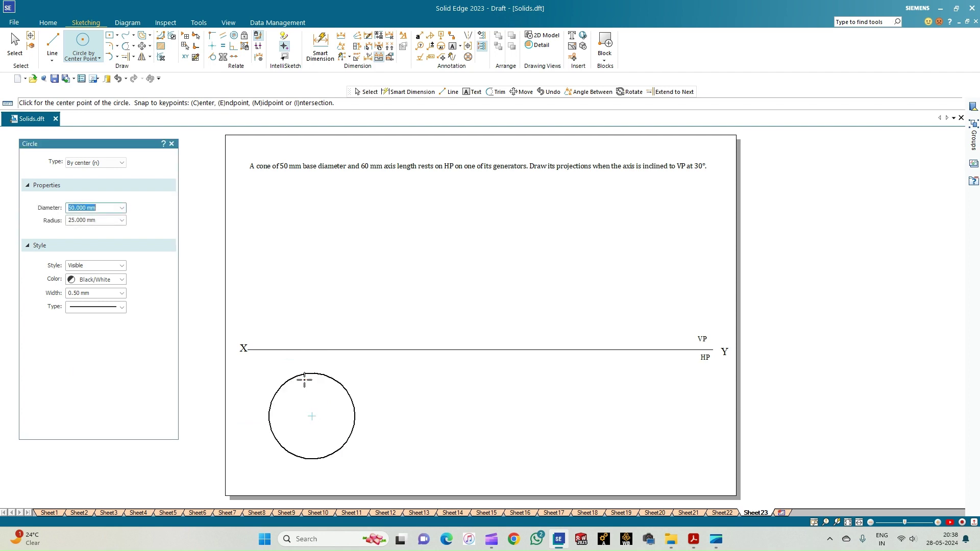
pyautogui.press('Escape')
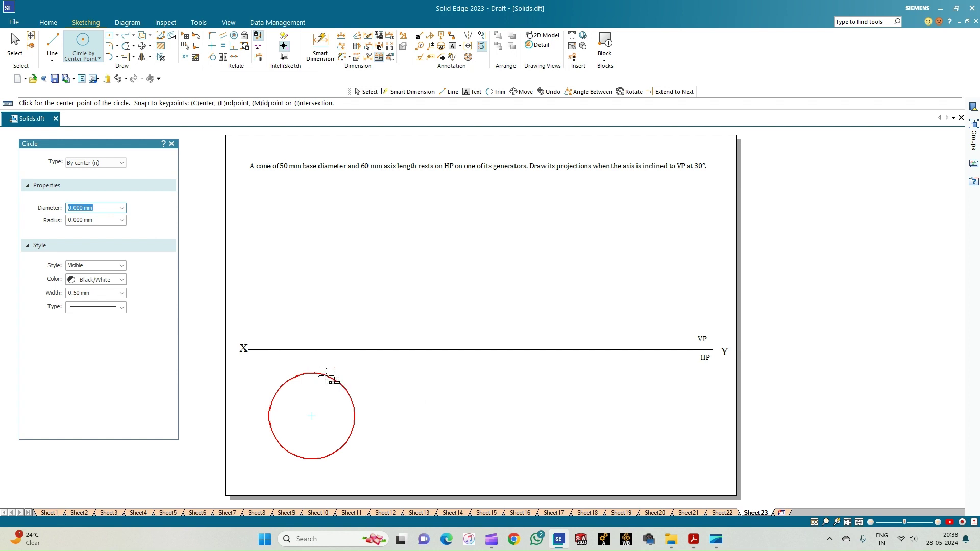
# - Draw the circle's horizontal diameter with a solid line 0.13 mm wide
pyautogui.click(52, 45)
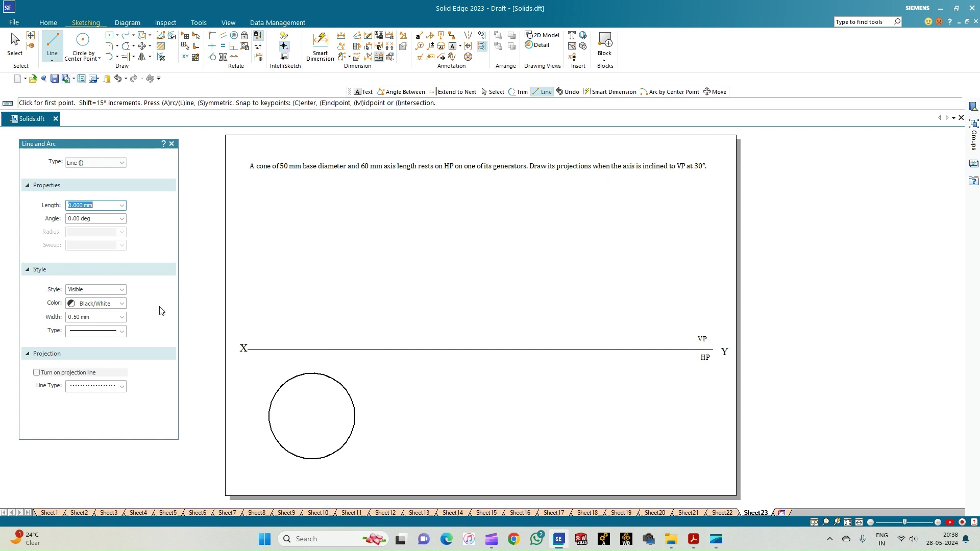
pyautogui.click(123, 332)
pyautogui.click(122, 331)
pyautogui.click(122, 318)
pyautogui.click(108, 327)
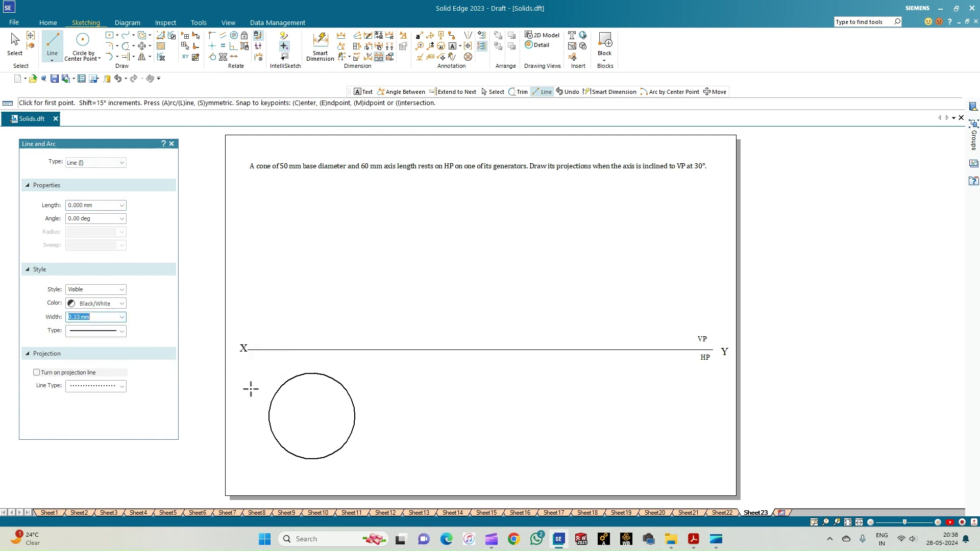
pyautogui.click(269, 416)
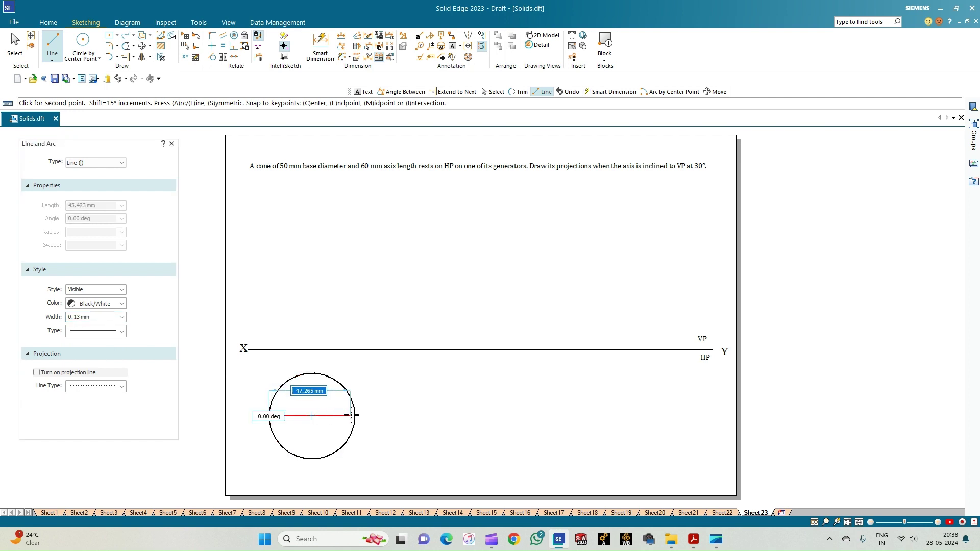
pyautogui.click(354, 416)
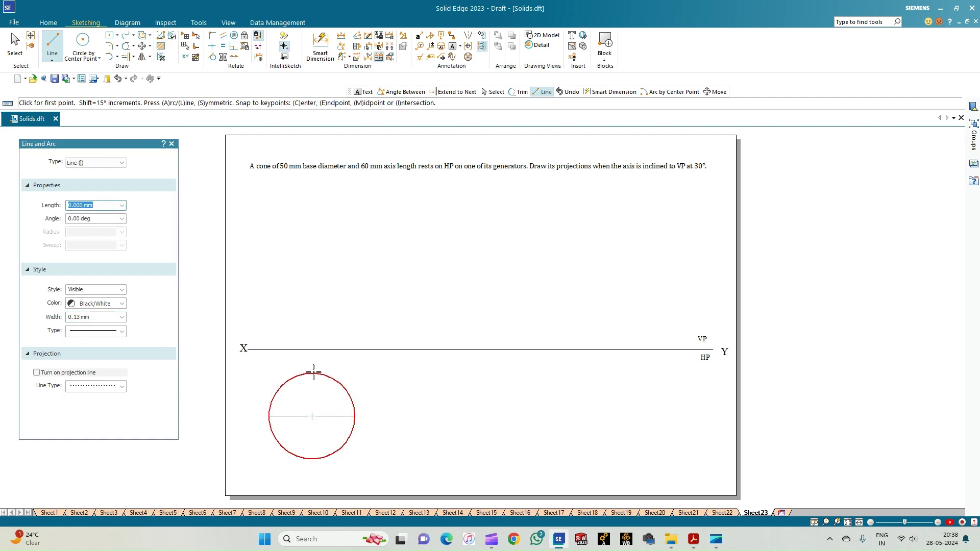
pyautogui.click(314, 374)
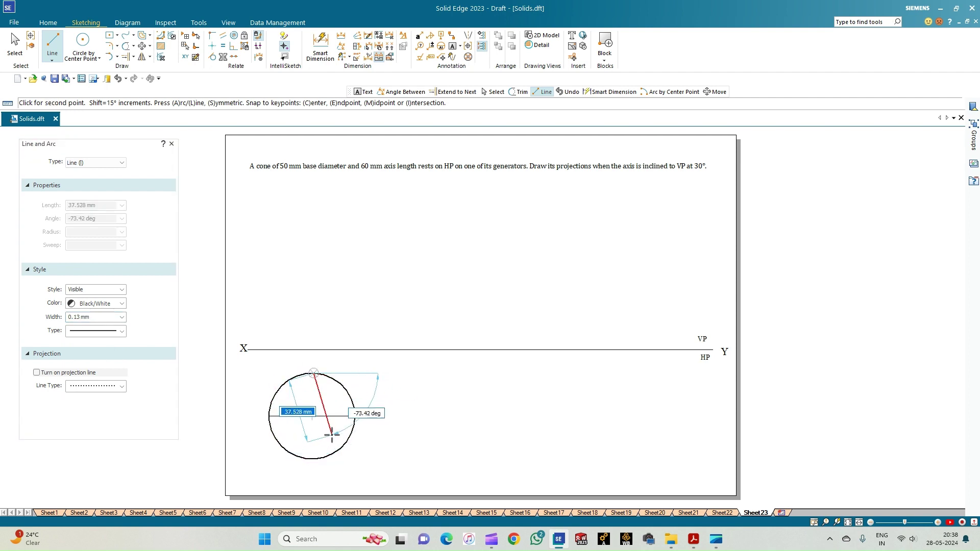
pyautogui.rightClick(320, 408)
pyautogui.click(311, 374)
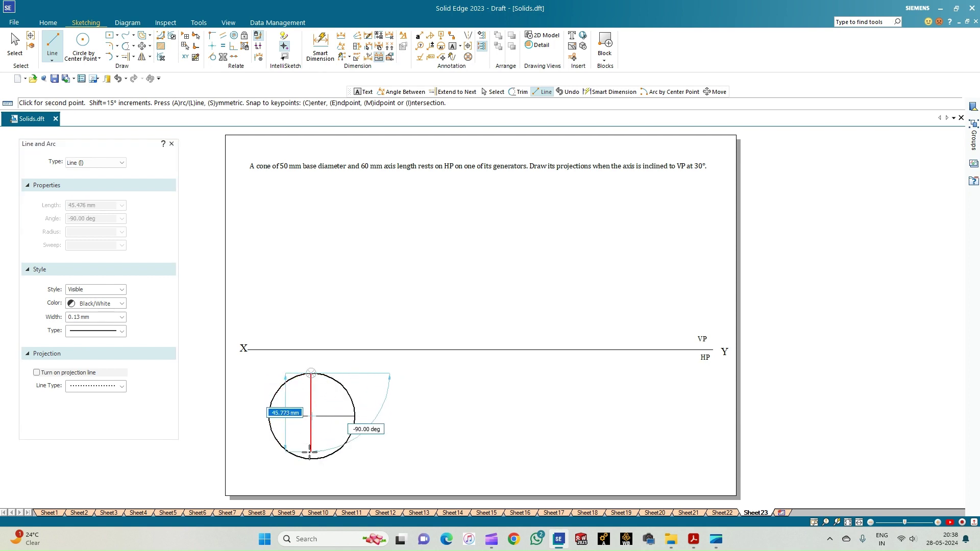
pyautogui.rightClick(313, 416)
# - Draw a vertical line from the circle's centre up to the top of the circle
pyautogui.click(312, 416)
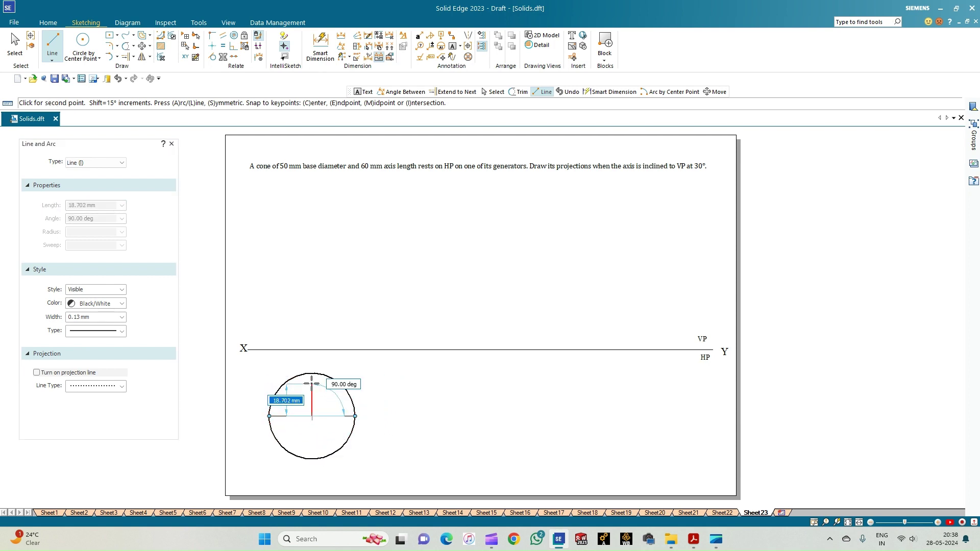
pyautogui.click(312, 373)
pyautogui.rightClick(401, 396)
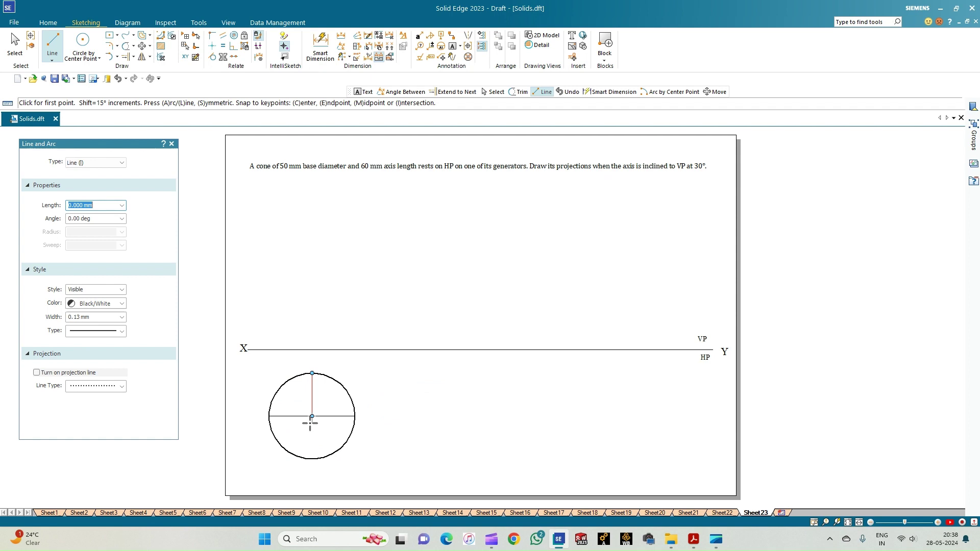
pyautogui.click(312, 416)
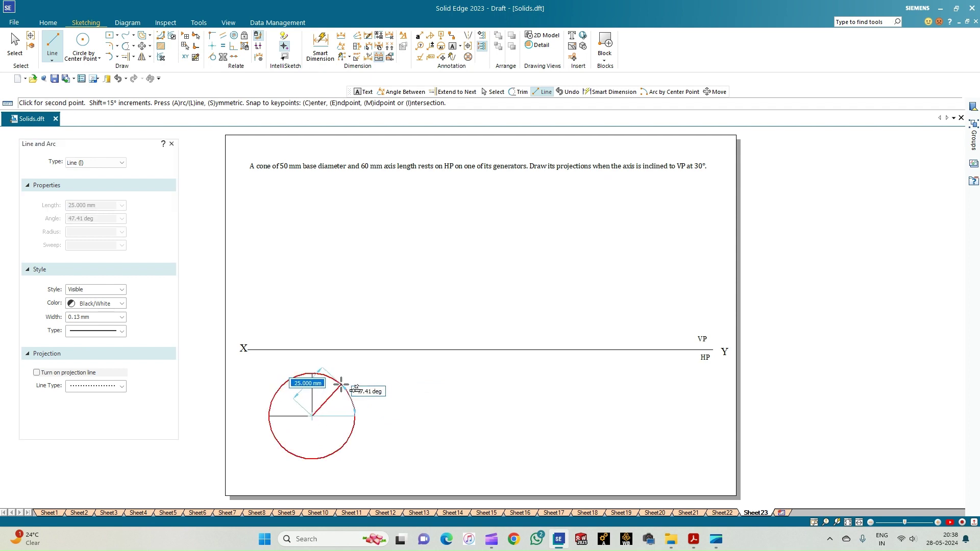
pyautogui.press('Tab')
pyautogui.write('45')
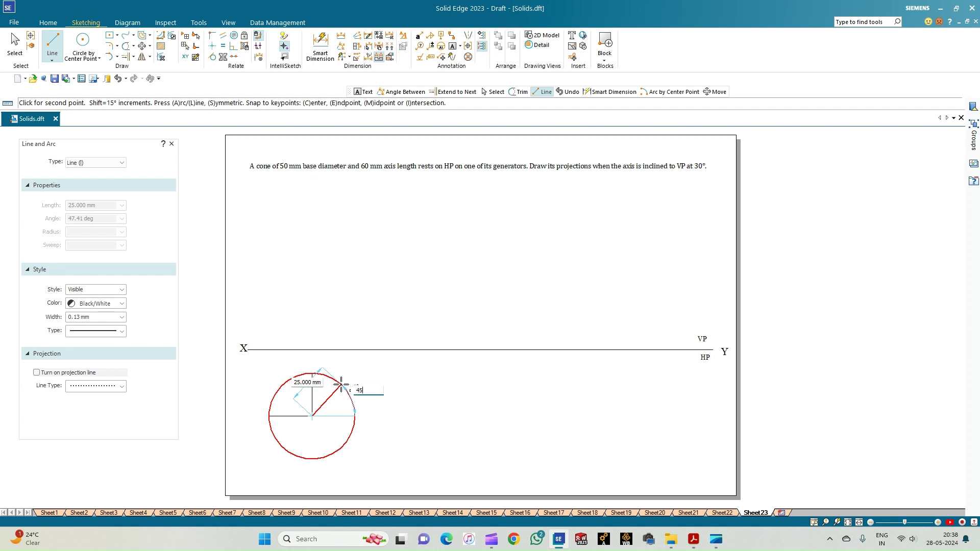
pyautogui.press('Tab')
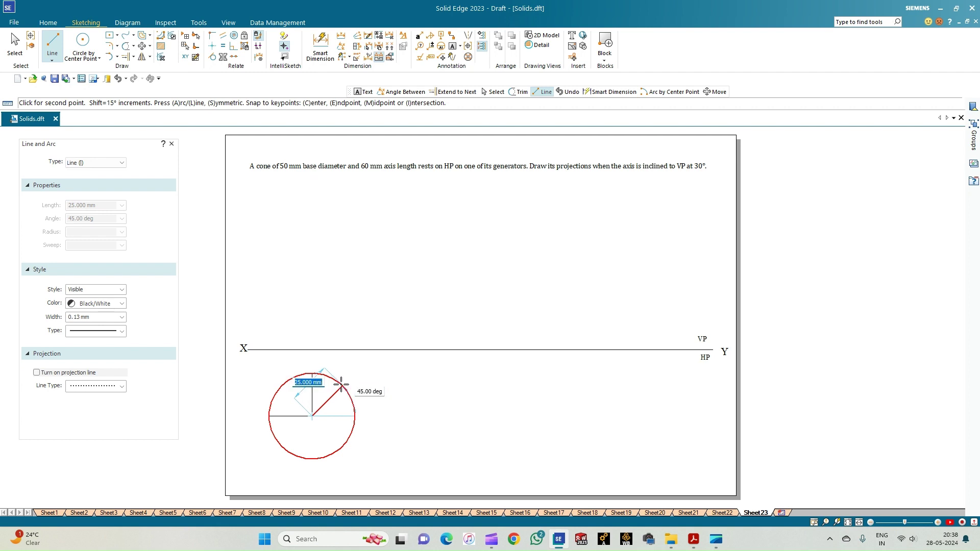
pyautogui.press('Escape')
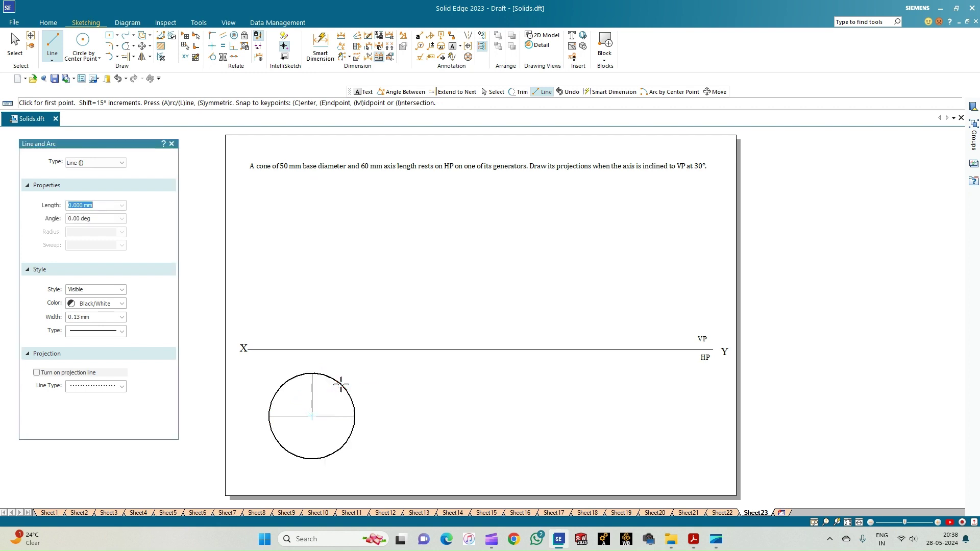
# - Draw a 25 mm radius at 45° from the centre to the circle's upper right, and a mirrored diagonal radius to its upper left
pyautogui.click(313, 415)
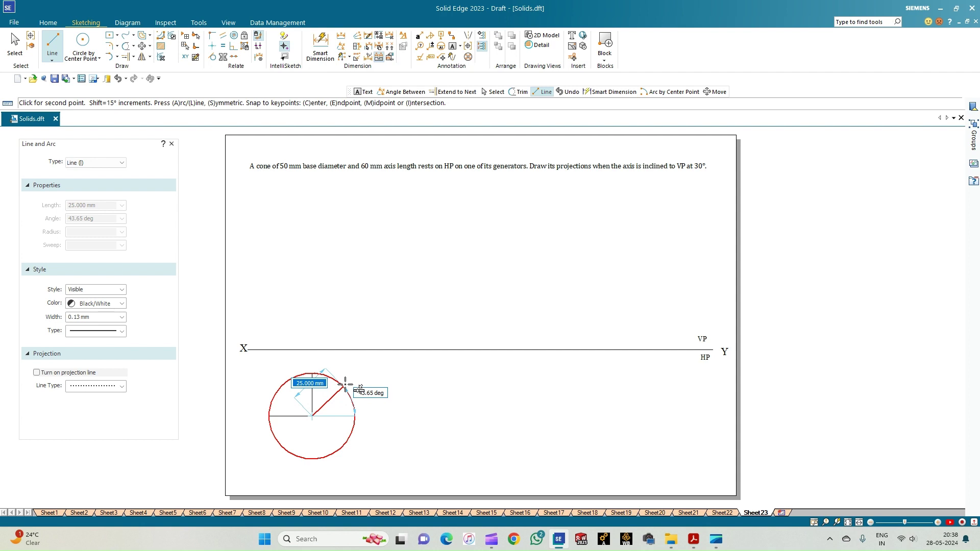
pyautogui.press('Tab')
pyautogui.write('45')
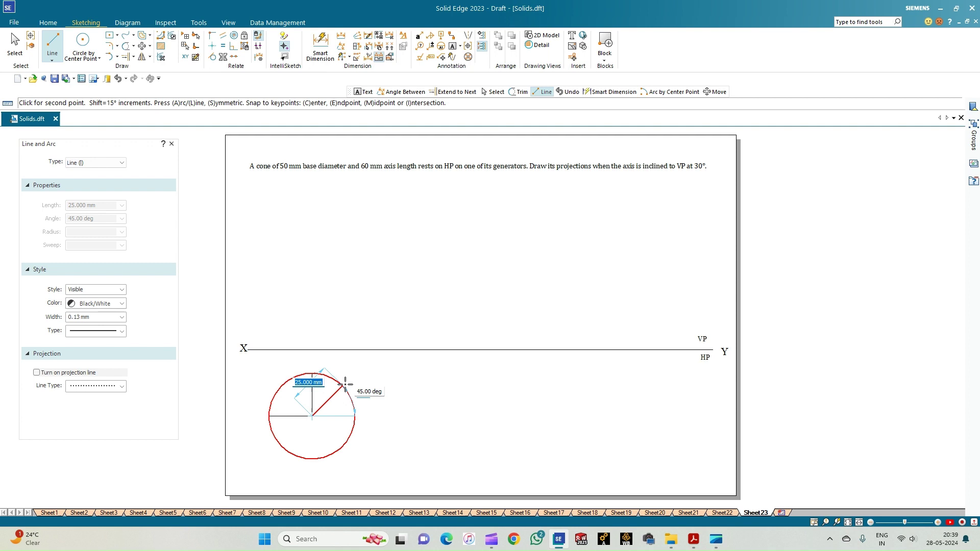
pyautogui.press('Return')
pyautogui.click(311, 416)
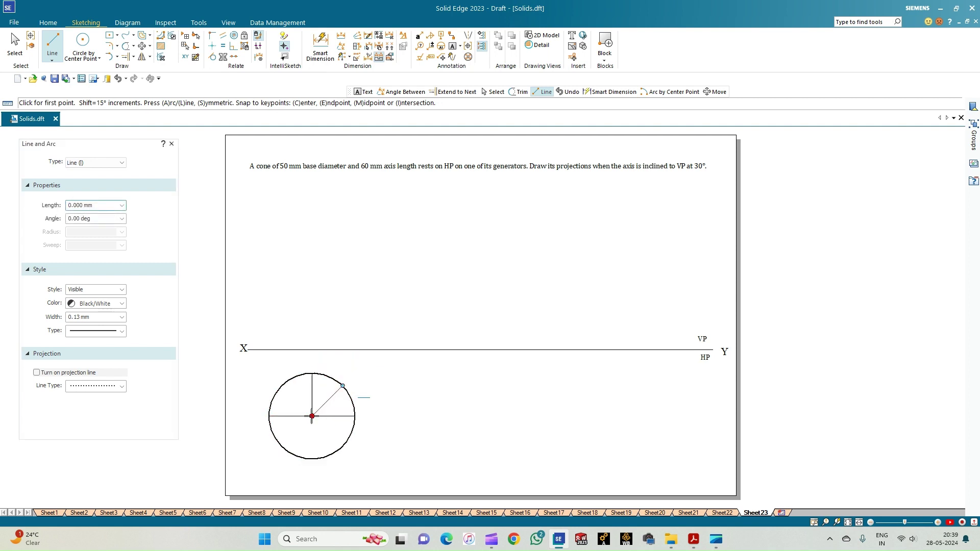
pyautogui.click(279, 382)
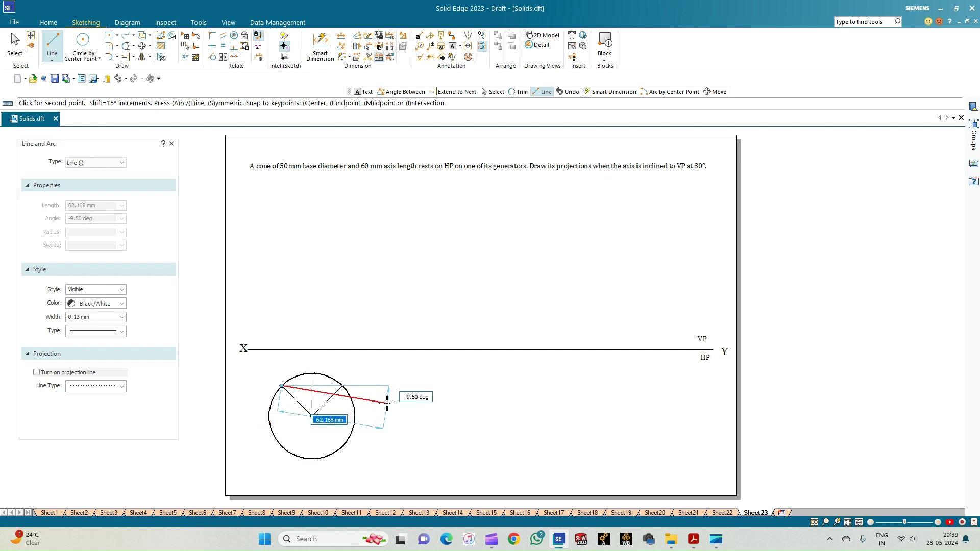
# - Extend the vertical and both diagonal radii through the centre to the opposite side of the circle, dividing it into eight parts
pyautogui.click(126, 56)
pyautogui.click(312, 401)
pyautogui.click(326, 402)
pyautogui.click(303, 408)
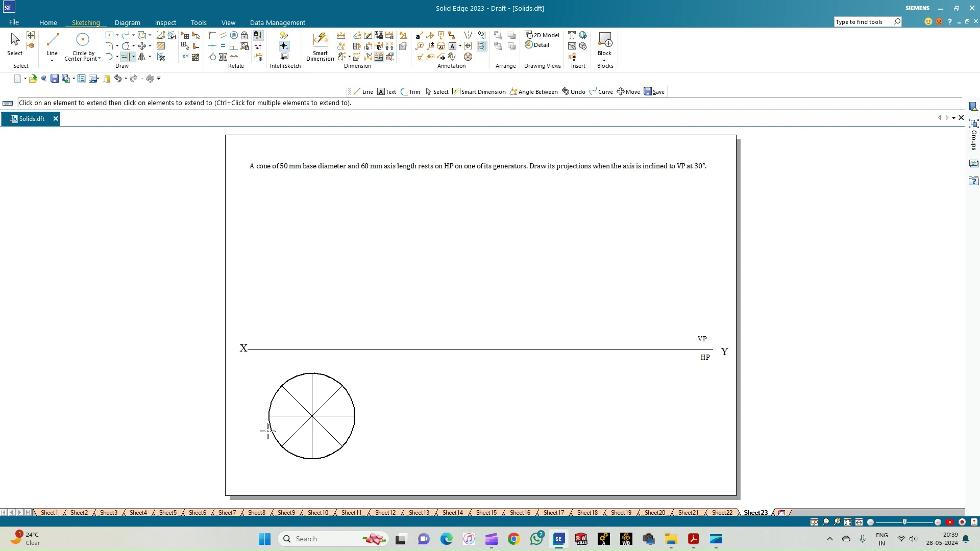
pyautogui.click(282, 387)
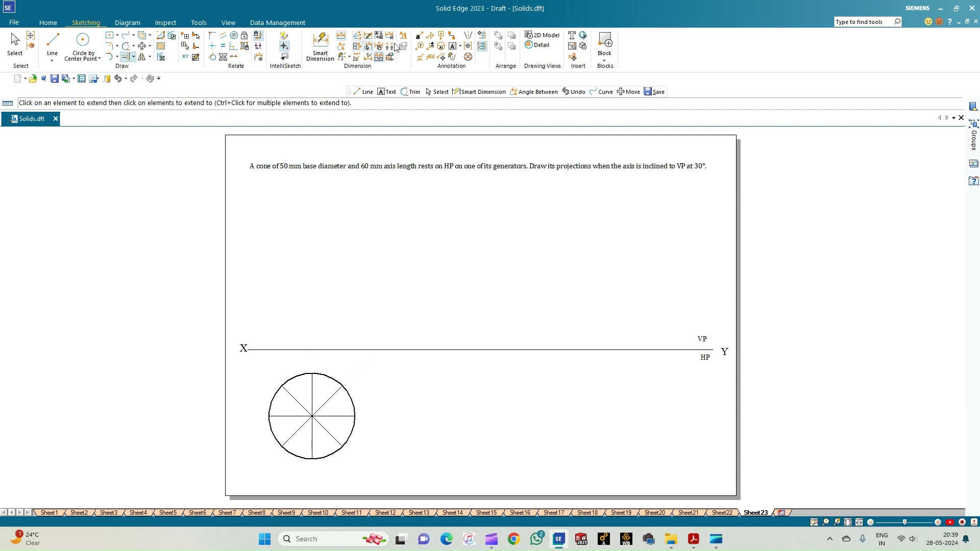
# - Label the circle's eight division points a to h clockwise, starting from the right end of the horizontal diameter
pyautogui.click(452, 47)
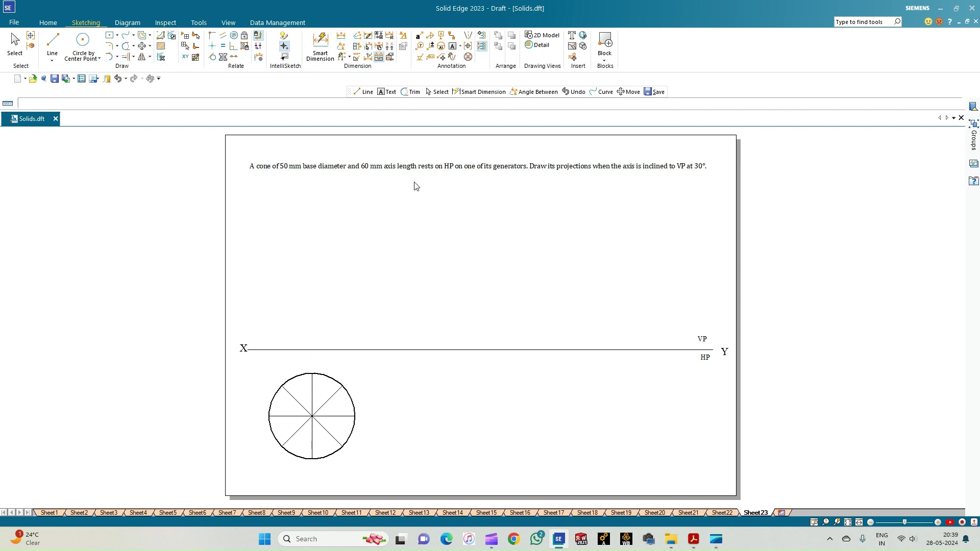
pyautogui.click(357, 414)
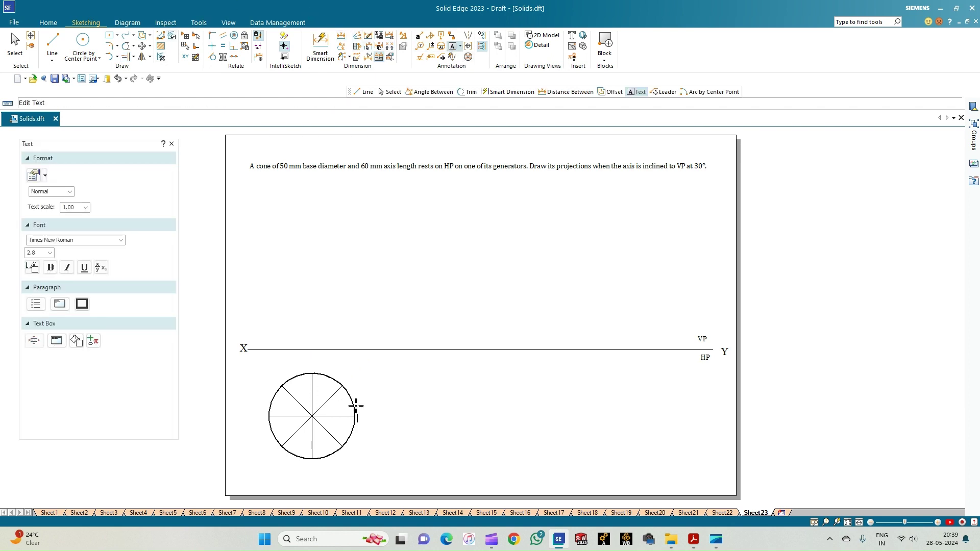
pyautogui.press('BackSpace')
pyautogui.write('a')
pyautogui.click(349, 442)
pyautogui.write('c')
pyautogui.click(271, 440)
pyautogui.write('d')
pyautogui.click(260, 411)
pyautogui.write('e')
# - Draw vertical projectors from point e and from point d through f up to the XY line
pyautogui.click(52, 41)
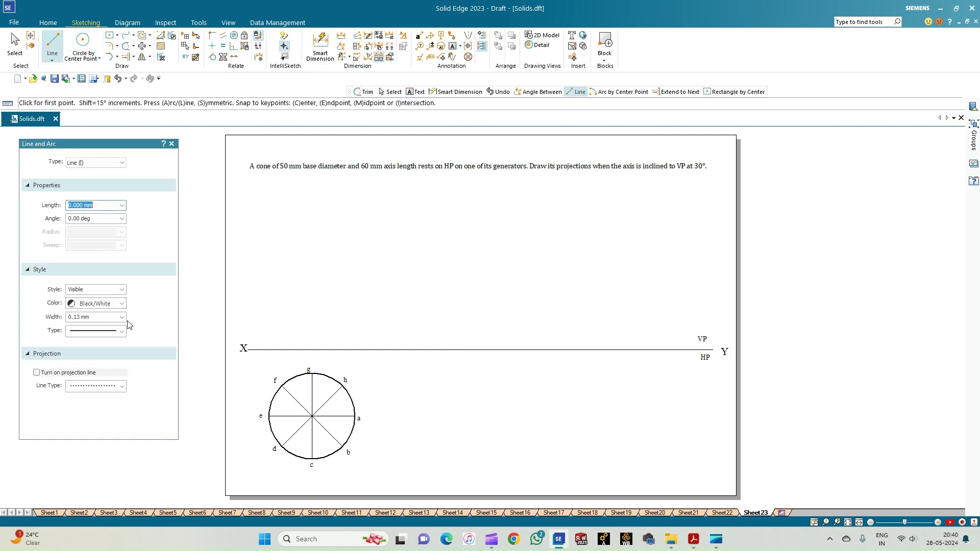
pyautogui.click(269, 416)
pyautogui.click(269, 350)
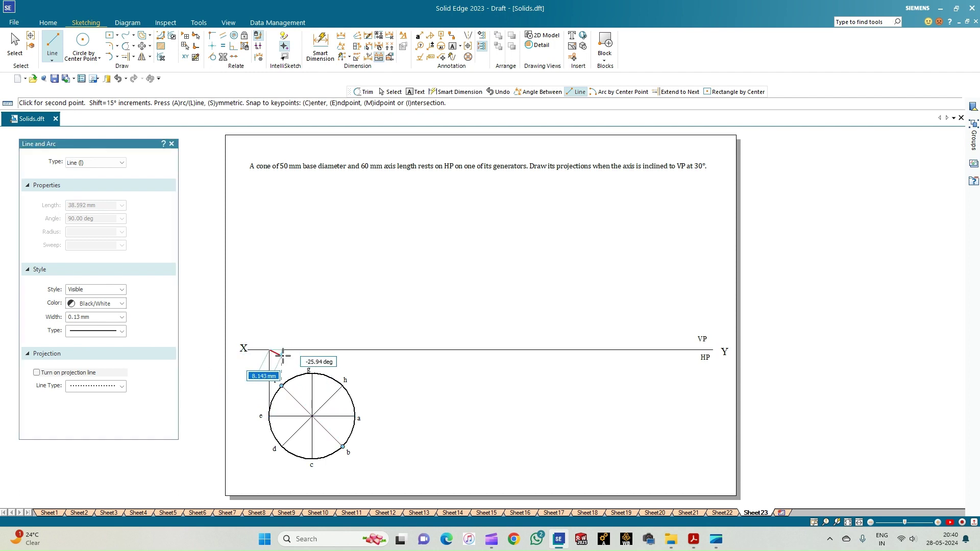
pyautogui.rightClick(283, 356)
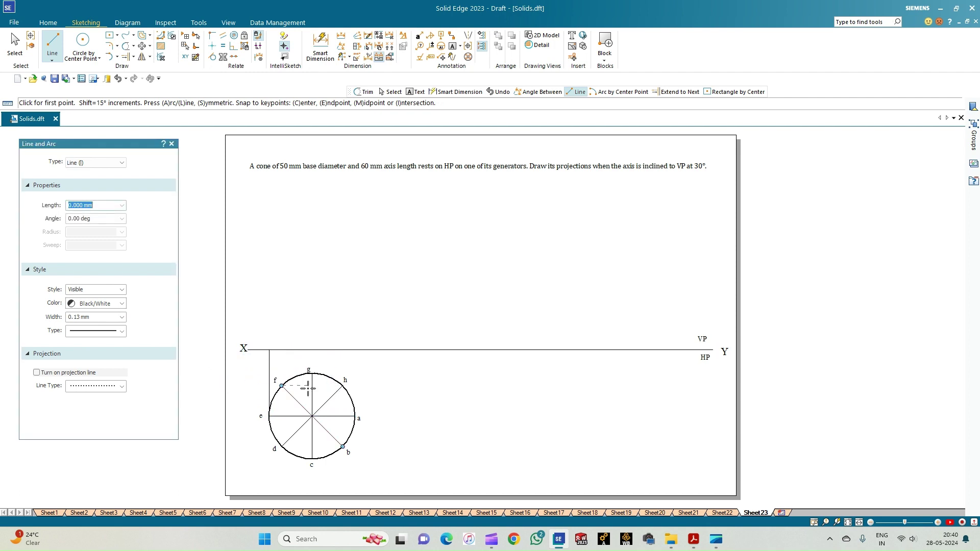
pyautogui.click(281, 446)
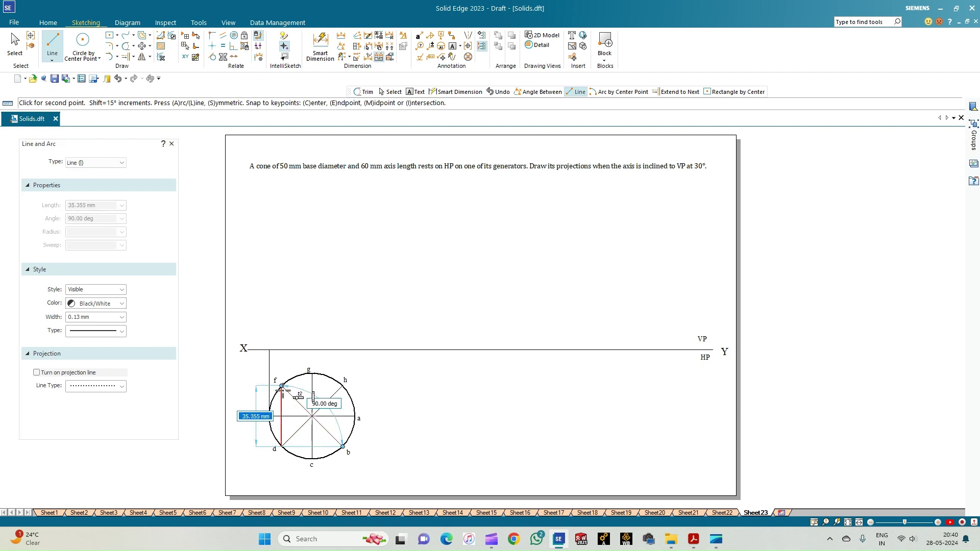
pyautogui.click(283, 351)
pyautogui.rightClick(283, 352)
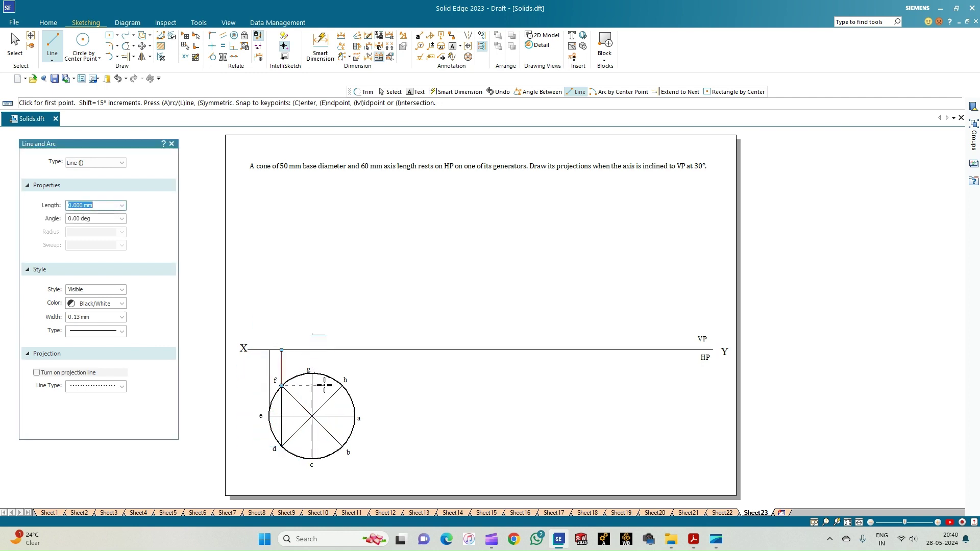
# - Draw vertical projectors from point b through h and from point a up to the XY line, and start a line at g
pyautogui.click(343, 447)
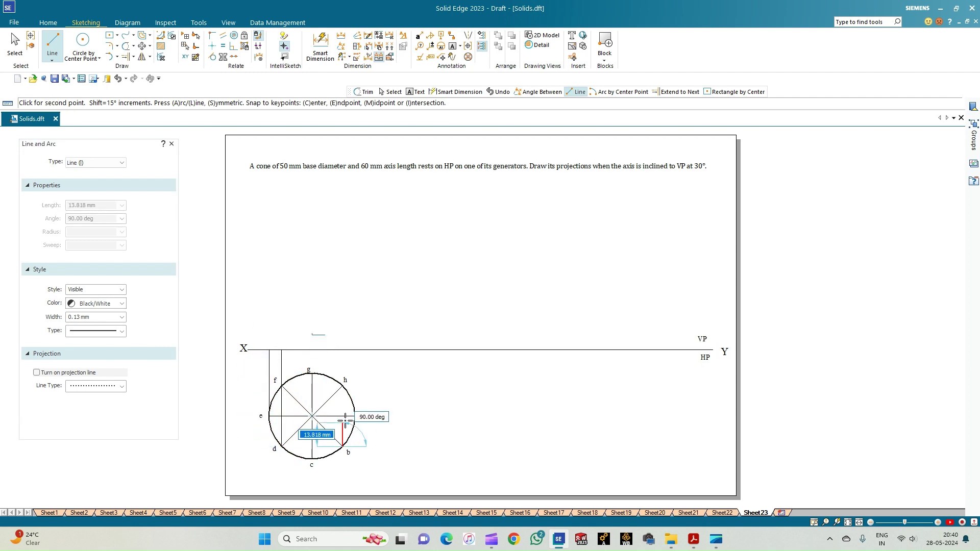
pyautogui.click(343, 350)
pyautogui.rightClick(369, 378)
pyautogui.click(356, 416)
pyautogui.click(355, 350)
pyautogui.rightClick(277, 417)
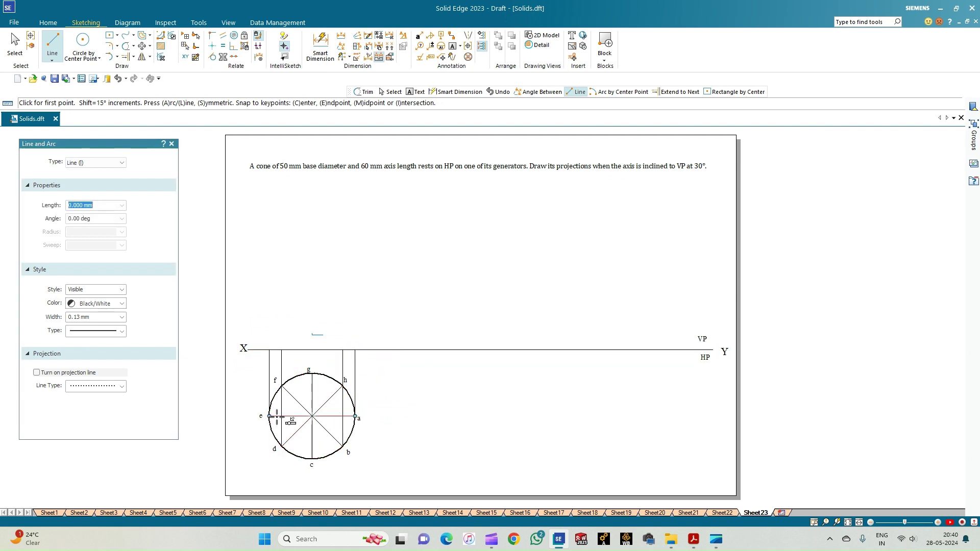
pyautogui.click(312, 373)
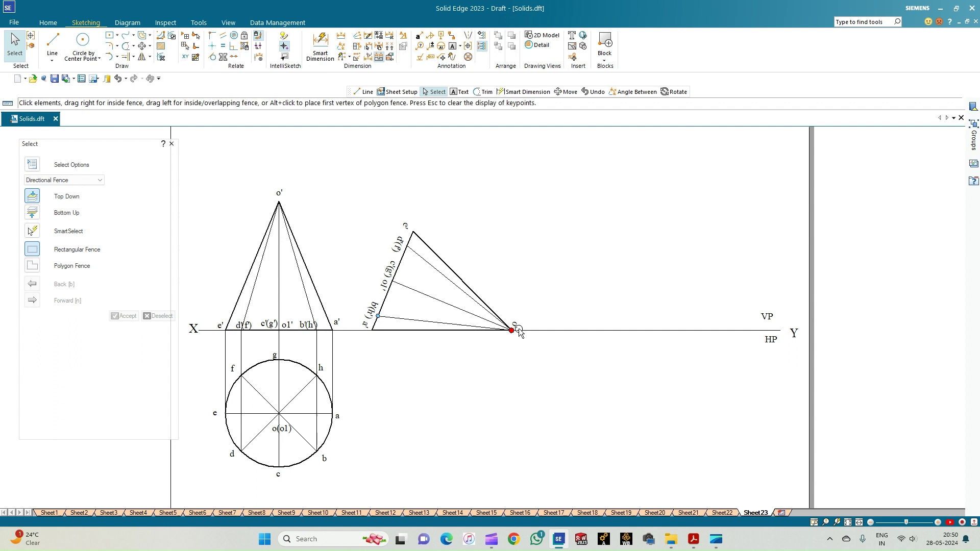
# - Drop a vertical projector from point d'(f') of the tilted cone to below the level of the base circle
pyautogui.scroll(1, 517, 342)
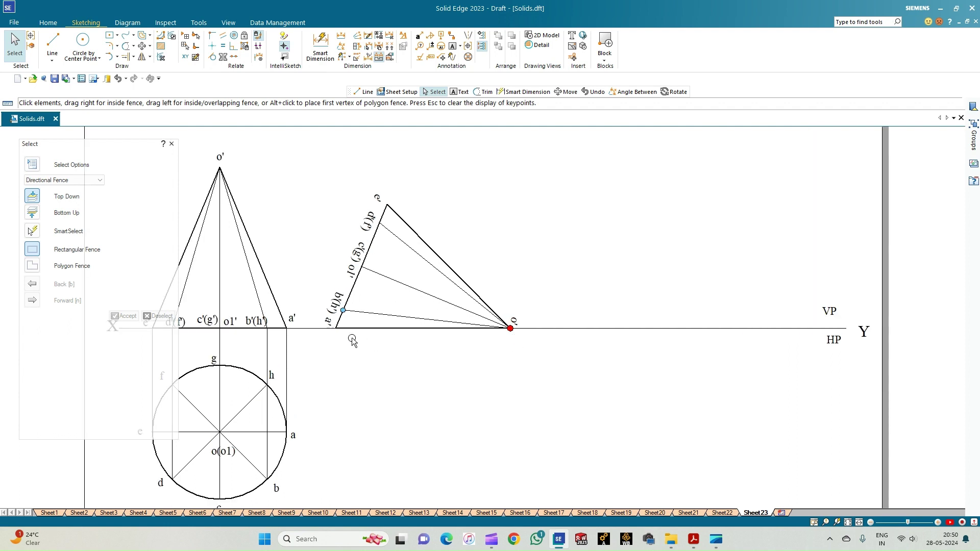
pyautogui.scroll(-1, 321, 357)
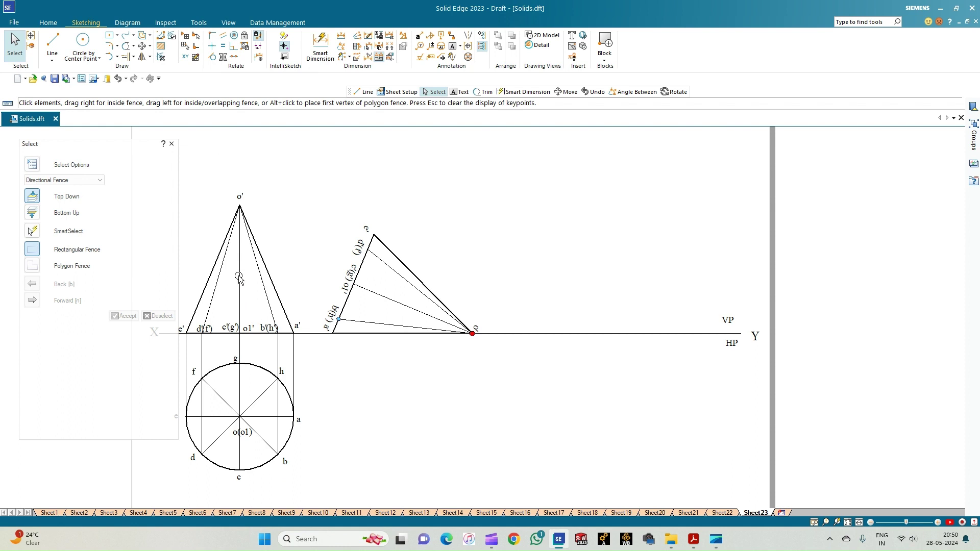
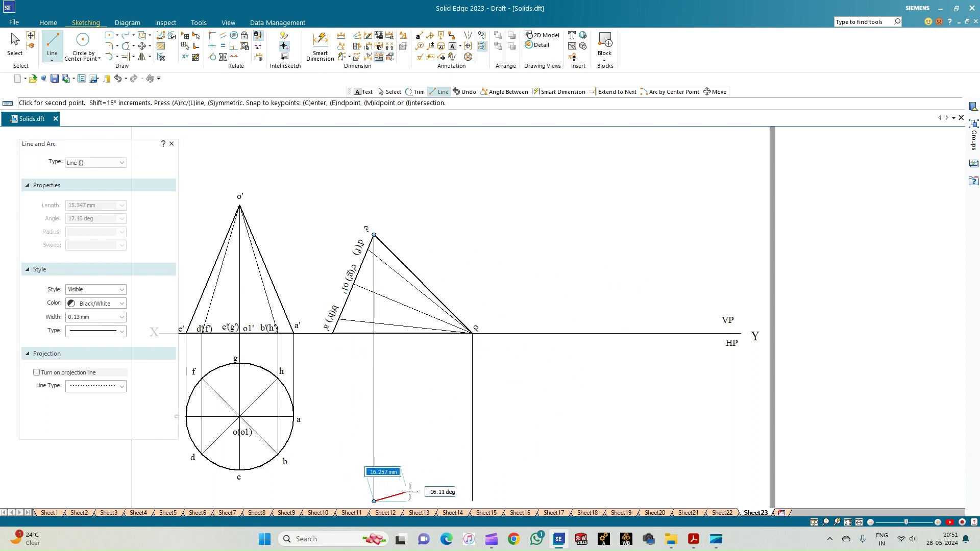
pyautogui.click(368, 249)
pyautogui.click(367, 501)
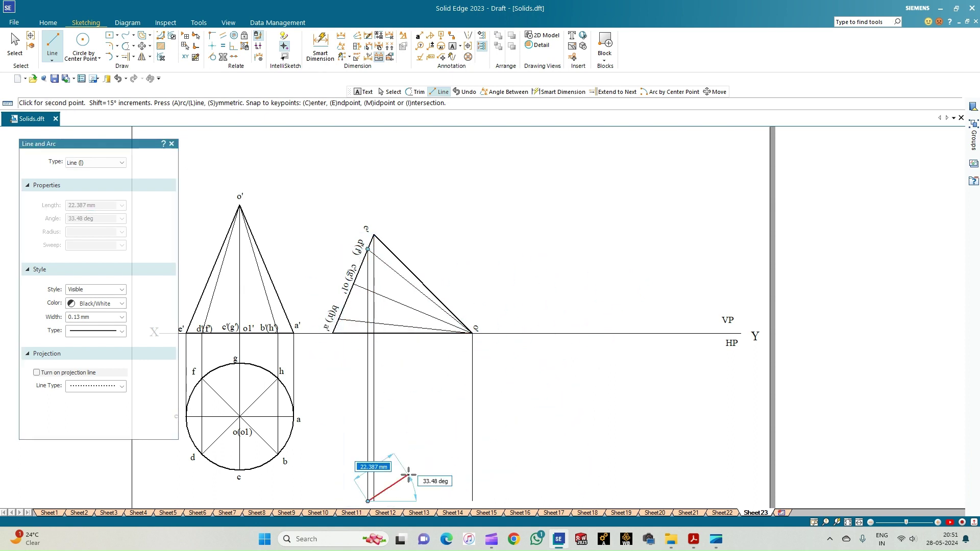
# - Draw a three-point ellipse for the tilted base, from the g and c intersections on the c'(g') projector to the e' projector on the centre line
pyautogui.click(99, 58)
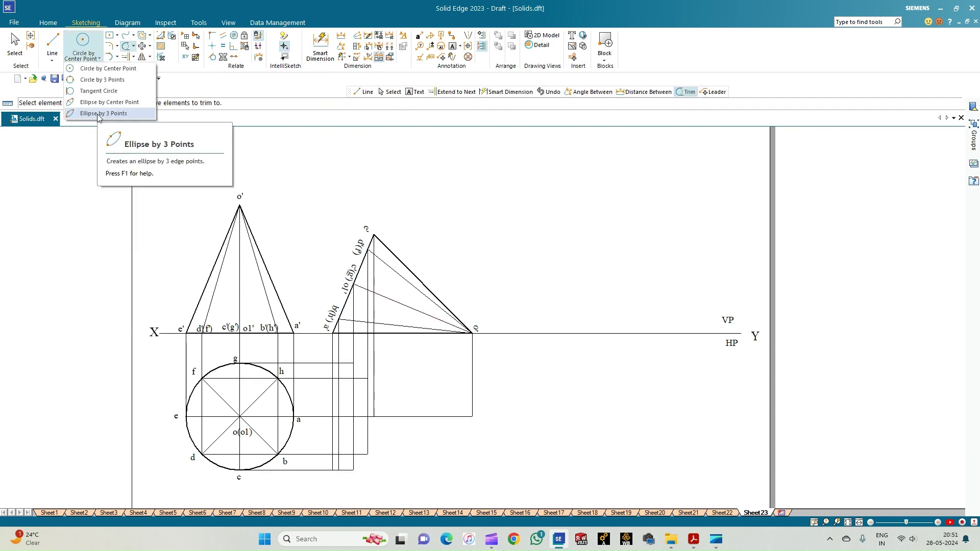
pyautogui.click(100, 113)
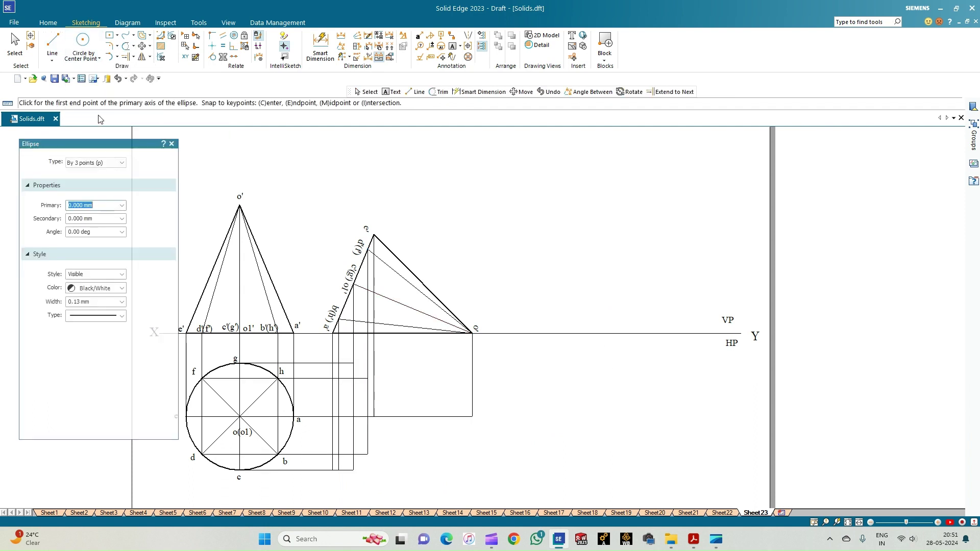
pyautogui.click(353, 363)
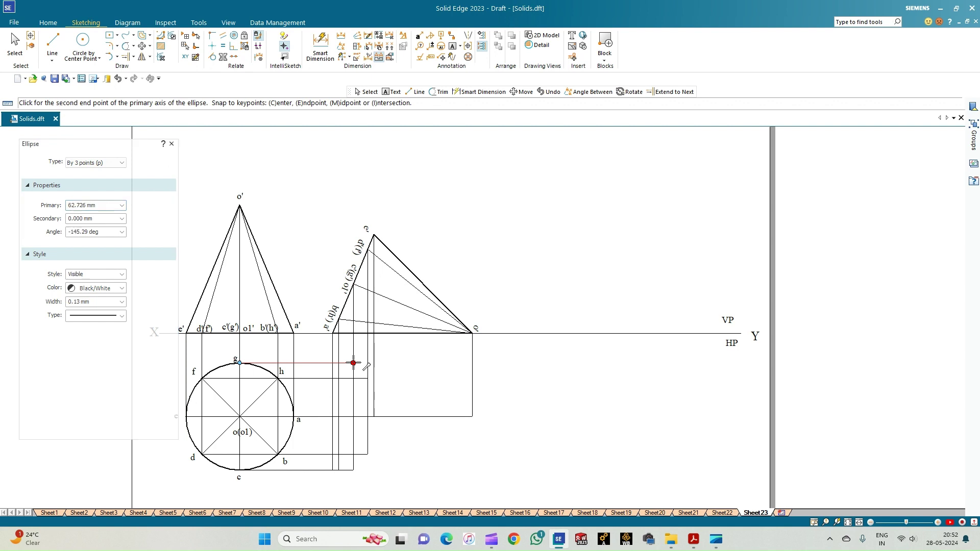
pyautogui.click(353, 470)
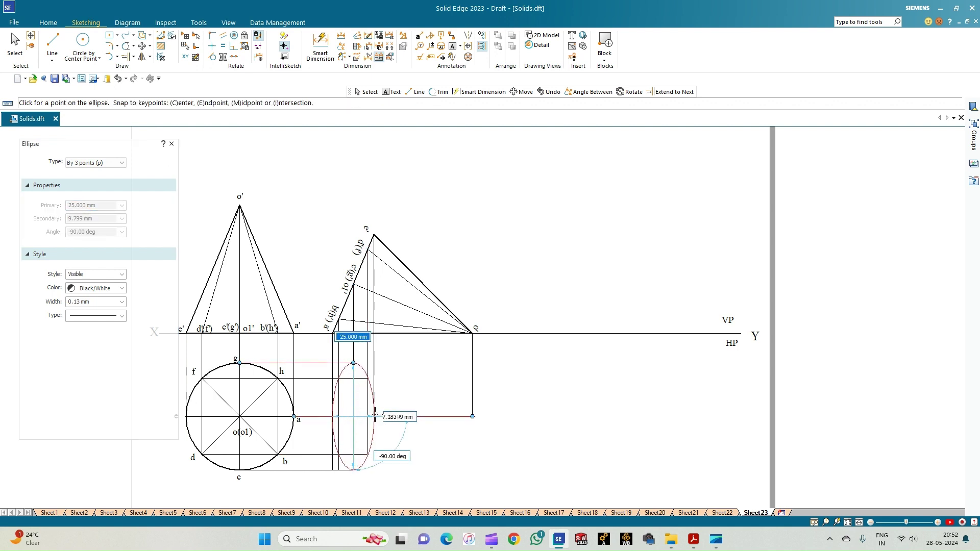
pyautogui.scroll(5, 368, 414)
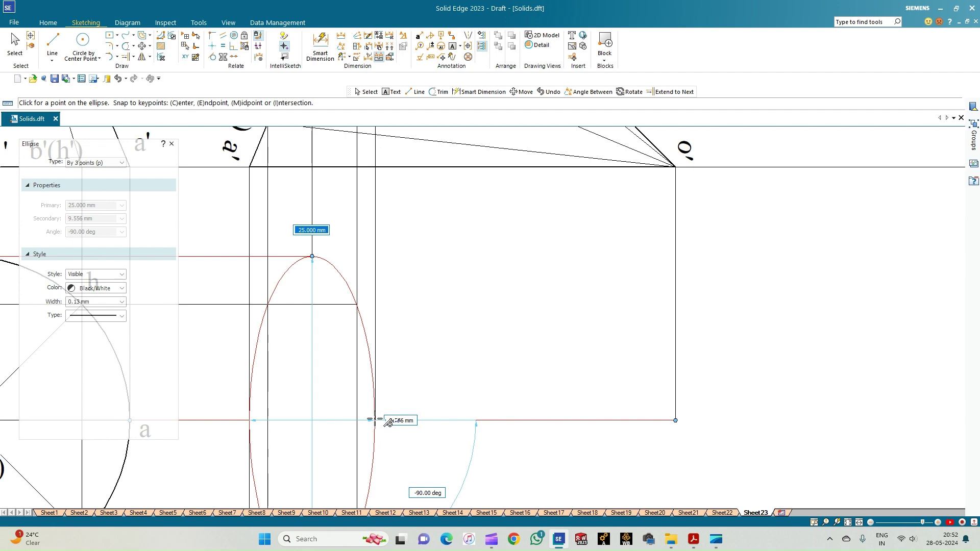
pyautogui.click(375, 420)
pyautogui.scroll(-5, 376, 434)
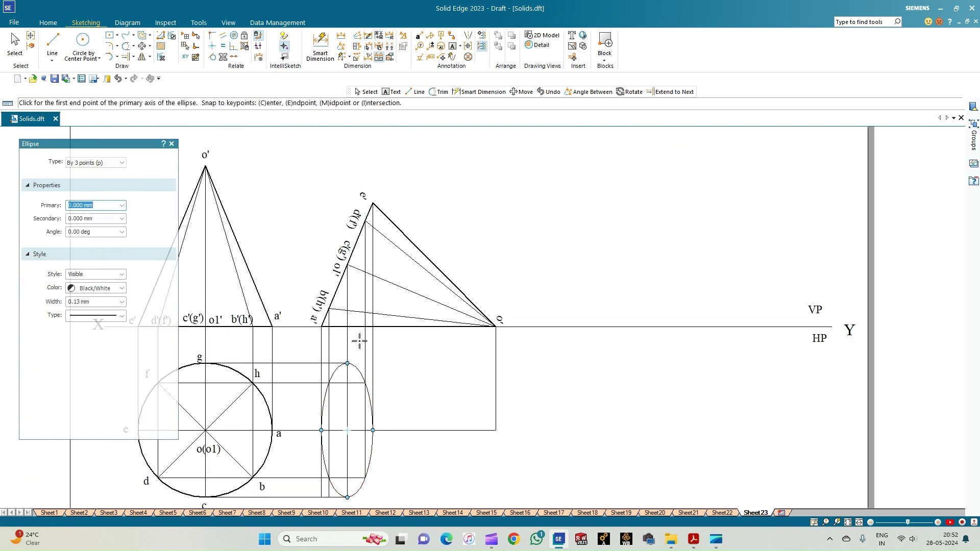
# - Set the ellipse's line width to 0.50 mm
pyautogui.click(14, 45)
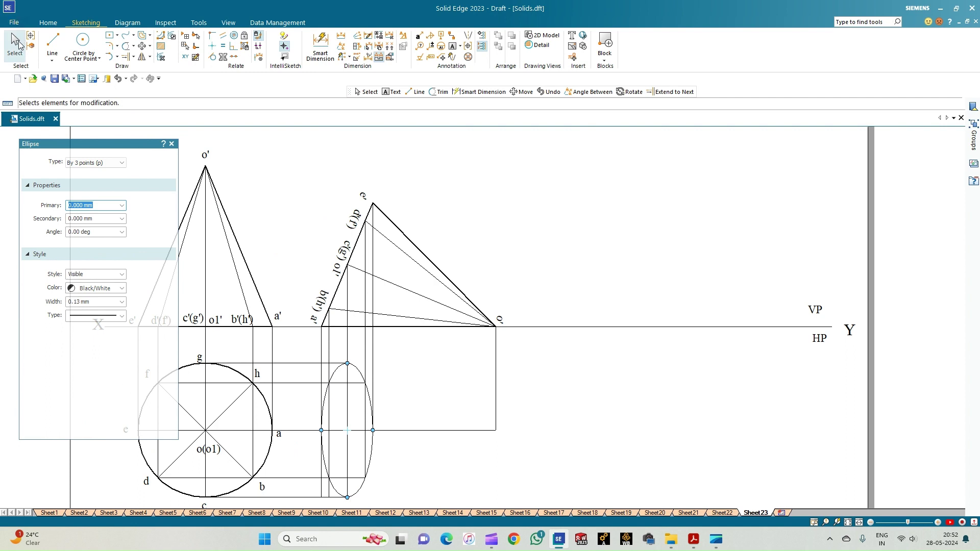
pyautogui.click(356, 368)
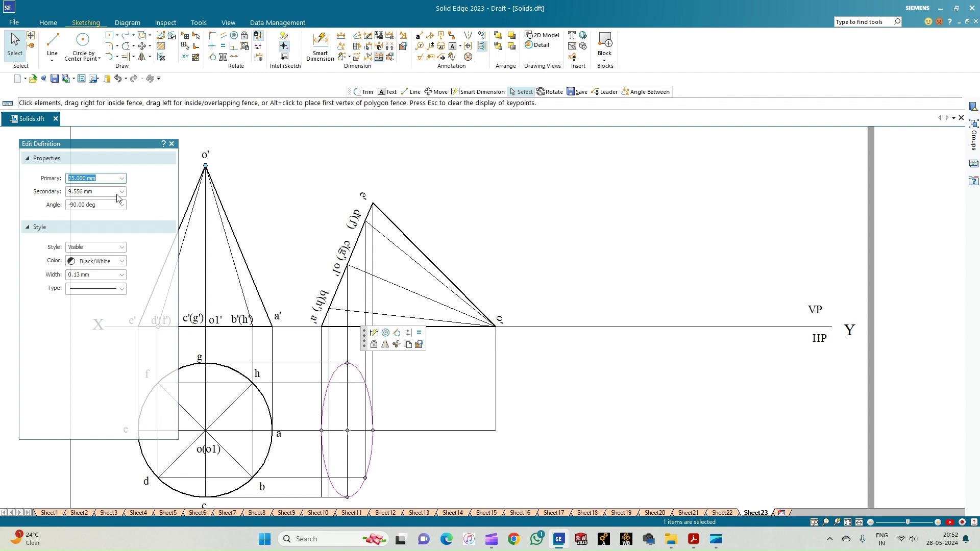
pyautogui.click(122, 276)
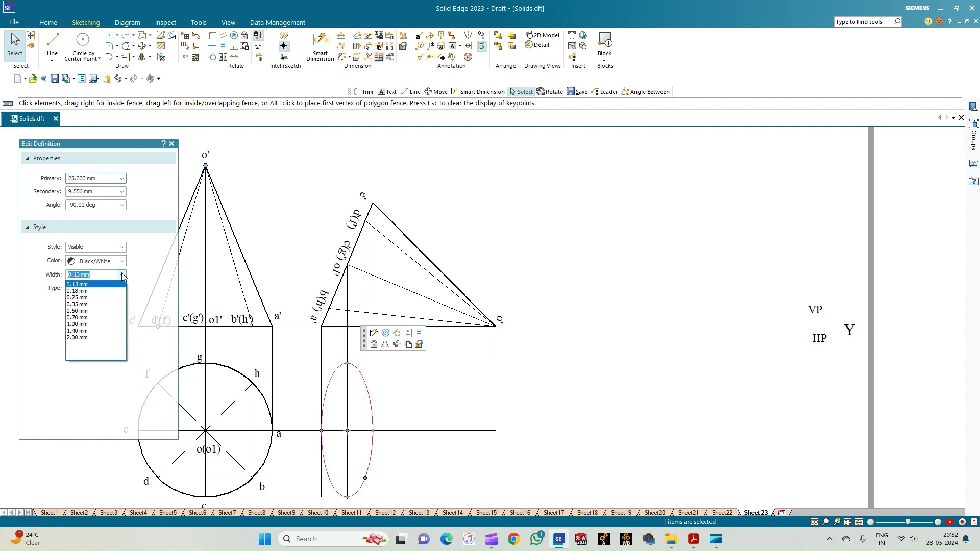
pyautogui.click(94, 311)
pyautogui.click(444, 464)
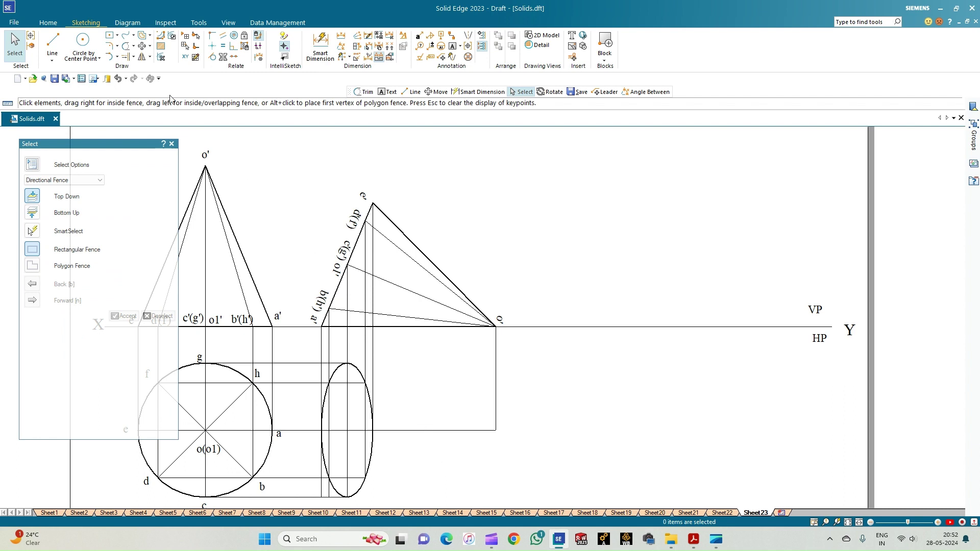
# - Draw a line about 58 mm long from the apex in the tilted cone's top view, tangent to the upper part of the ellipse
pyautogui.click(52, 42)
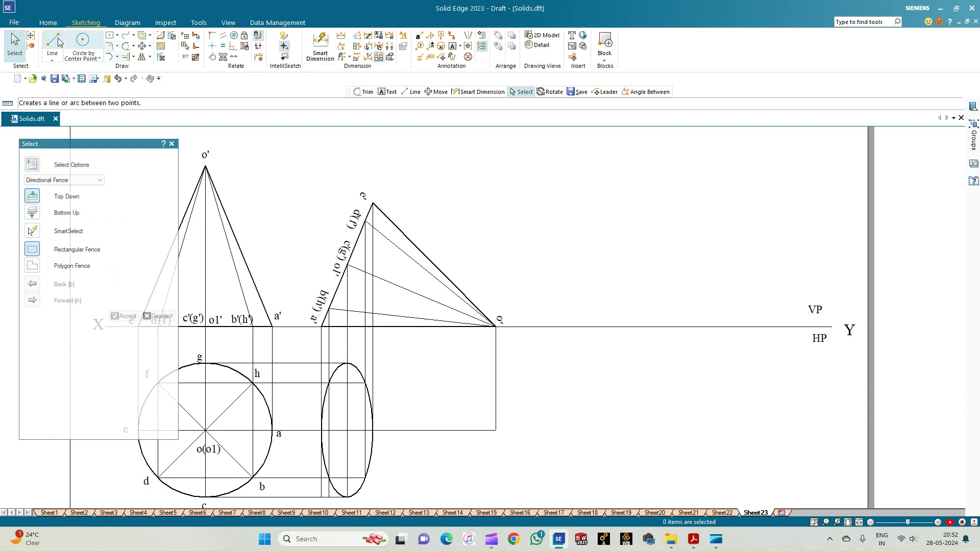
pyautogui.click(495, 431)
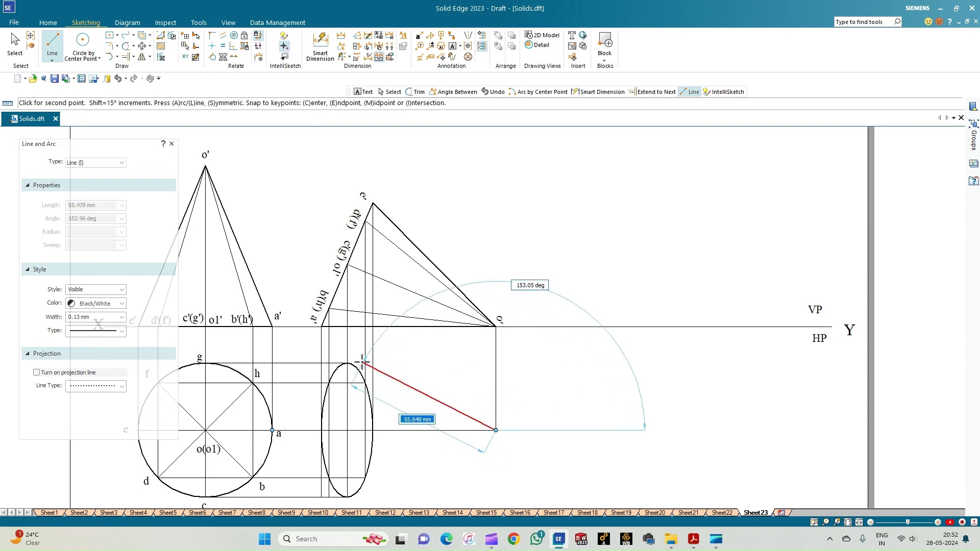
pyautogui.scroll(5, 348, 363)
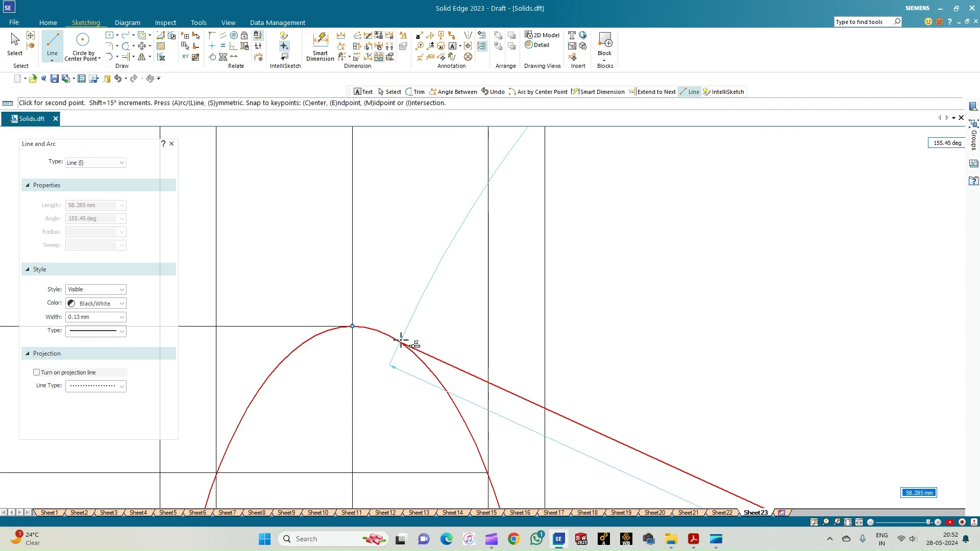
pyautogui.click(401, 342)
pyautogui.press('Escape')
pyautogui.scroll(-3, 442, 394)
pyautogui.scroll(-2, 442, 396)
pyautogui.press('Escape')
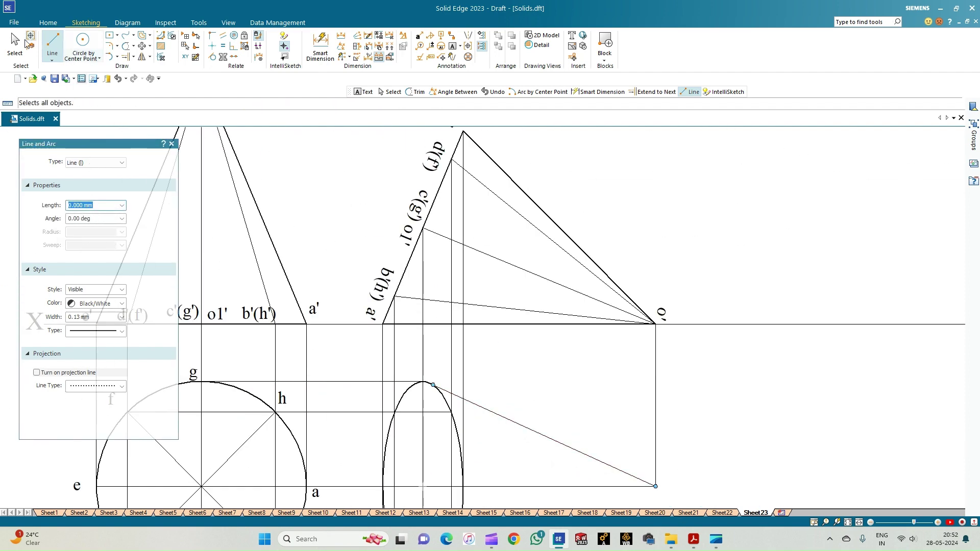
# - Set the upper tangent line's width to 0.50 mm
pyautogui.click(523, 426)
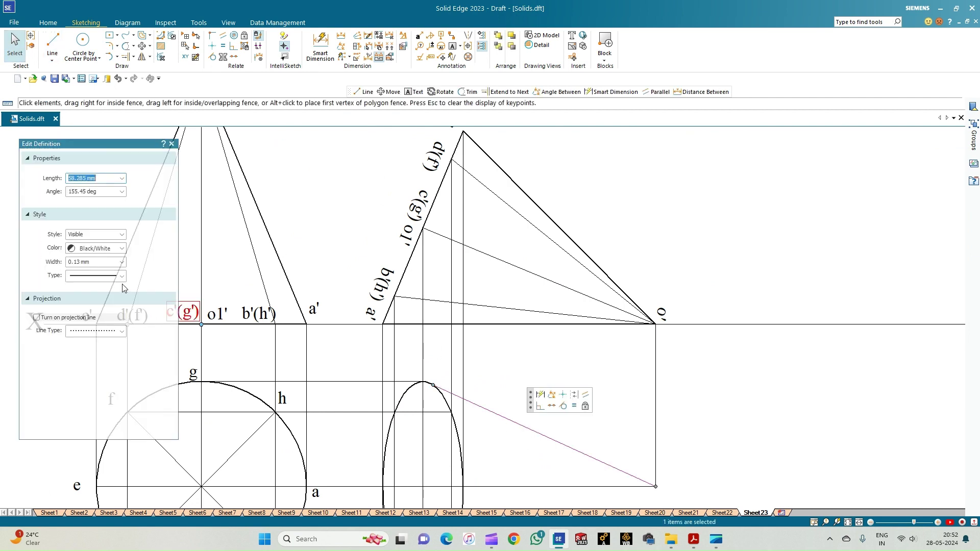
pyautogui.click(122, 261)
pyautogui.click(92, 303)
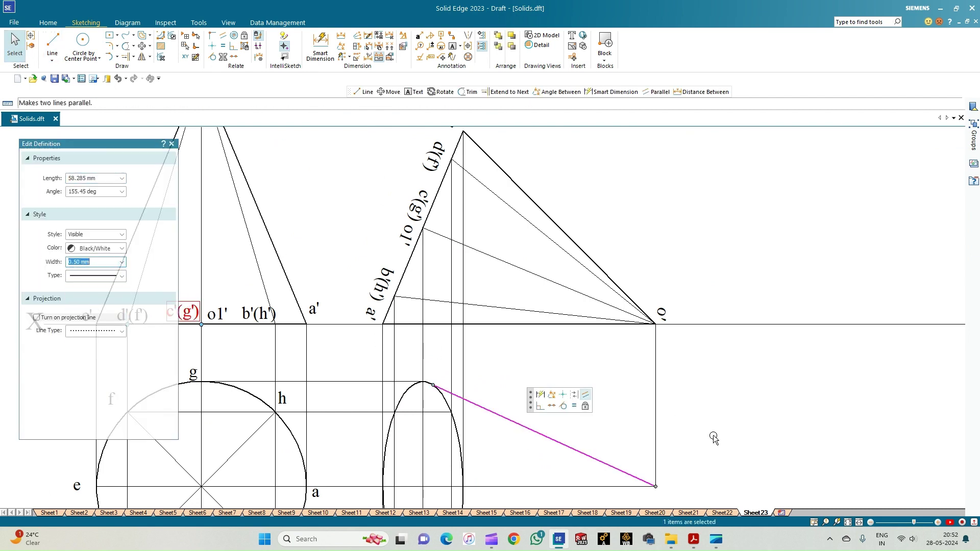
pyautogui.click(732, 474)
# - Draw a 0.50 mm wide line about 58 mm long from the apex in the tilted cone's top view, tangent to the lower part of the ellipse
pyautogui.click(847, 522)
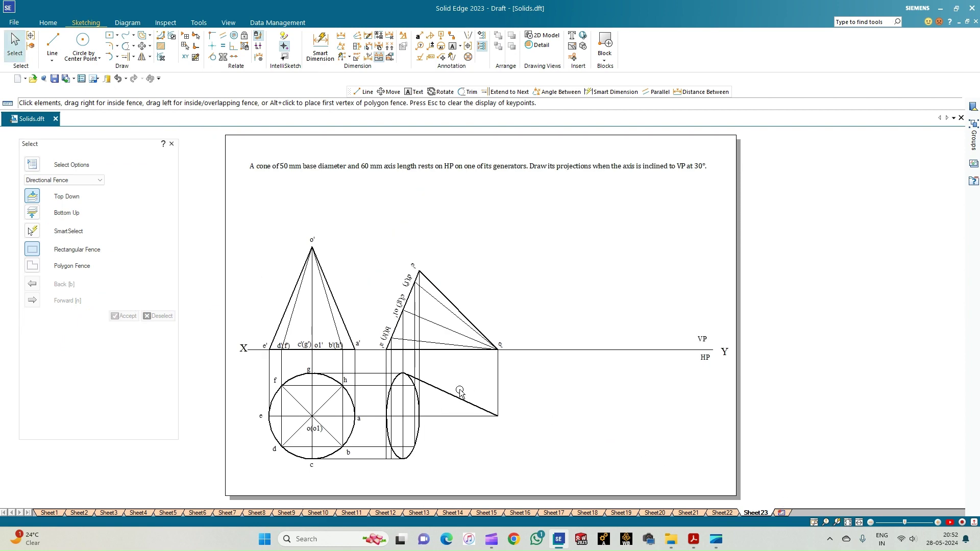
pyautogui.scroll(2, 460, 391)
pyautogui.click(52, 42)
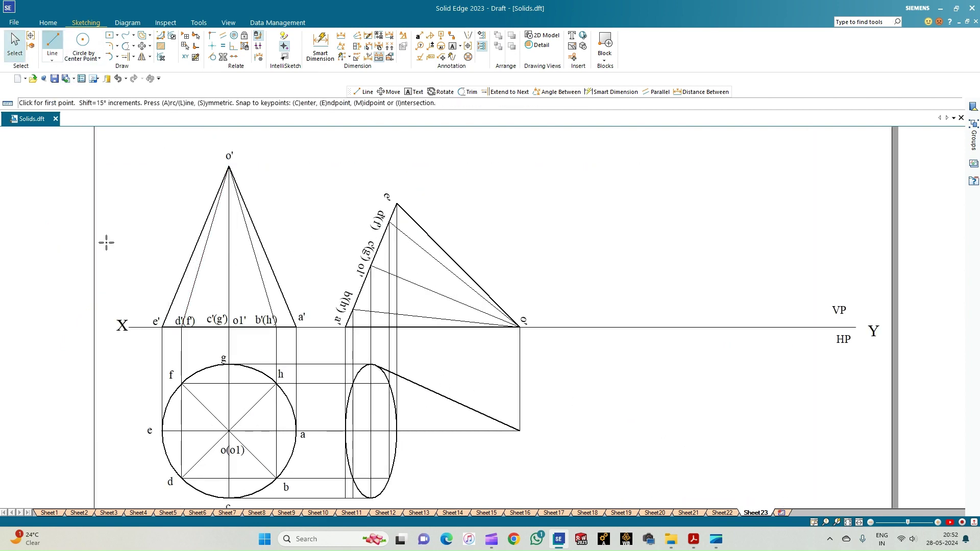
pyautogui.click(125, 321)
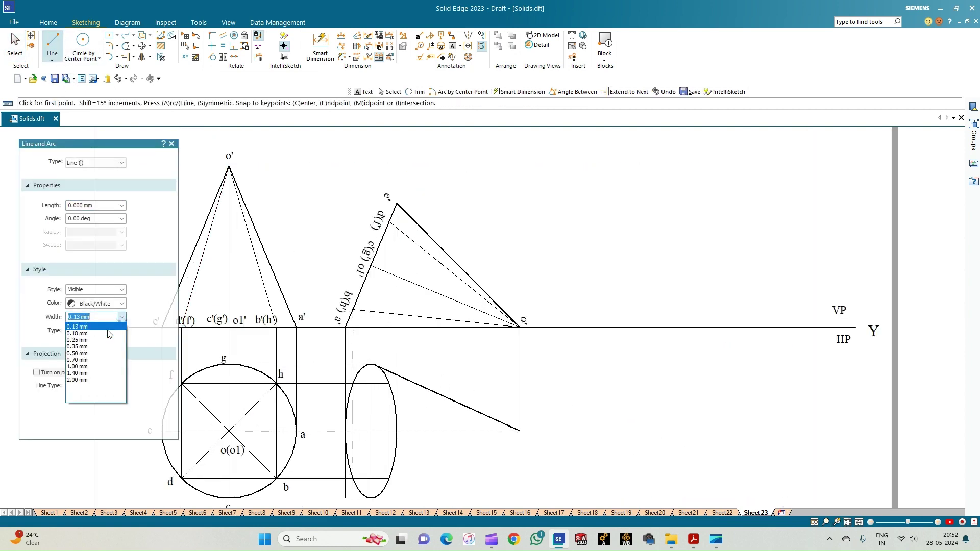
pyautogui.click(94, 355)
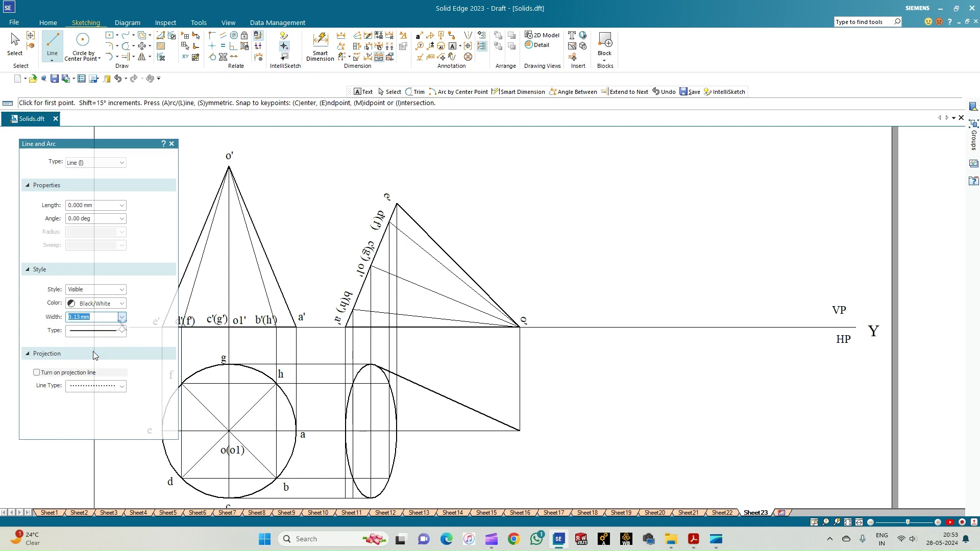
pyautogui.click(520, 430)
pyautogui.scroll(3, 387, 498)
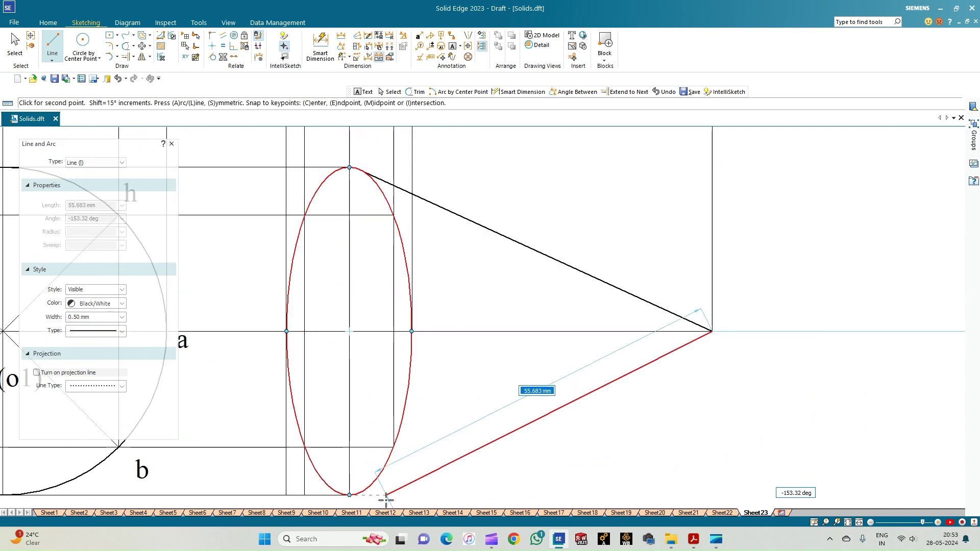
pyautogui.scroll(3, 386, 498)
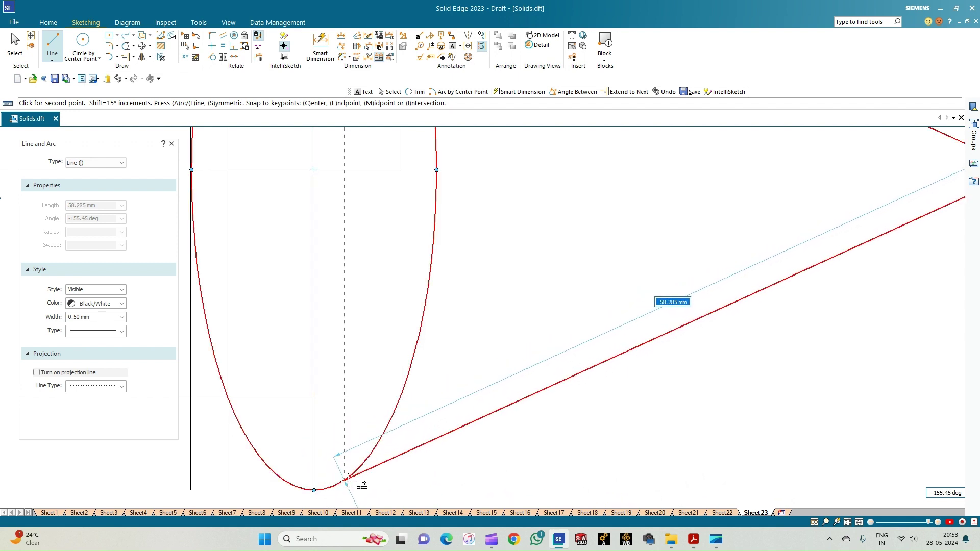
pyautogui.scroll(3, 348, 482)
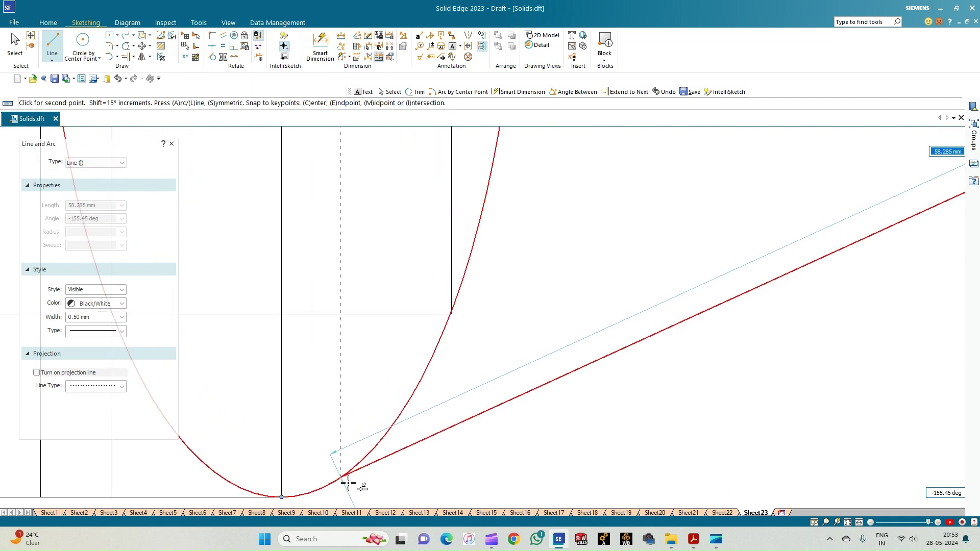
pyautogui.scroll(-5, 348, 481)
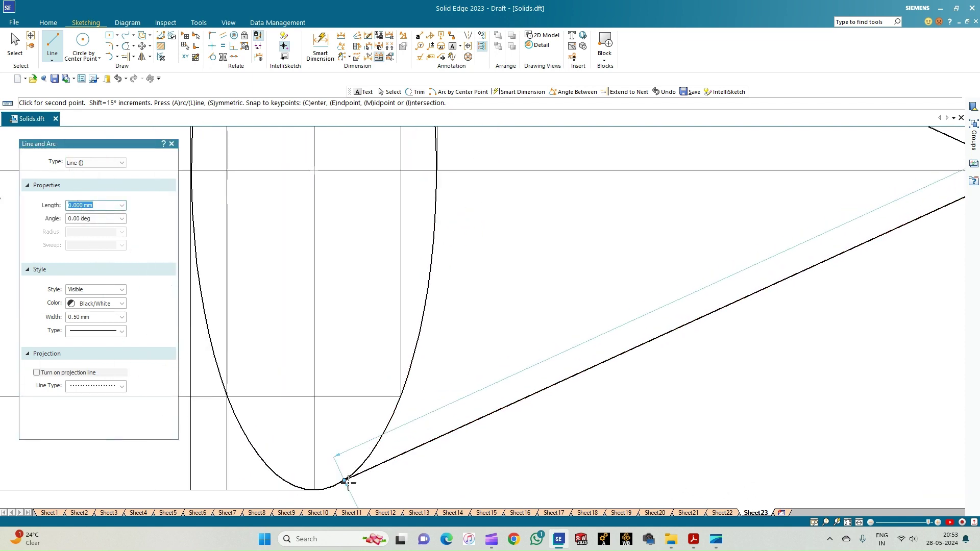
pyautogui.rightClick(535, 481)
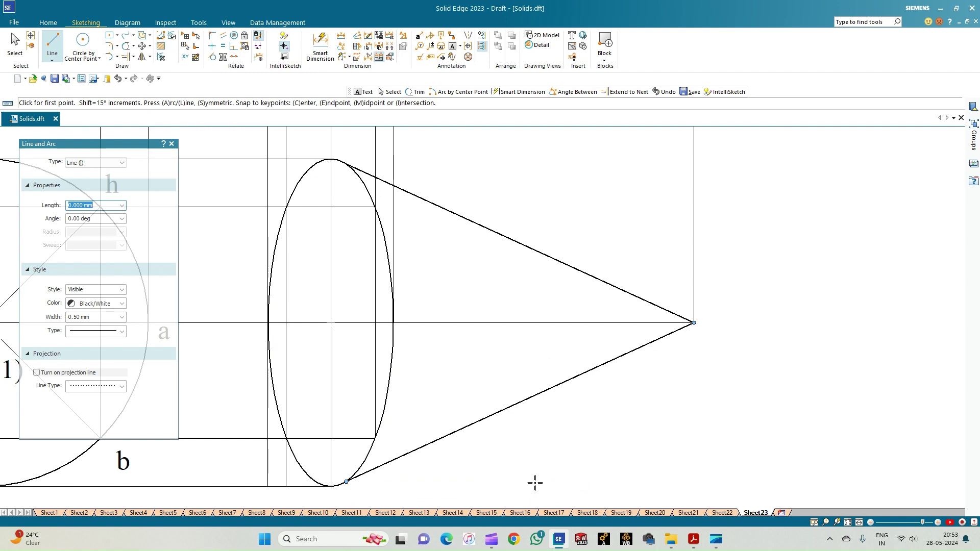
pyautogui.scroll(-3, 535, 479)
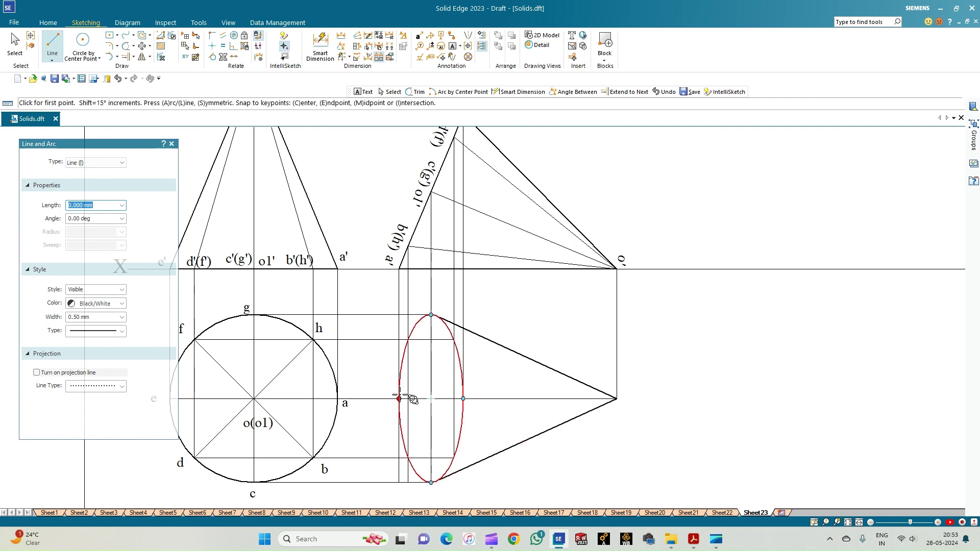
pyautogui.press('Escape')
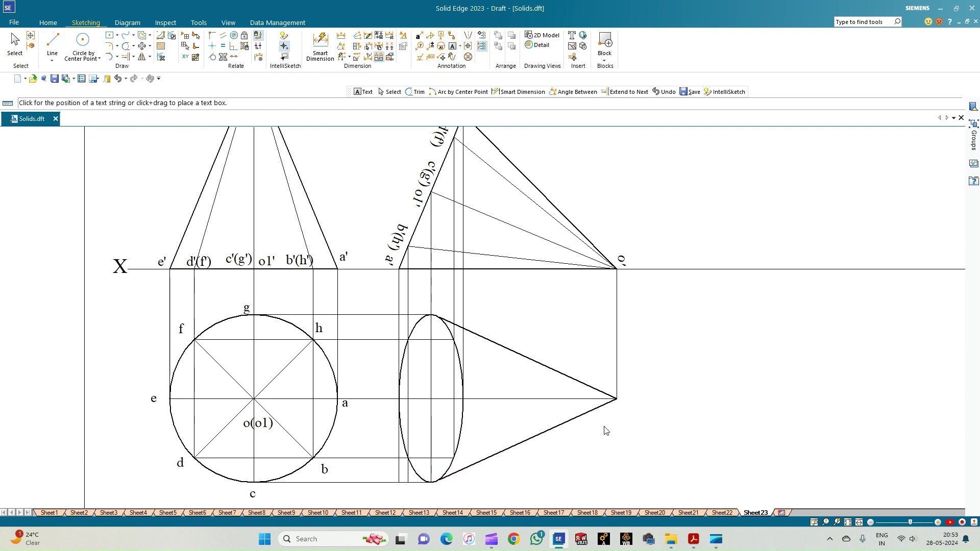
# - Label the apex o and the ellipse points a, b and c in the tilted cone's top view
pyautogui.press('t')
pyautogui.click(618, 385)
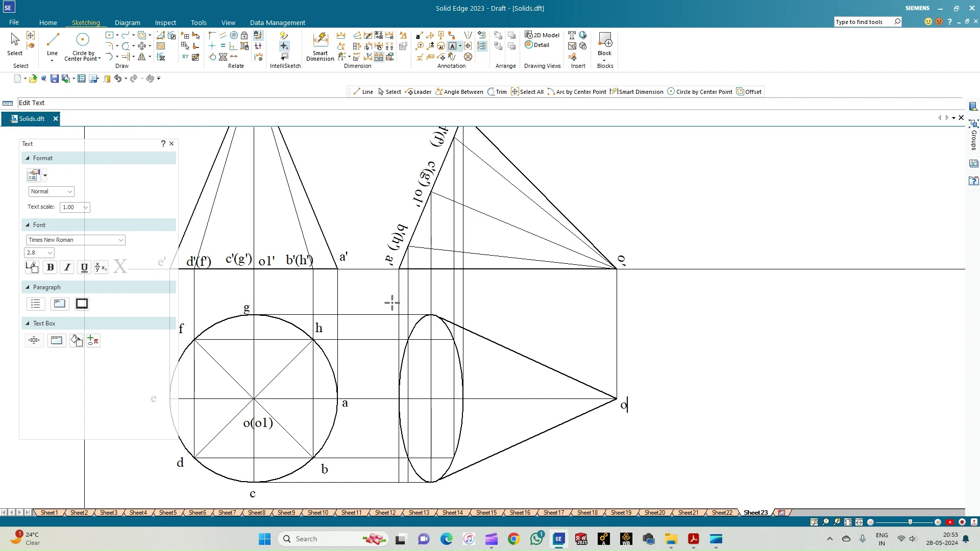
pyautogui.write('o')
pyautogui.click(391, 387)
pyautogui.scroll(5, 406, 460)
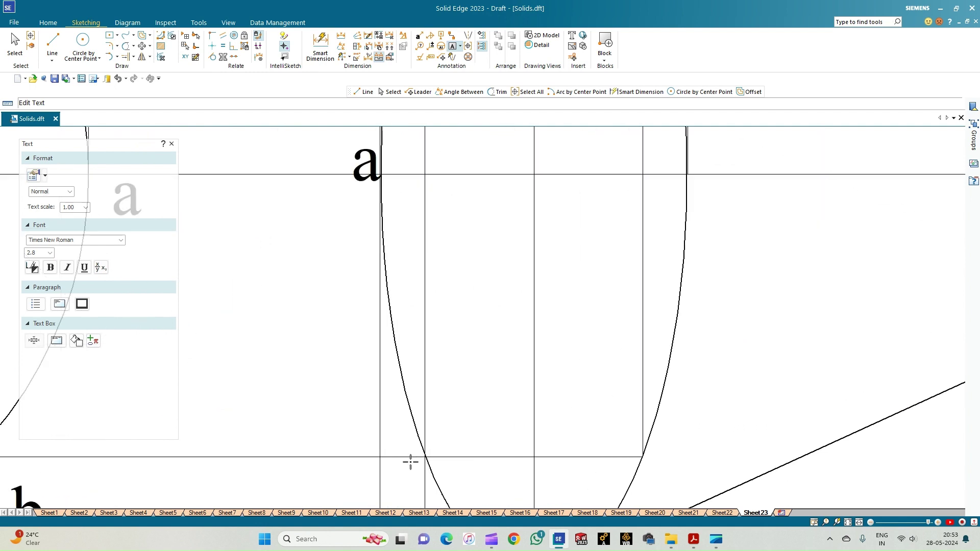
pyautogui.click(434, 416)
pyautogui.write('b')
pyautogui.scroll(-5, 434, 416)
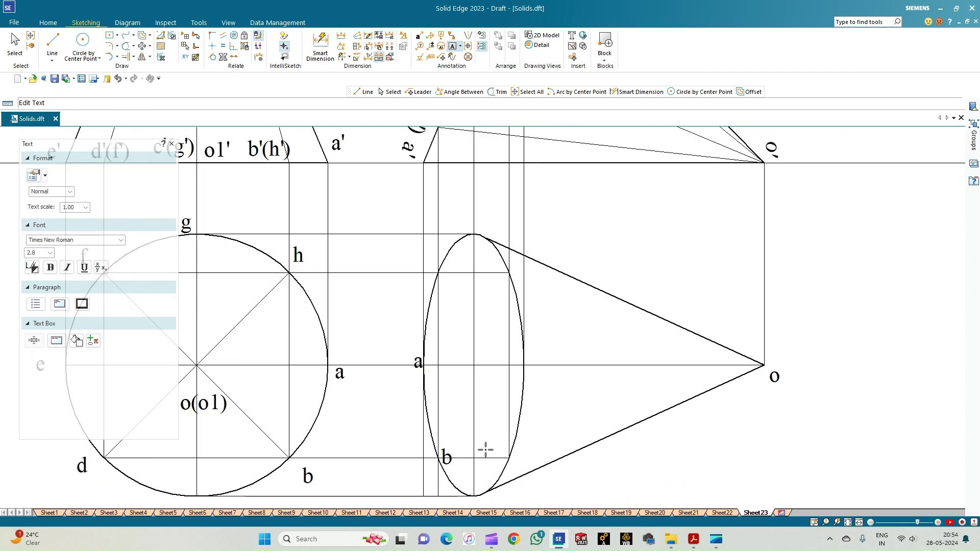
pyautogui.click(473, 491)
pyautogui.write('c')
pyautogui.scroll(-1, 503, 448)
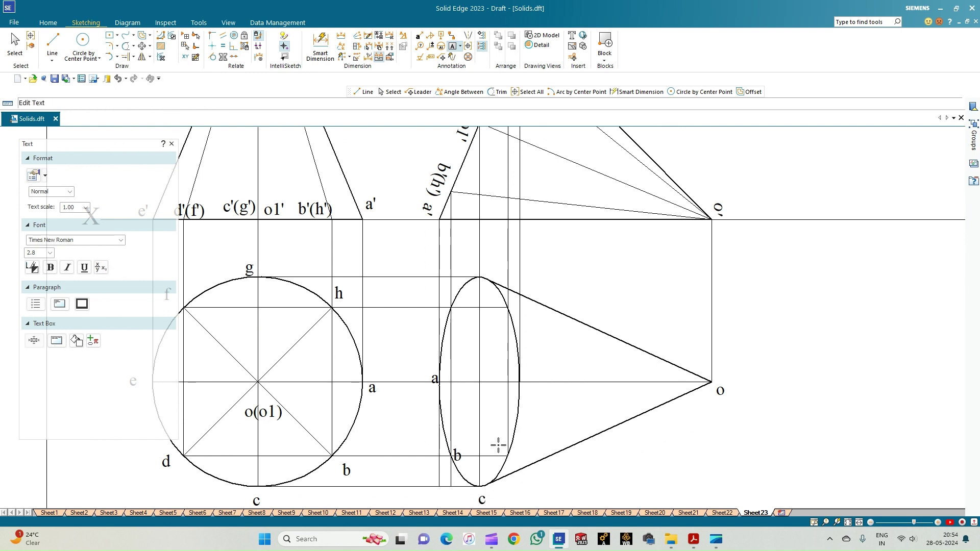
# - Label the remaining ellipse points d, e, f, g and h in the tilted cone's top view
pyautogui.write('d')
pyautogui.click(512, 369)
pyautogui.write('e')
pyautogui.click(500, 310)
pyautogui.click(471, 256)
pyautogui.write('g')
pyautogui.click(443, 289)
pyautogui.click(443, 289)
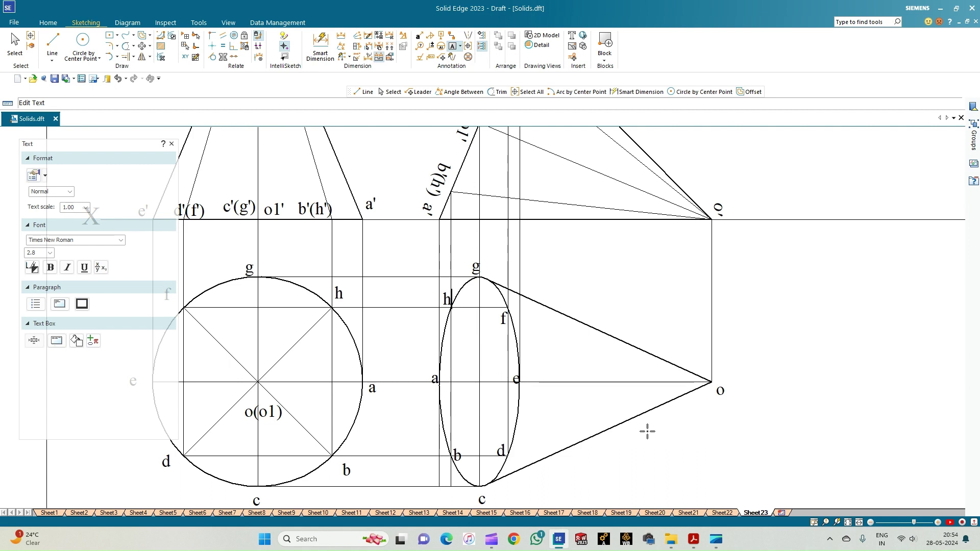
# - Trim the horizontal centre line inside the ellipse between the b–h and d–f projectors
pyautogui.click(125, 51)
pyautogui.scroll(2, 451, 378)
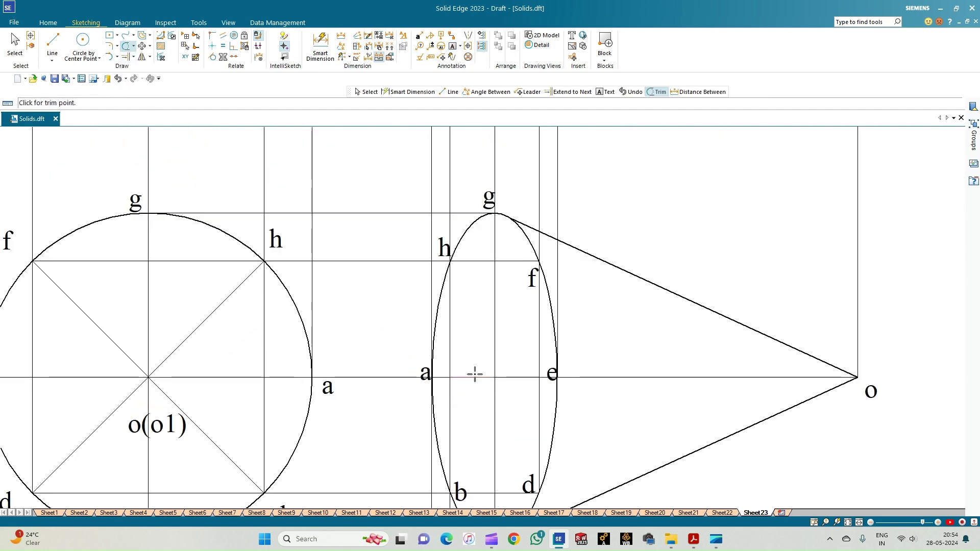
pyautogui.click(504, 378)
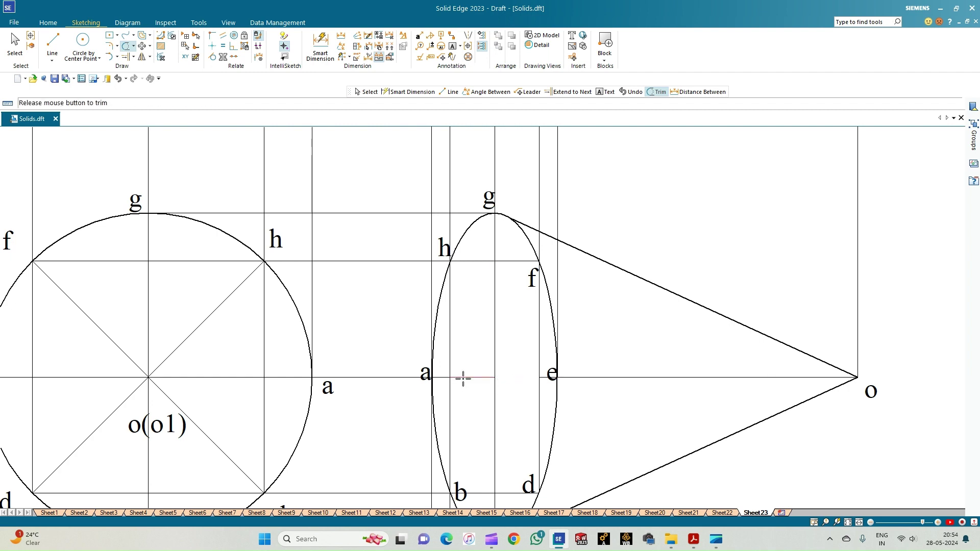
# - Redraw the horizontal centre line inside the ellipse from the b–h projector to the d–f projector
pyautogui.click(52, 42)
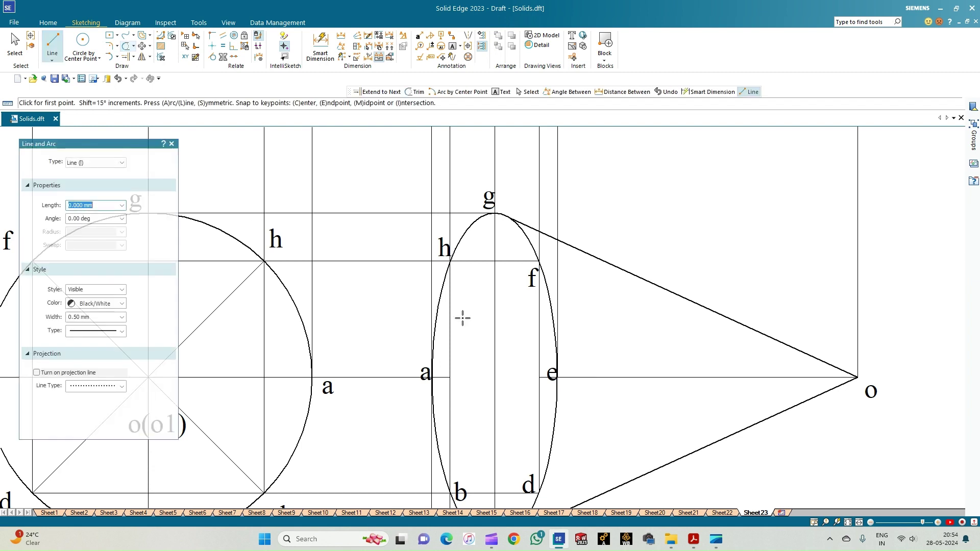
pyautogui.click(450, 378)
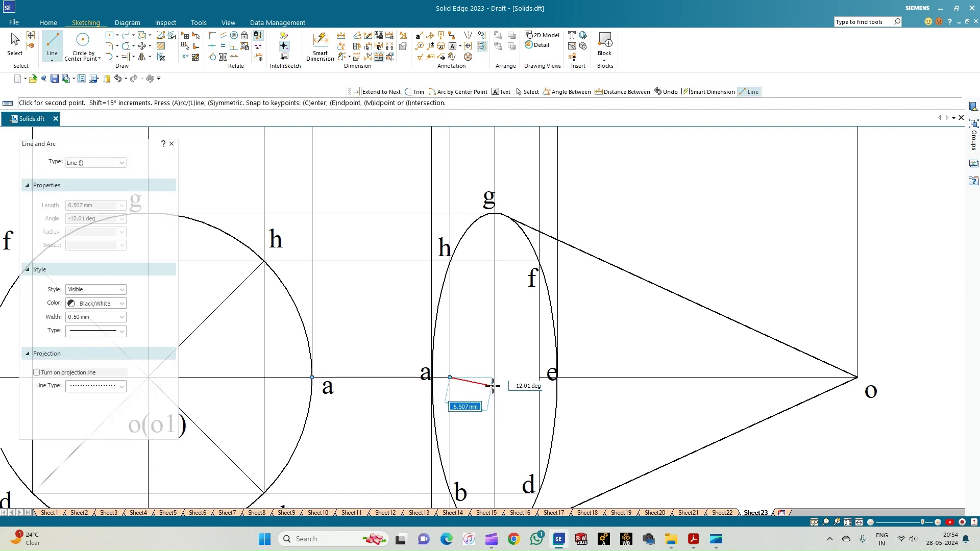
pyautogui.click(540, 377)
pyautogui.press('Escape')
pyautogui.press('Escape')
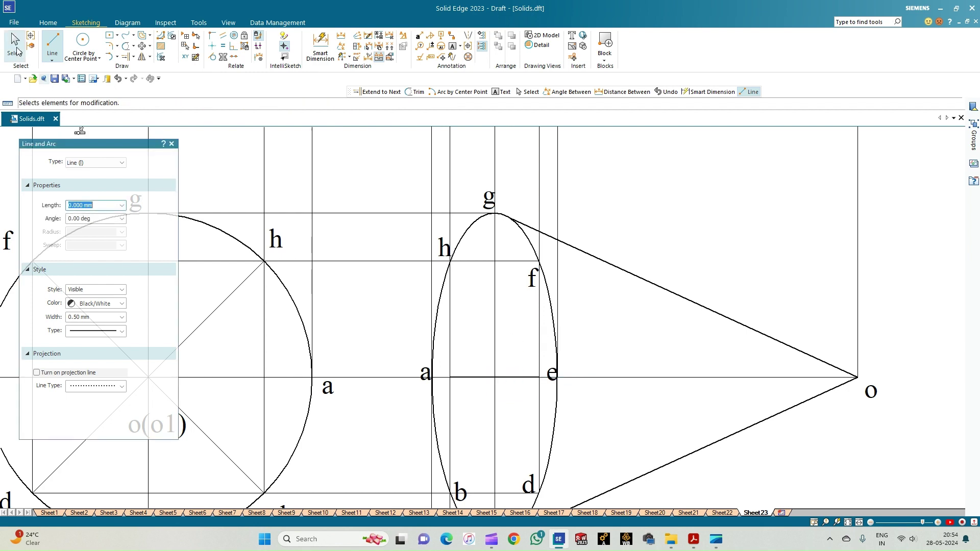
# - Set both redrawn centre line segments inside the ellipse to a line width of 0.13 mm
pyautogui.click(515, 378)
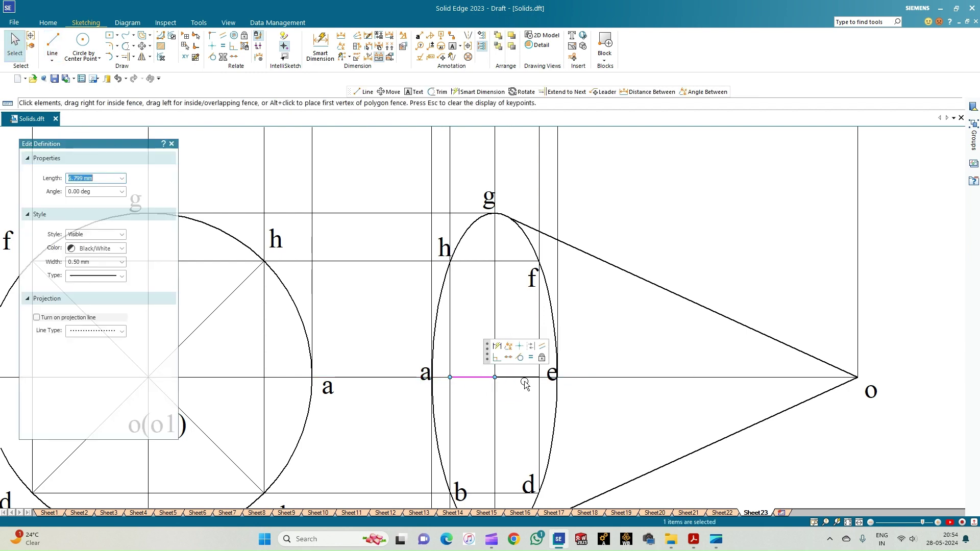
pyautogui.click(126, 278)
pyautogui.click(123, 264)
pyautogui.click(123, 262)
pyautogui.click(339, 316)
pyautogui.click(472, 377)
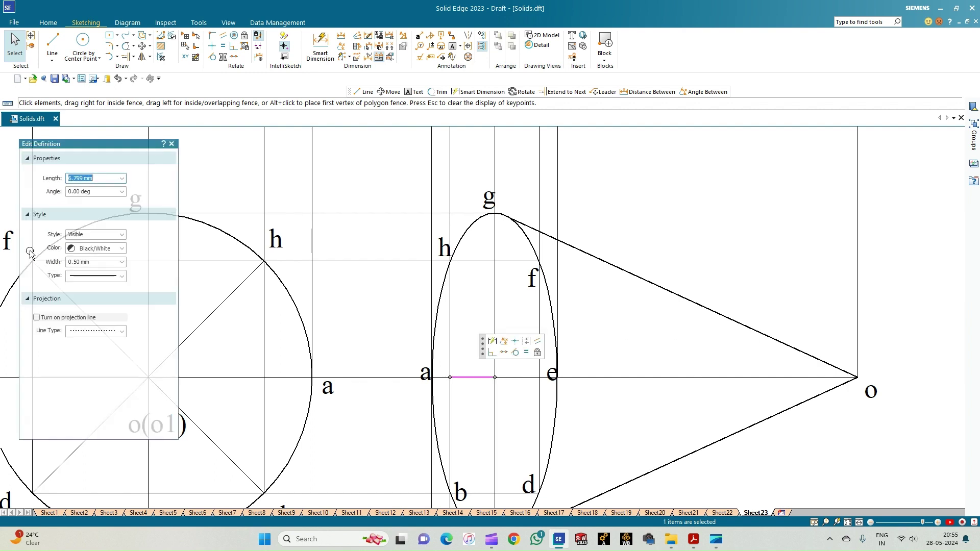
pyautogui.click(122, 262)
pyautogui.click(84, 271)
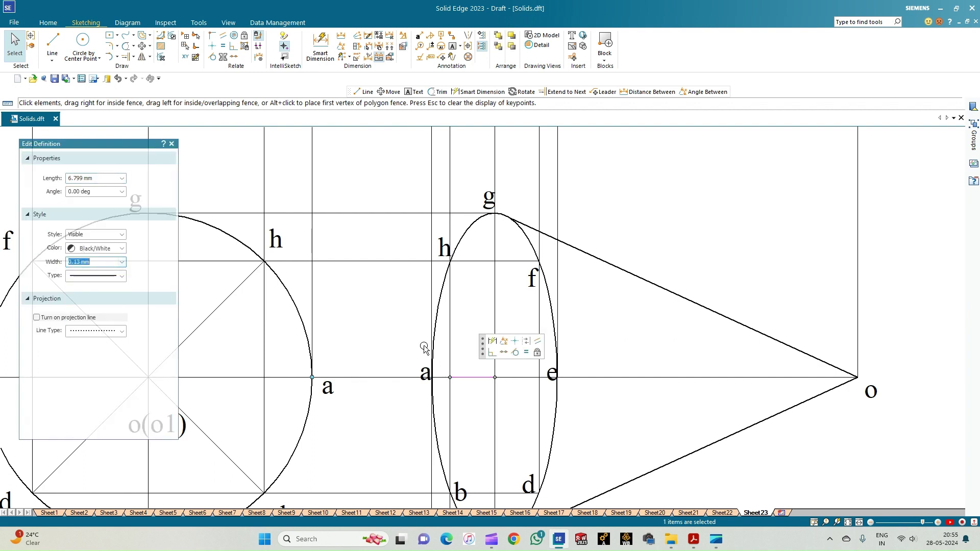
pyautogui.click(404, 333)
# - Label the centre of the ellipse o1 in the tilted cone's top view
pyautogui.click(451, 50)
pyautogui.click(474, 378)
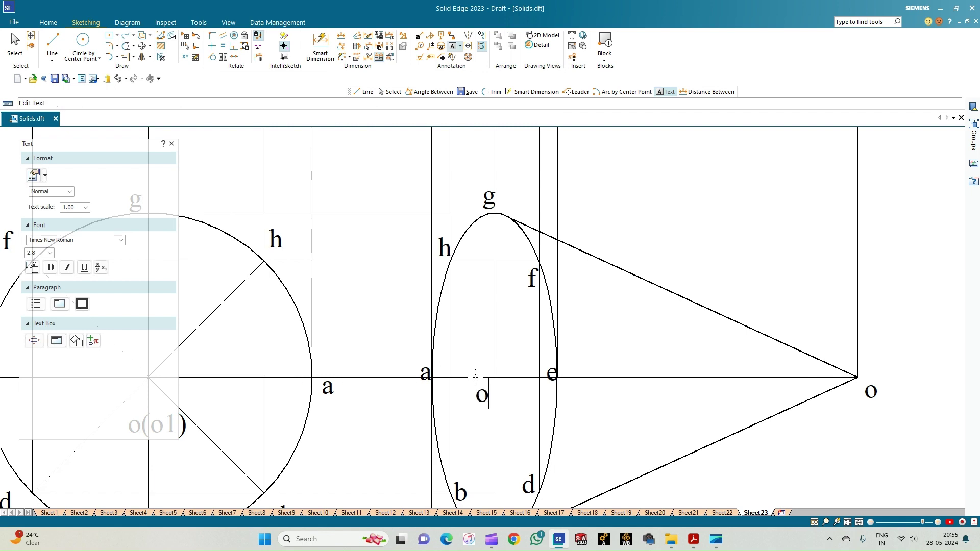
pyautogui.scroll(-5, 477, 465)
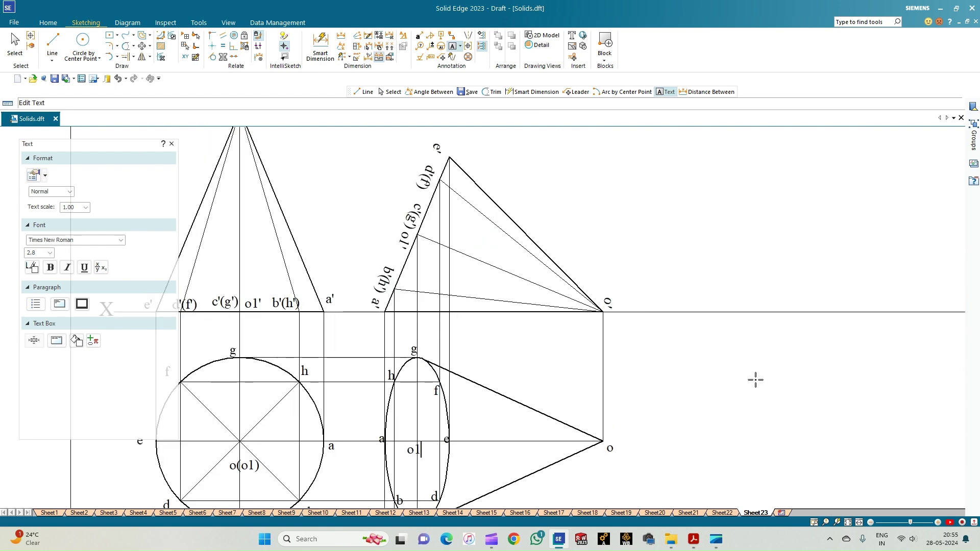
# - Draw a 0.13 mm wide horizontal reference line in the empty area above the XY line, beyond the tilted front view
pyautogui.click(53, 51)
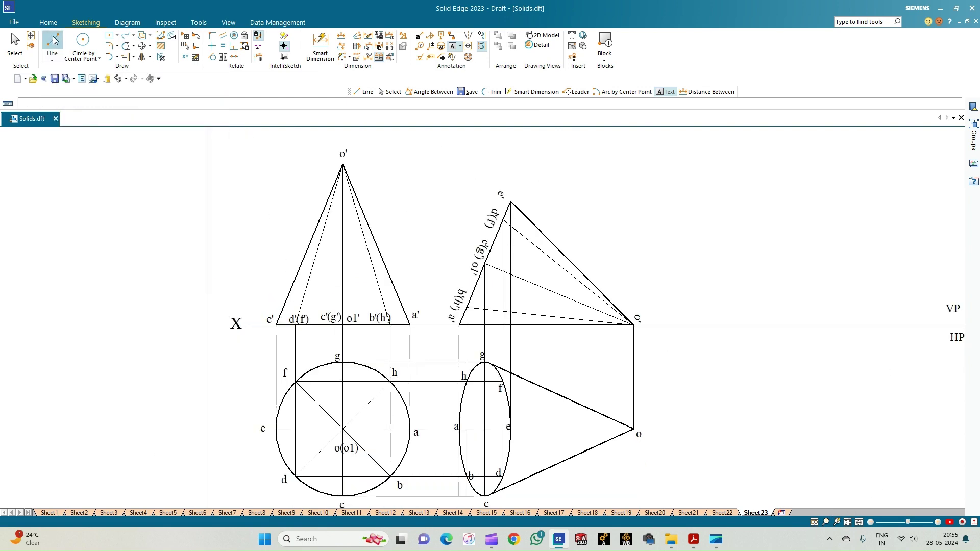
pyautogui.click(122, 318)
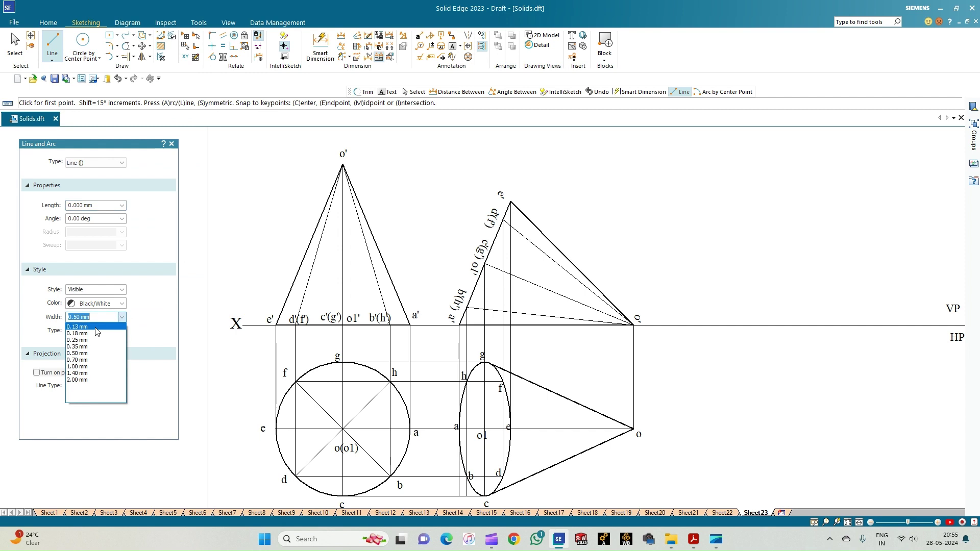
pyautogui.click(84, 333)
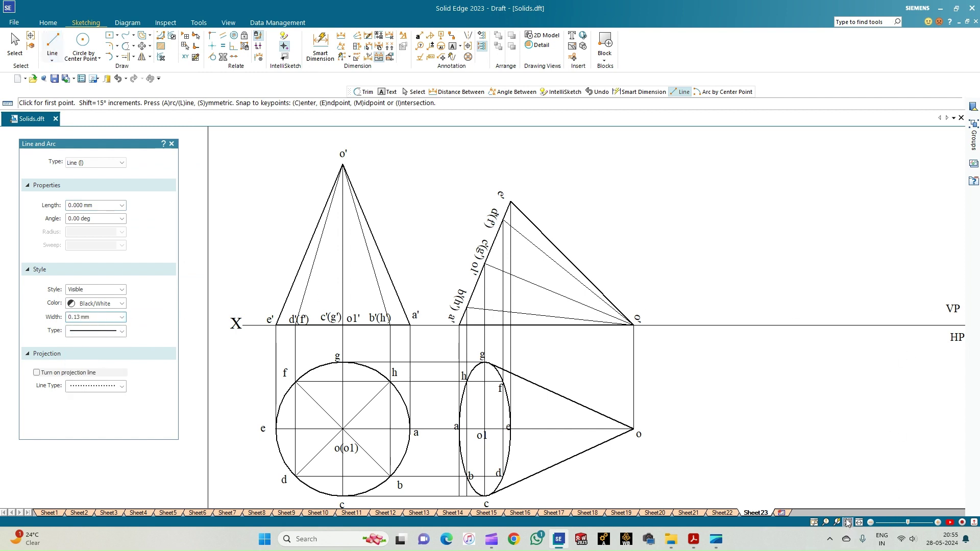
pyautogui.scroll(-3, 691, 385)
pyautogui.scroll(2, 669, 360)
pyautogui.click(517, 151)
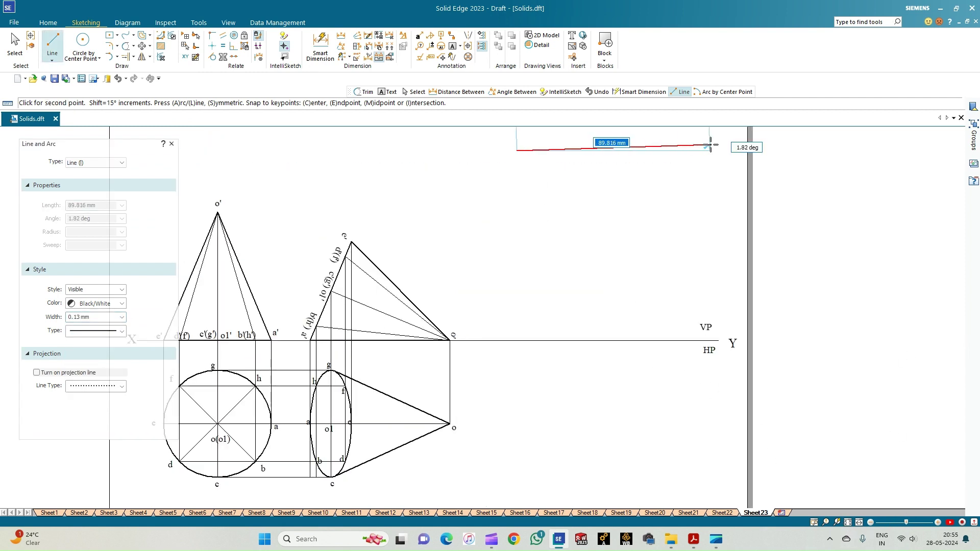
pyautogui.click(719, 151)
pyautogui.rightClick(681, 175)
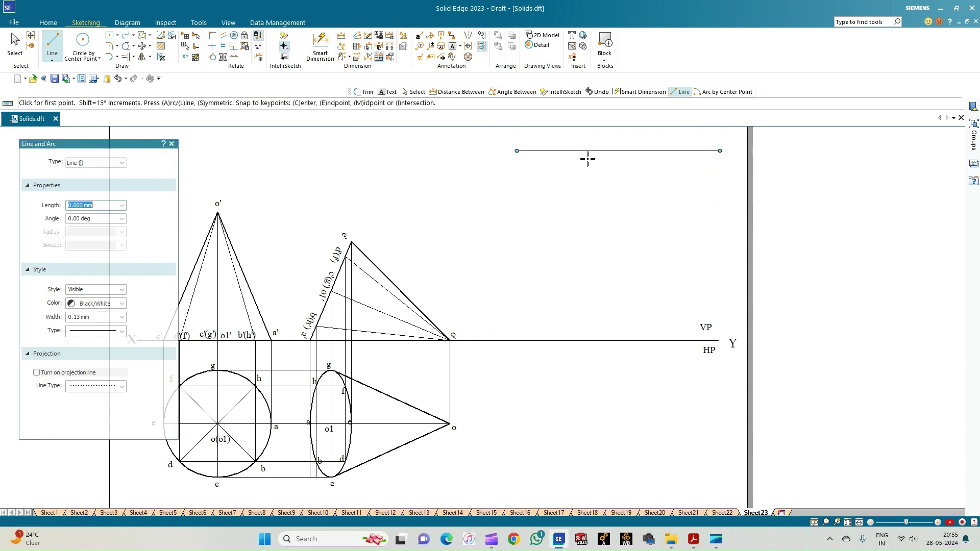
# - Draw a 60 mm line at -30° from a point on the horizontal reference line
pyautogui.click(591, 150)
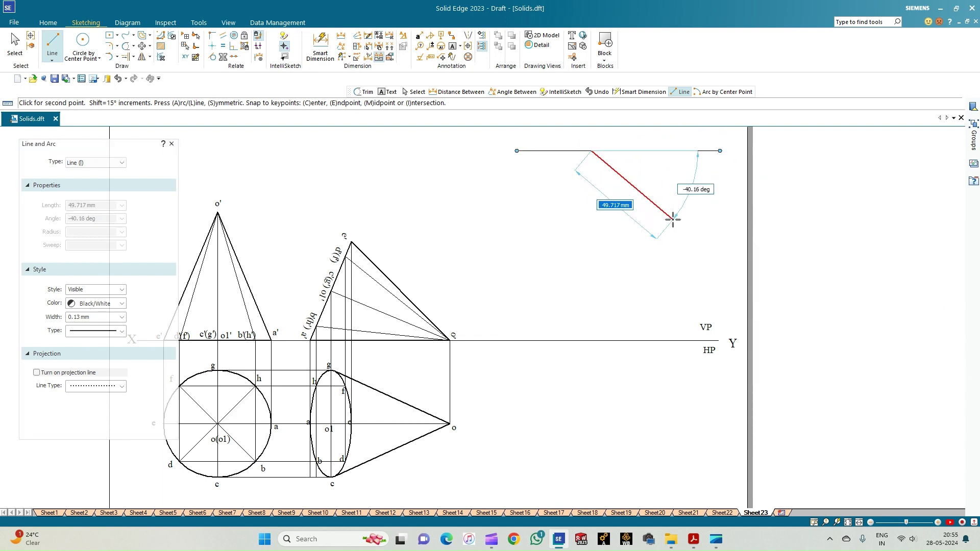
pyautogui.write('60')
pyautogui.press('Tab')
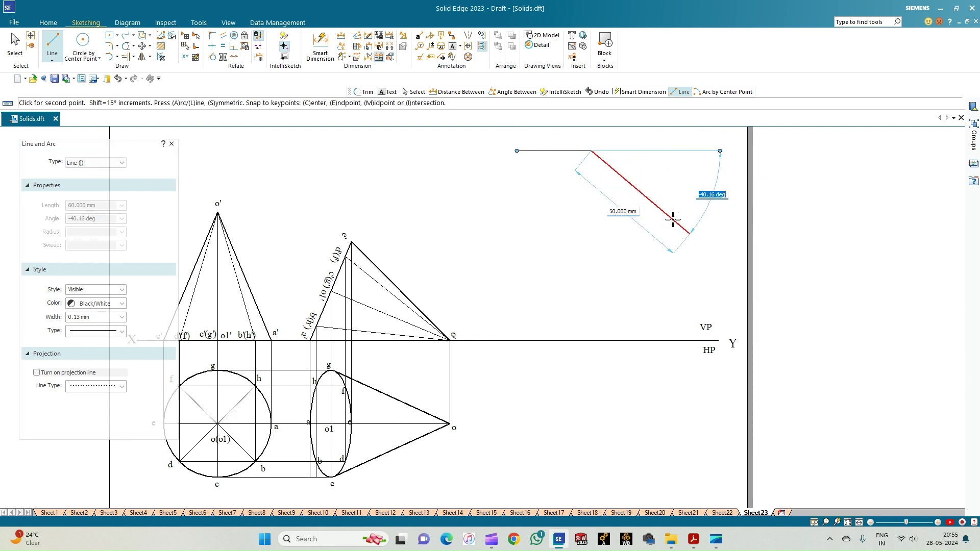
pyautogui.write('-30')
pyautogui.press('Return')
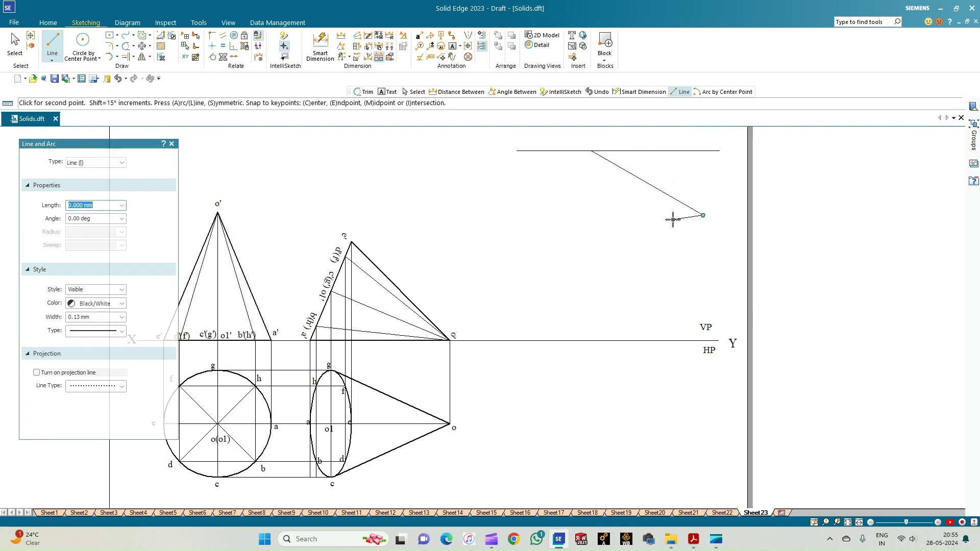
pyautogui.click(672, 219)
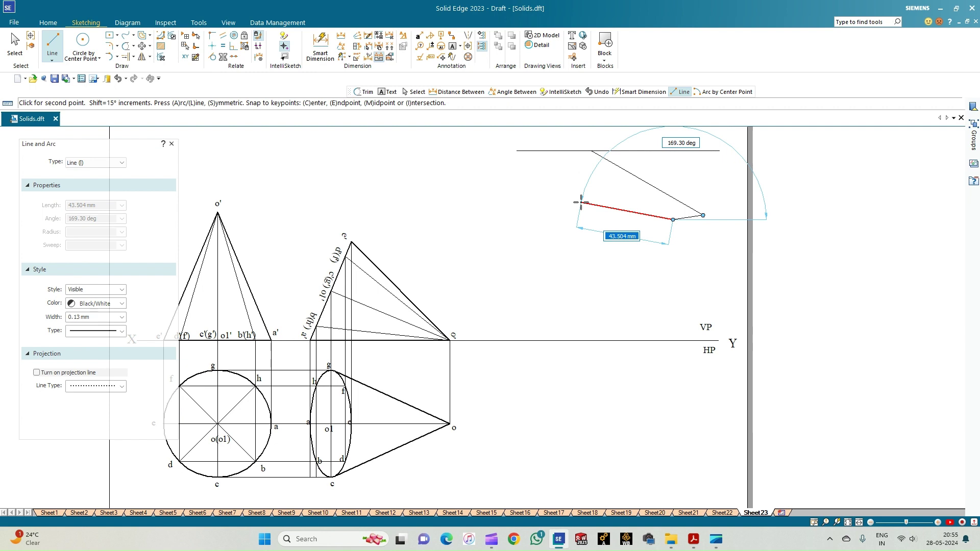
# - Draw a horizontal line about 57 mm long back from the lower end of the 60 mm inclined line
pyautogui.press('Escape')
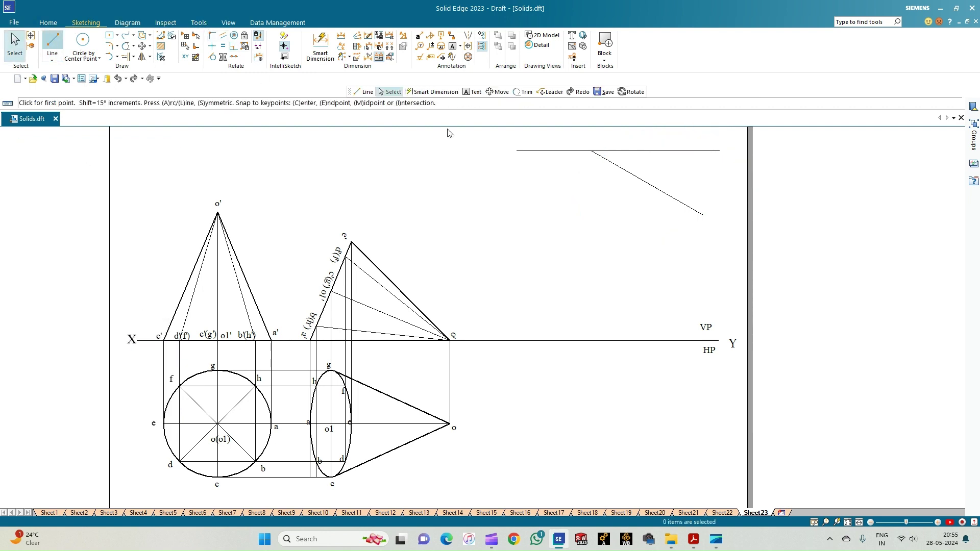
pyautogui.press('l')
pyautogui.click(702, 215)
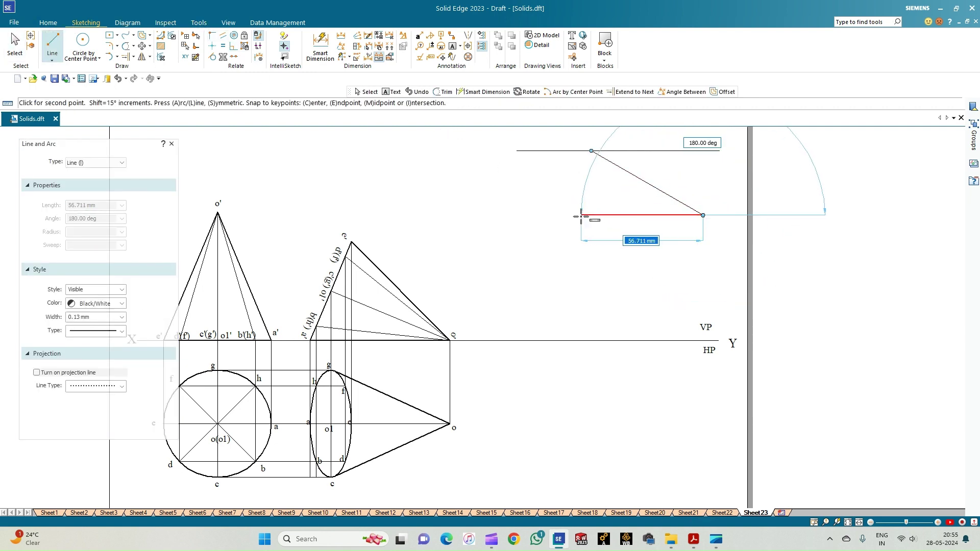
pyautogui.click(581, 215)
pyautogui.rightClick(570, 193)
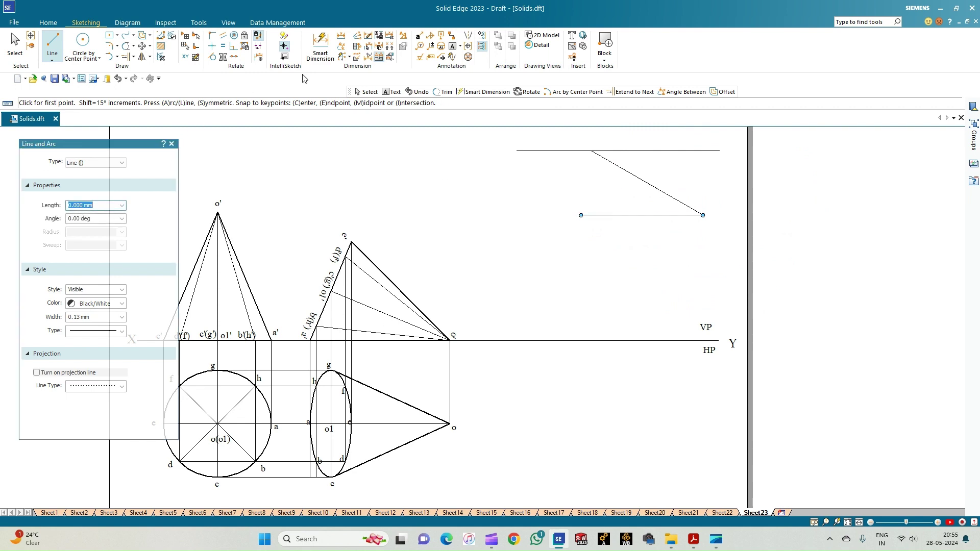
# - Dimension the horizontal distance from the ellipse's centre to apex o below the tilted cone's top view
pyautogui.click(341, 35)
pyautogui.click(333, 422)
pyautogui.click(452, 423)
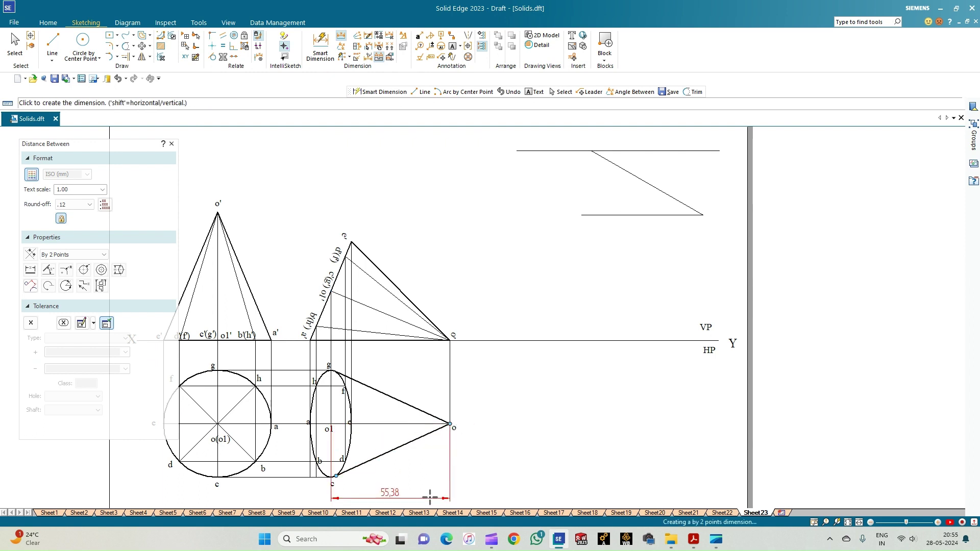
pyautogui.click(450, 493)
pyautogui.press('Return')
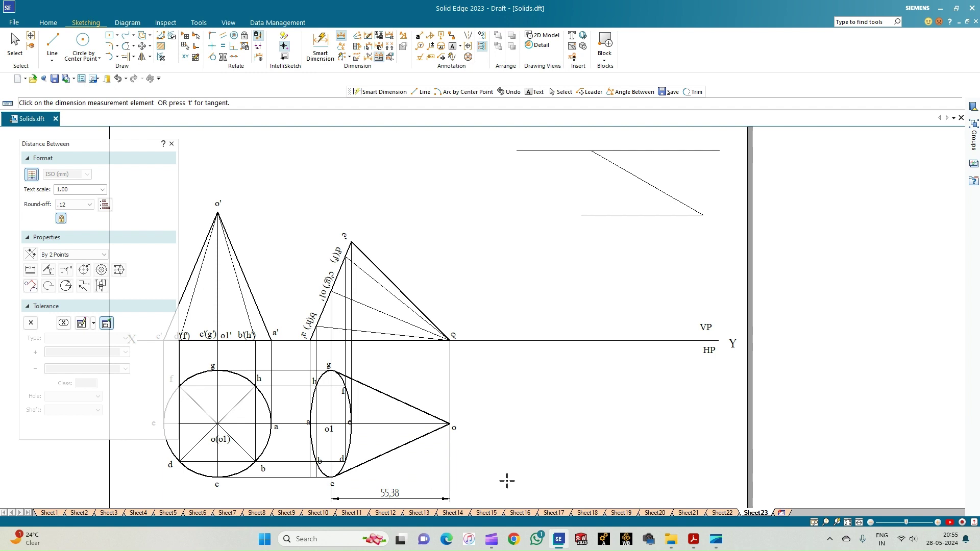
# - Draw a 55.38 mm radius arc by centre point about the inclined line's upper end, crossing the lower horizontal line
pyautogui.click(52, 43)
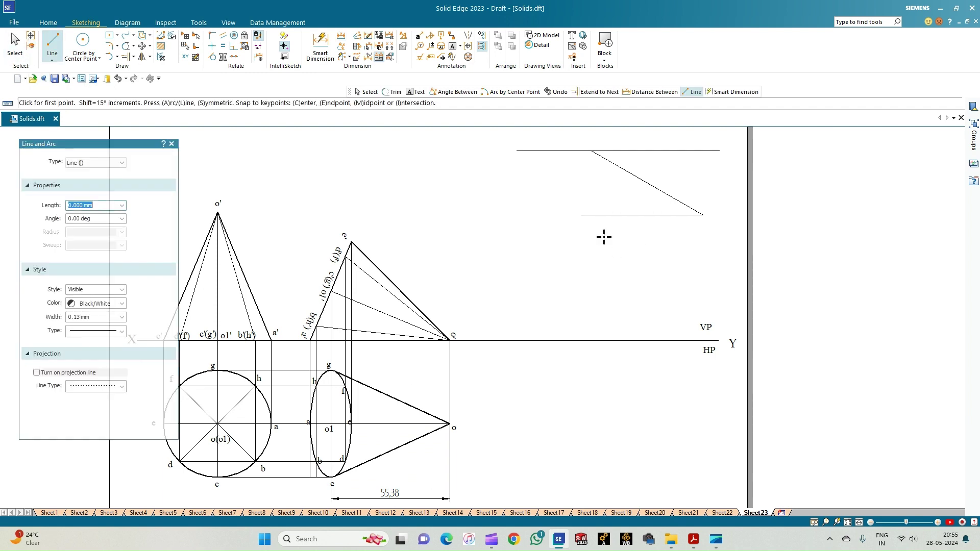
pyautogui.click(118, 47)
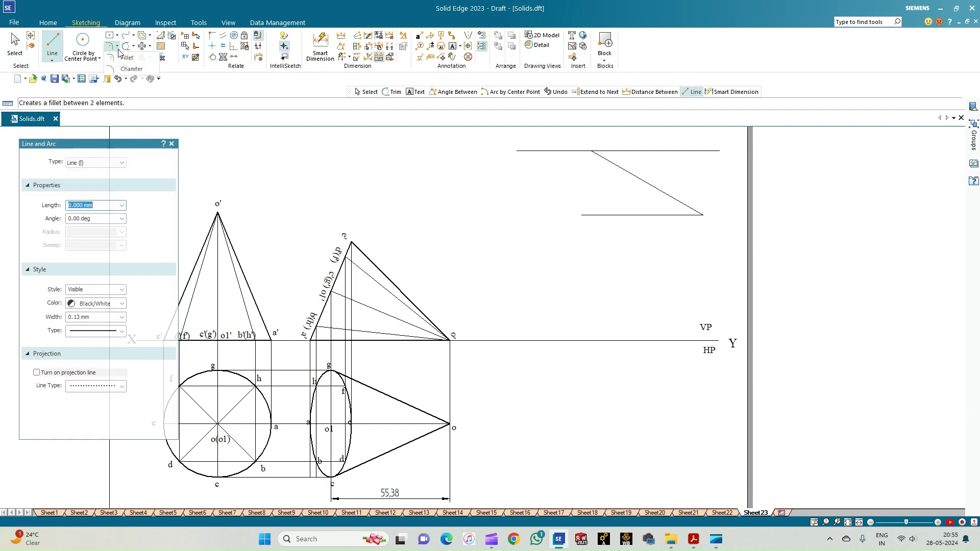
pyautogui.click(117, 68)
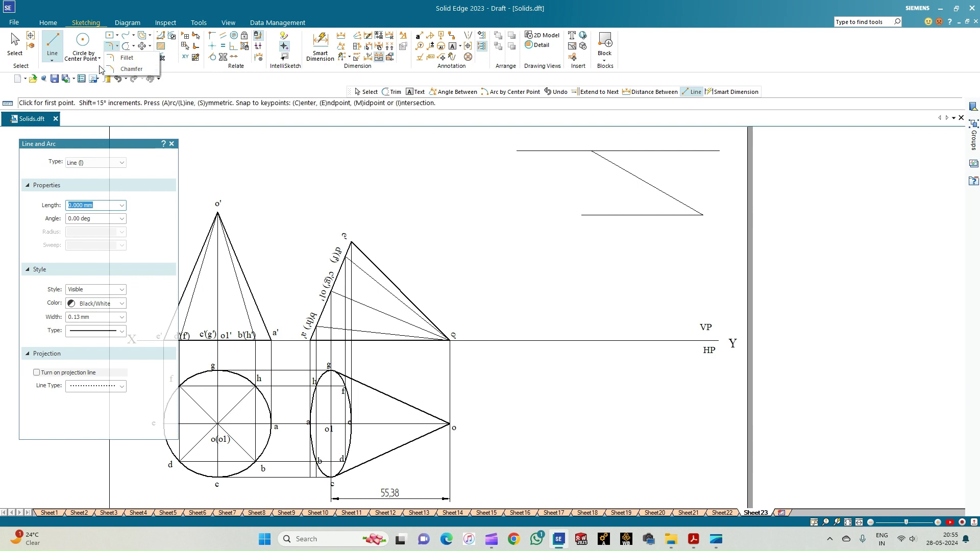
pyautogui.click(109, 56)
pyautogui.click(117, 57)
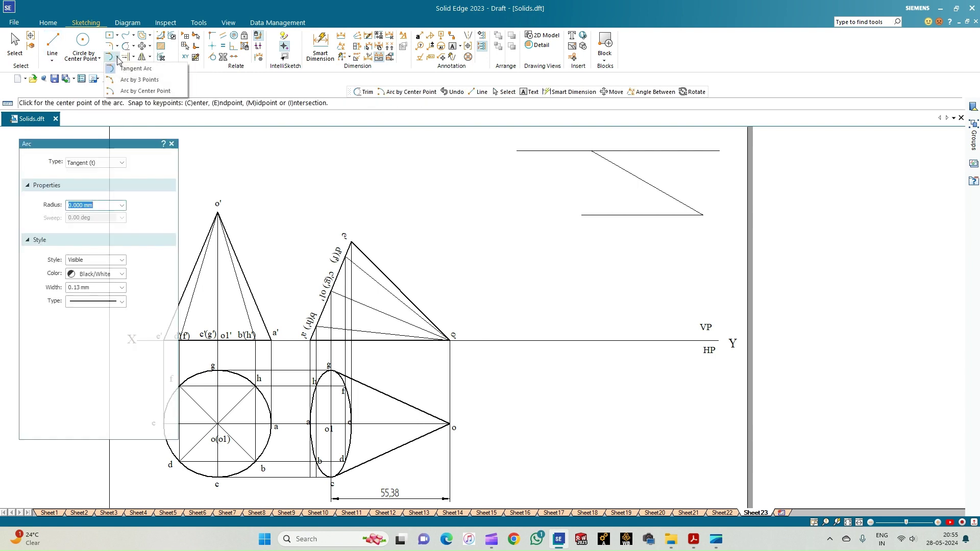
pyautogui.click(124, 90)
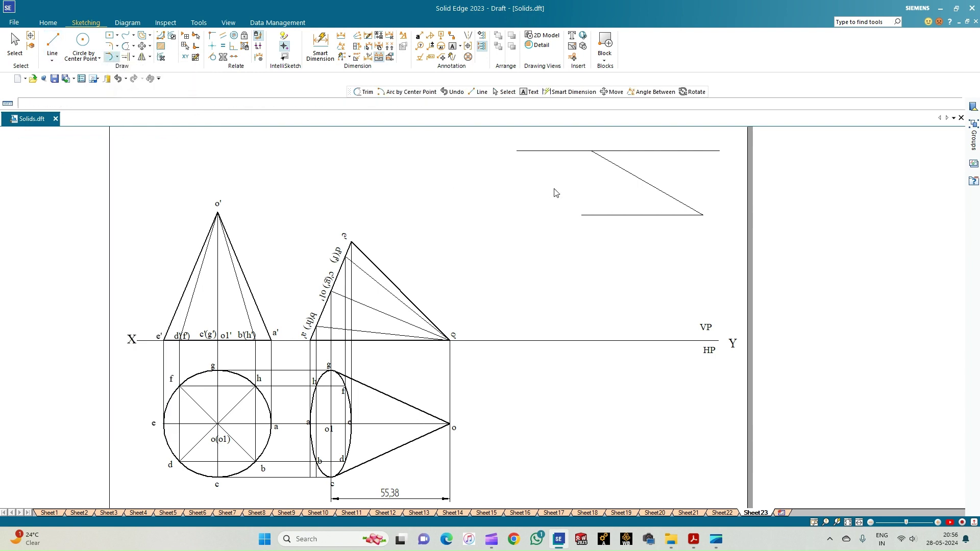
pyautogui.click(590, 150)
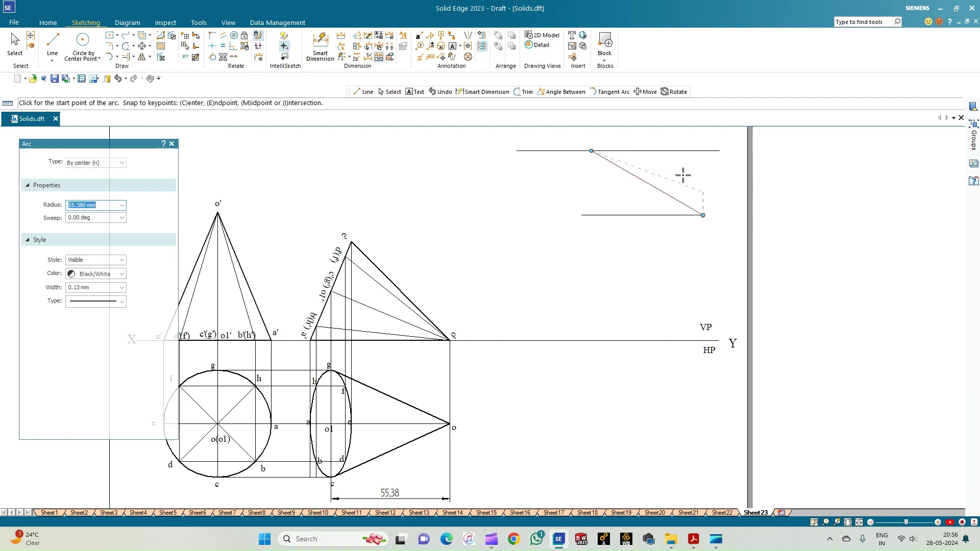
pyautogui.click(700, 169)
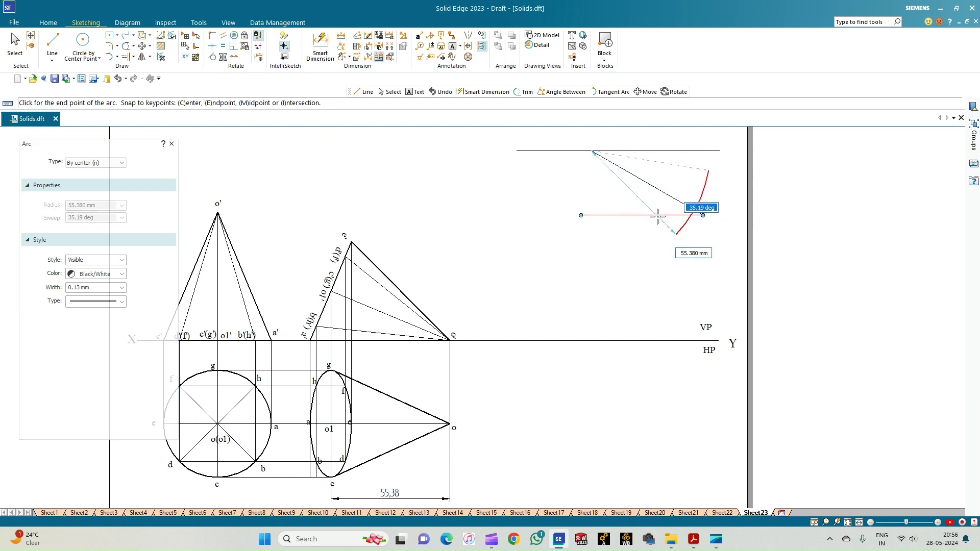
pyautogui.click(697, 222)
pyautogui.scroll(2, 699, 223)
pyautogui.scroll(-2, 699, 223)
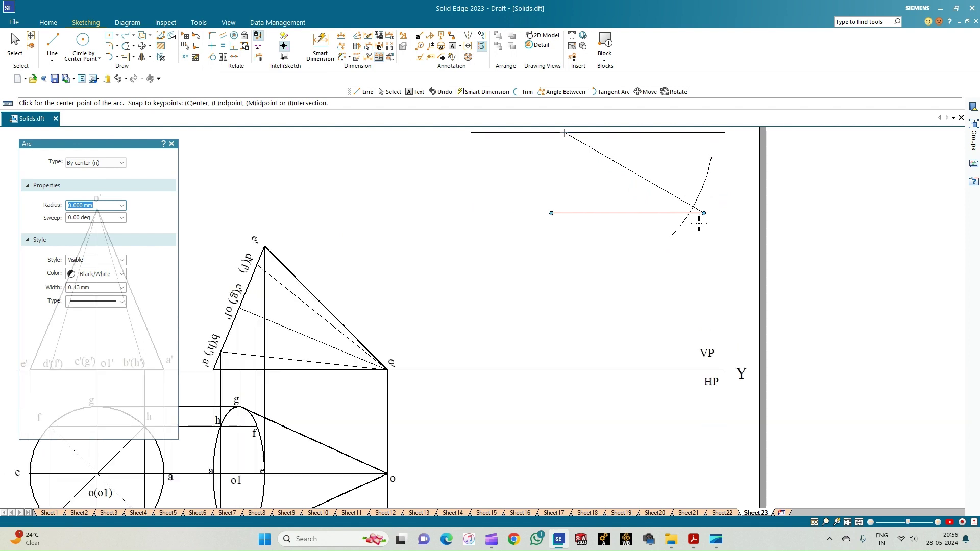
# - Draw a line from the intersection of the arc and lower horizontal line to the inclined line's upper end
pyautogui.click(52, 42)
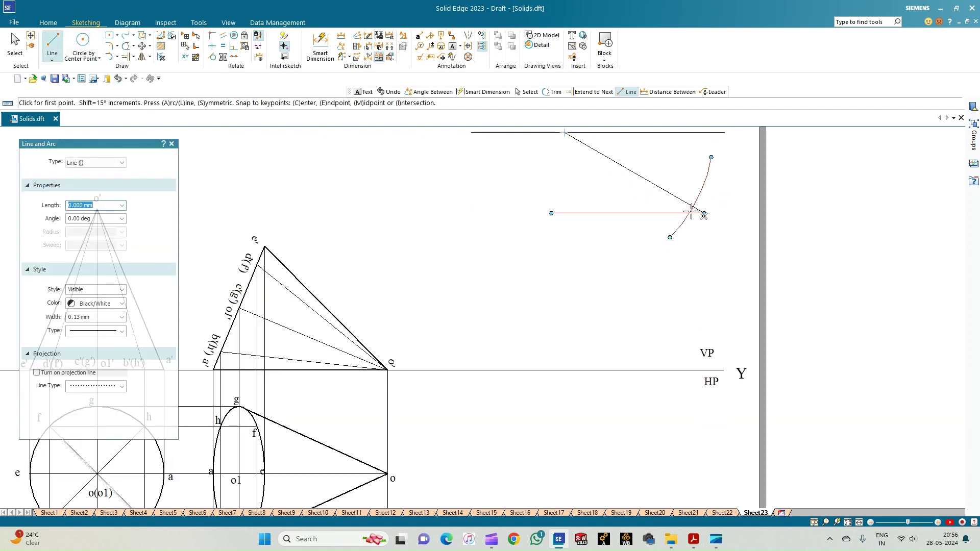
pyautogui.click(689, 216)
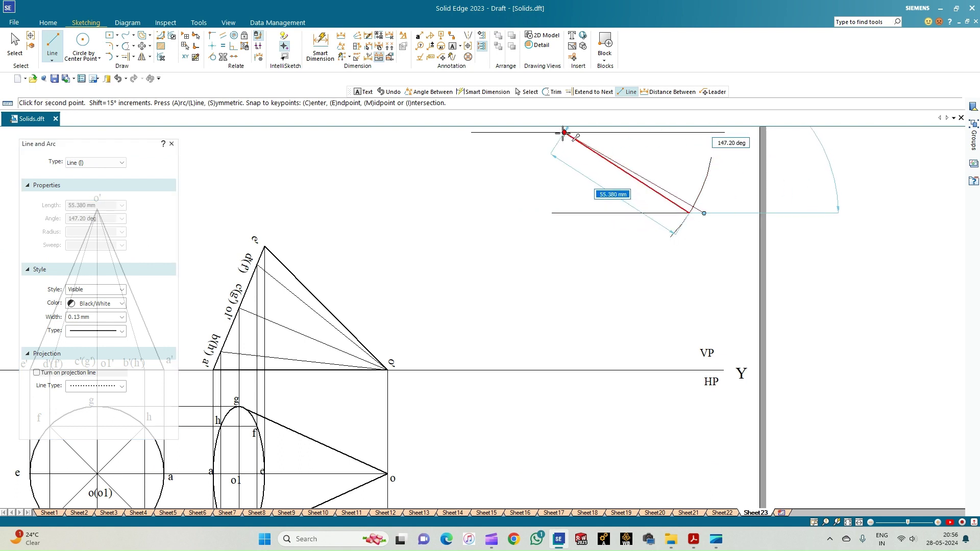
pyautogui.click(564, 133)
pyautogui.rightClick(548, 177)
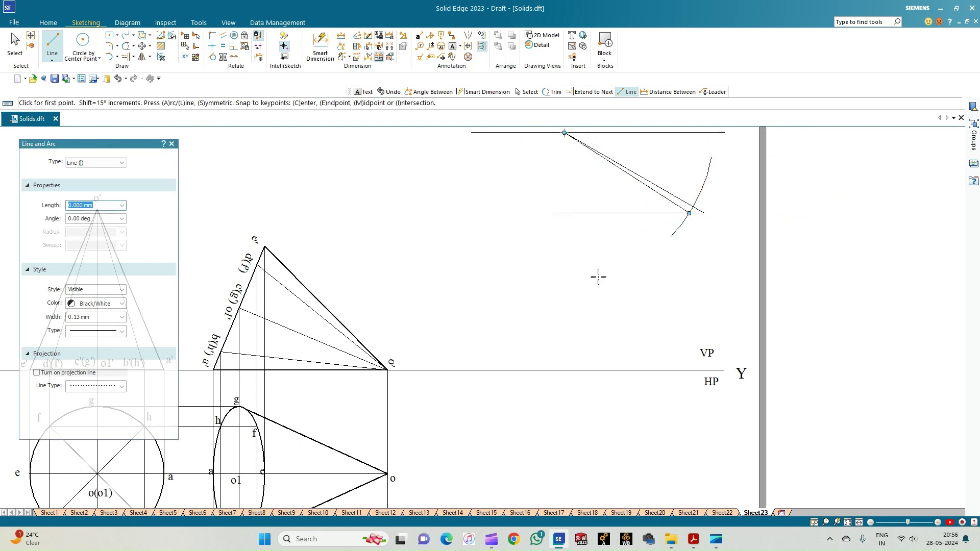
pyautogui.scroll(-1, 598, 276)
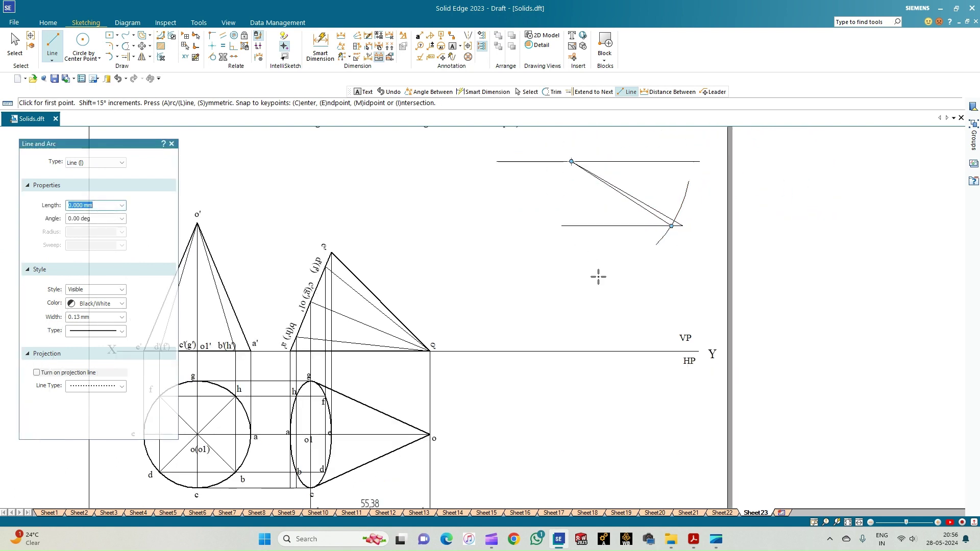
# - Dimension the angles that both inclined lines make with the upper horizontal reference line
pyautogui.click(341, 46)
pyautogui.click(646, 201)
pyautogui.click(648, 162)
pyautogui.click(627, 172)
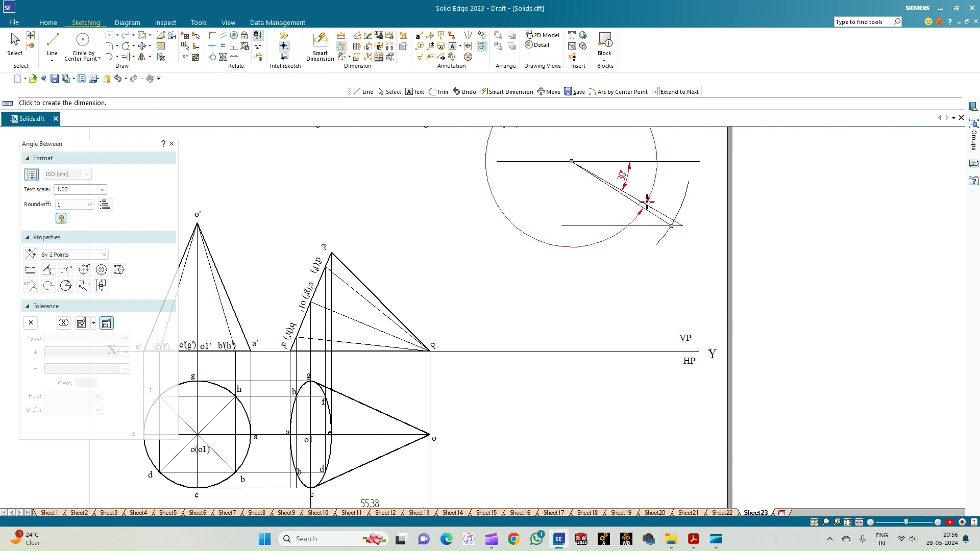
pyautogui.click(656, 161)
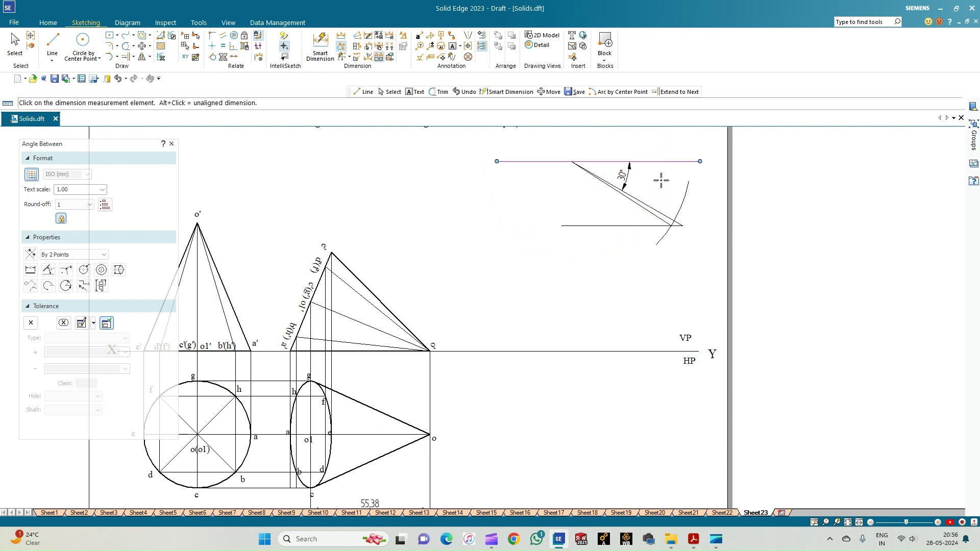
pyautogui.click(641, 201)
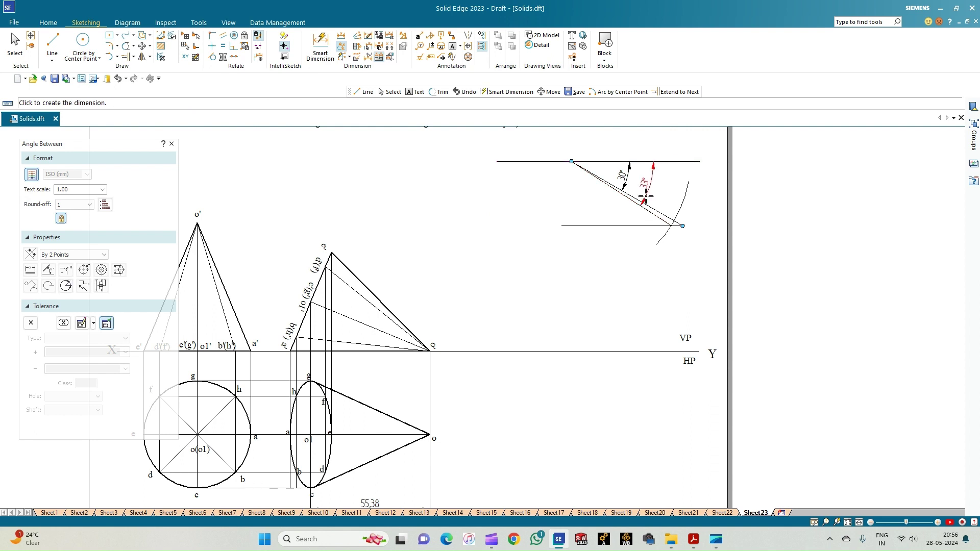
pyautogui.click(645, 196)
pyautogui.press('Return')
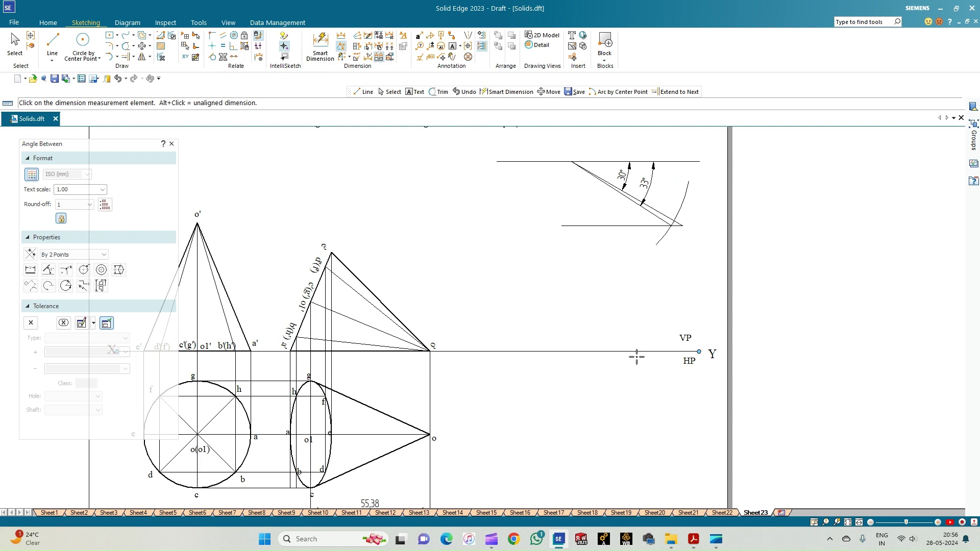
# - Trim the vertical projector pieces just above points h and f of the ellipse in the tilted cone's top view
pyautogui.click(837, 522)
pyautogui.scroll(3, 466, 416)
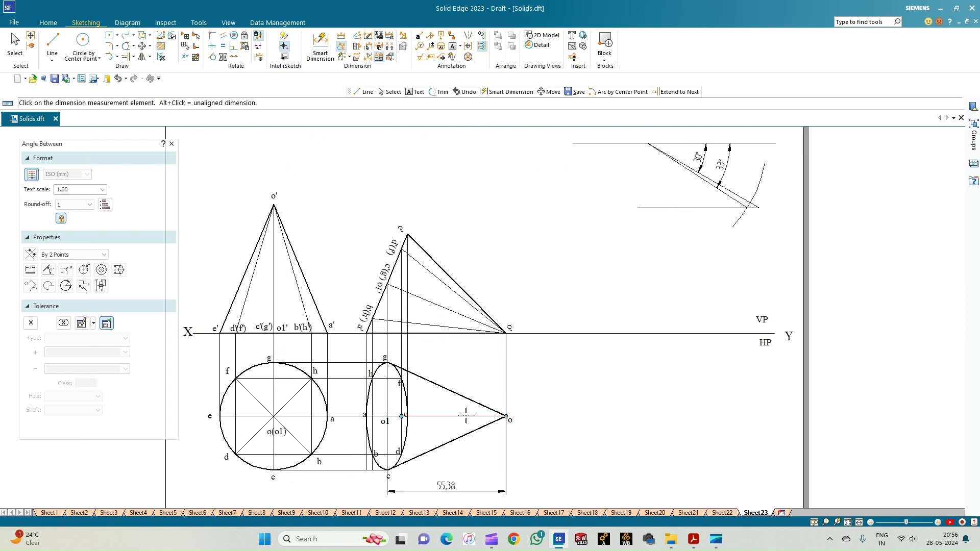
pyautogui.scroll(3, 555, 456)
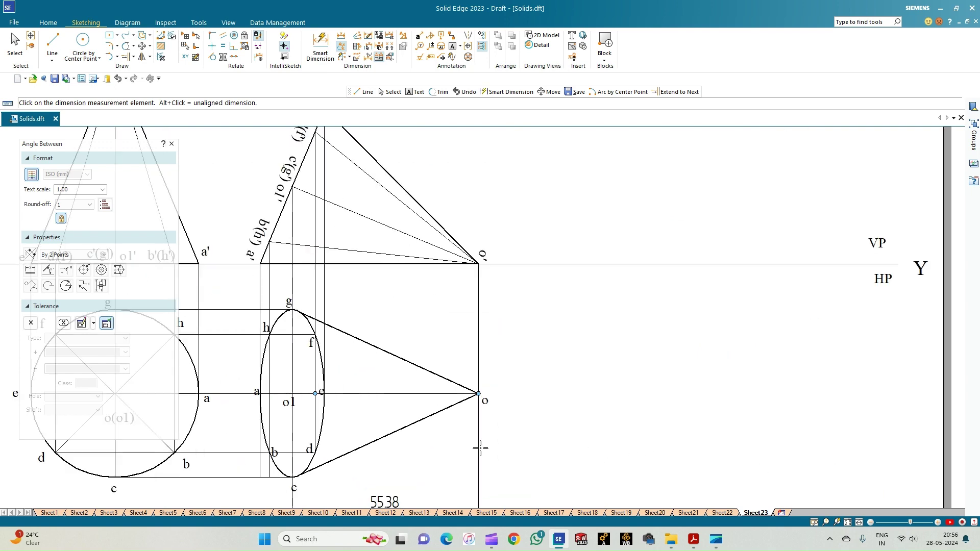
pyautogui.click(128, 54)
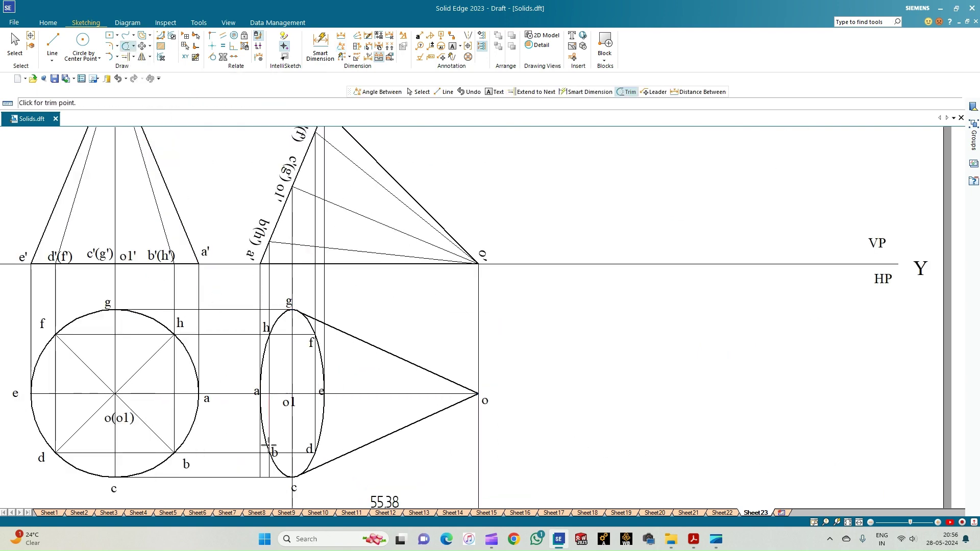
pyautogui.scroll(5, 267, 455)
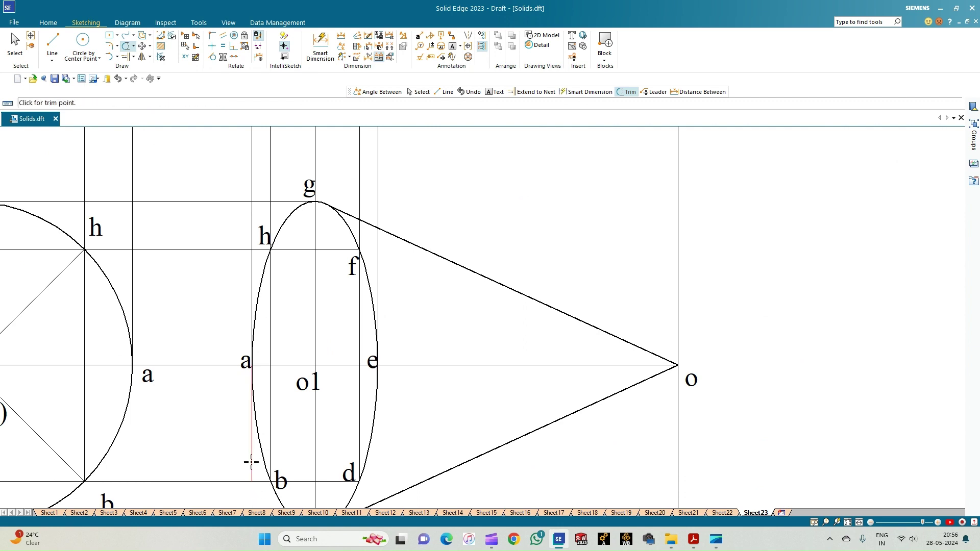
pyautogui.scroll(-1, 242, 452)
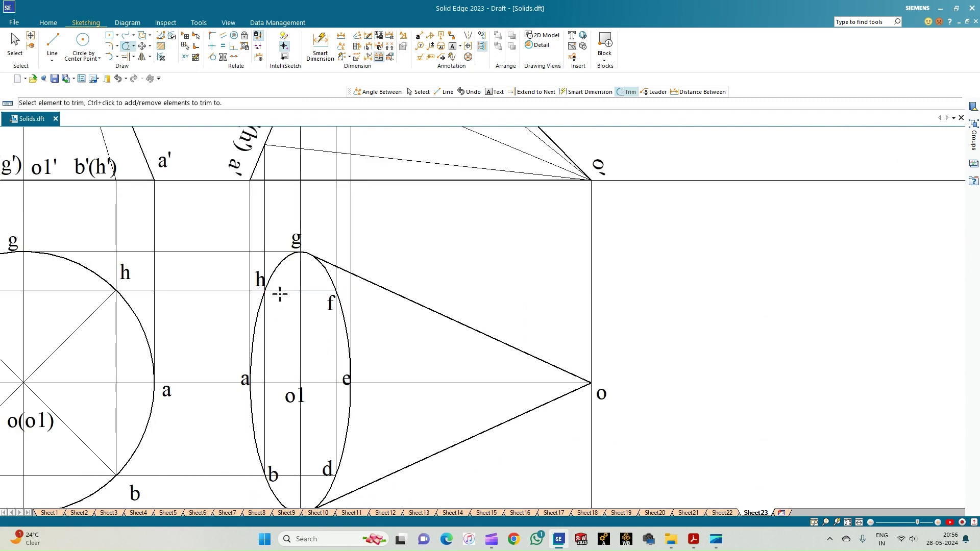
pyautogui.scroll(-1, 297, 335)
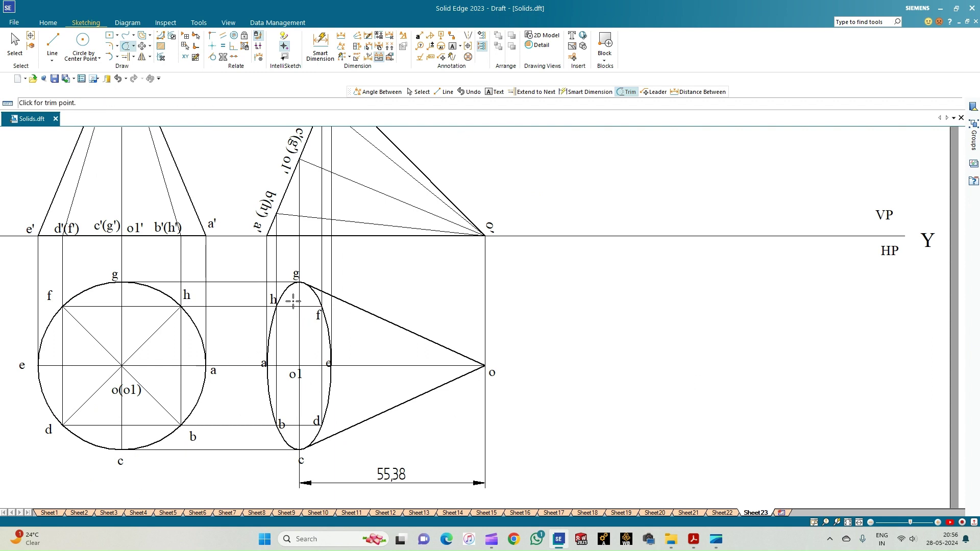
pyautogui.scroll(2, 284, 318)
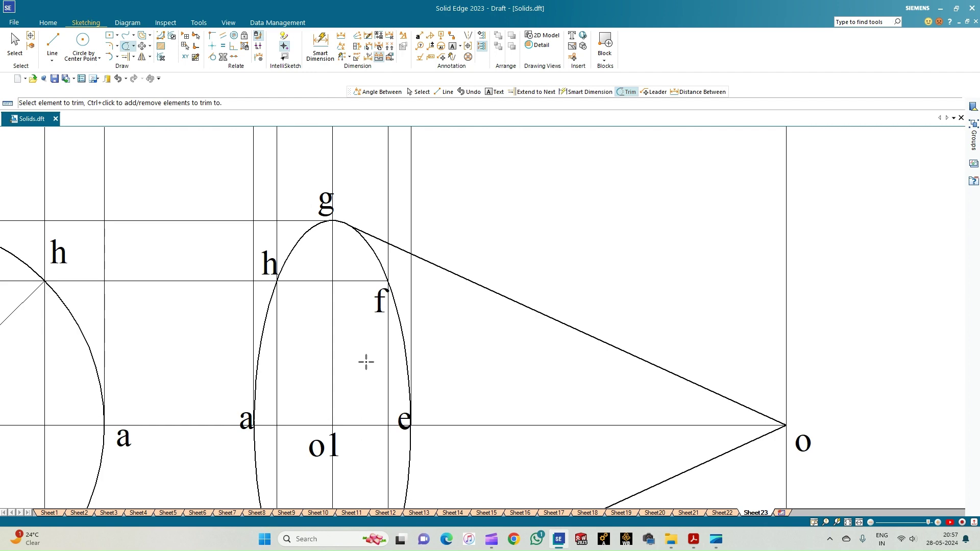
pyautogui.scroll(-2, 366, 362)
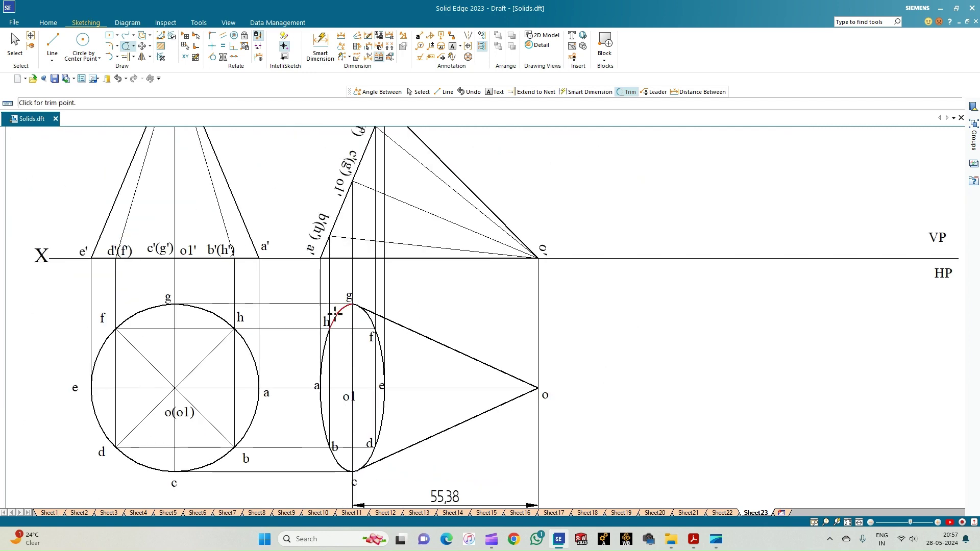
pyautogui.scroll(1, 329, 312)
pyautogui.click(328, 312)
pyautogui.moveTo(415, 324); pyautogui.dragTo(416, 329)
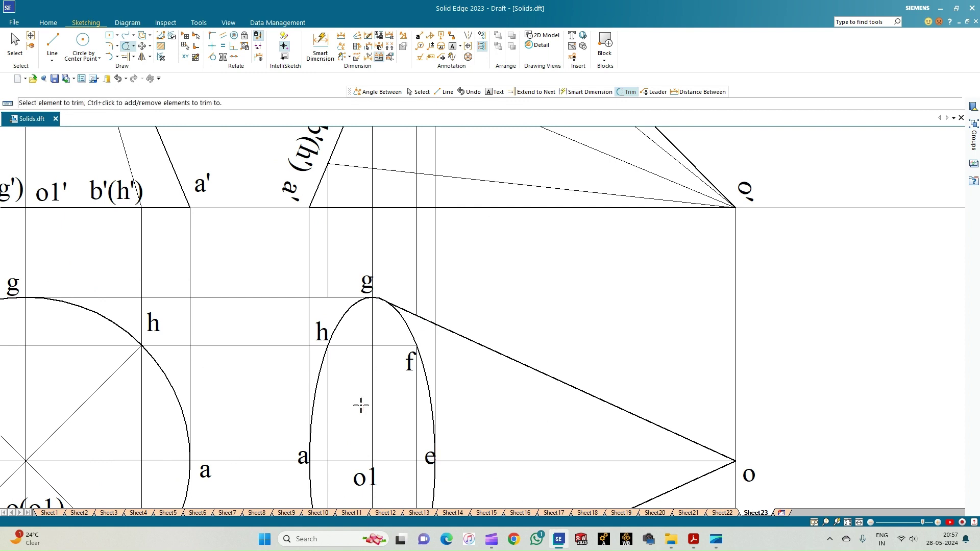
pyautogui.scroll(-1, 315, 398)
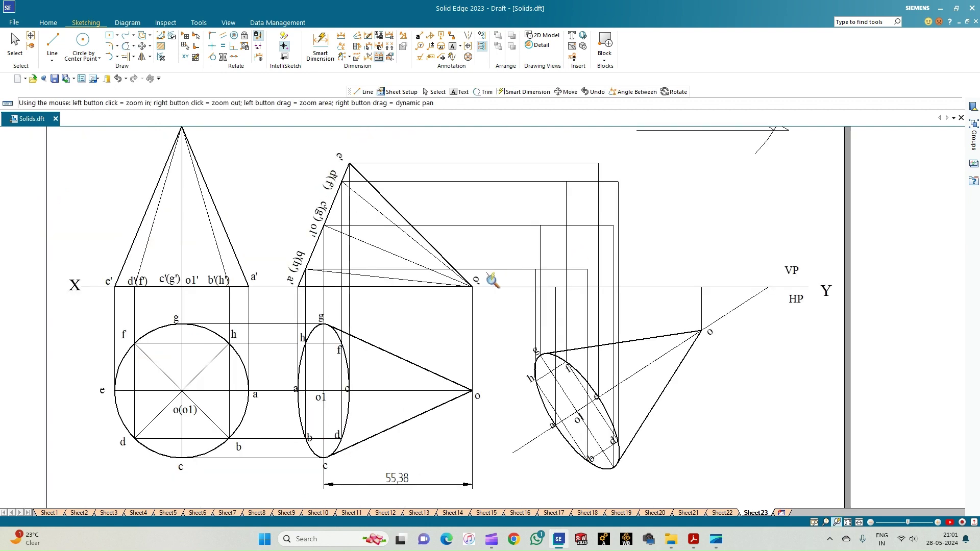
# - Draw a closed curve through the eight projector intersections of the final front view's base, starting and ending on the XY line
pyautogui.click(125, 46)
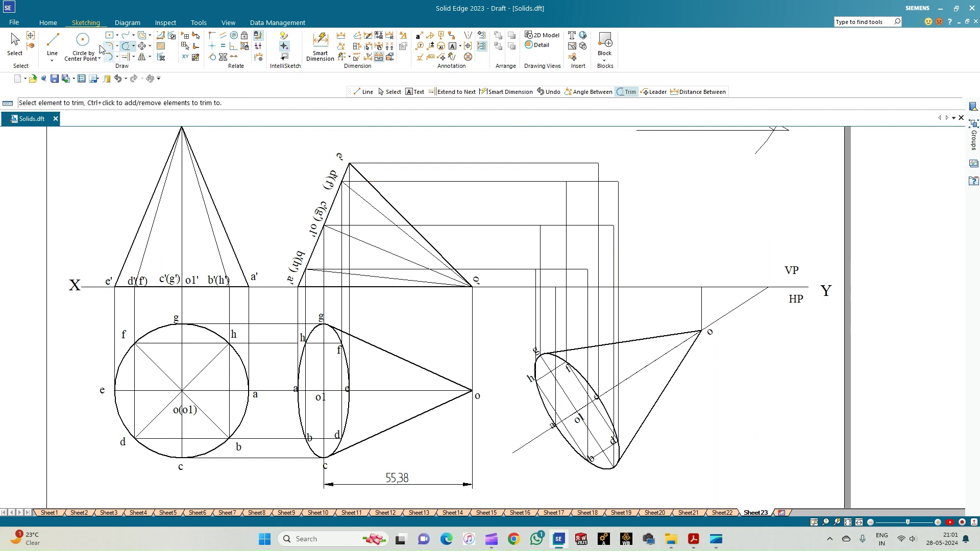
pyautogui.click(133, 36)
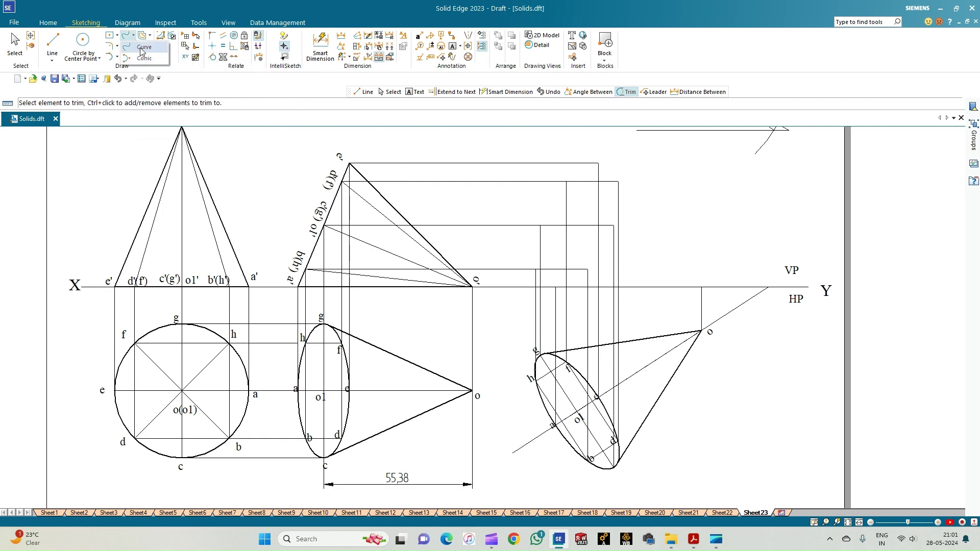
pyautogui.click(138, 47)
pyautogui.click(540, 225)
pyautogui.click(540, 355)
pyautogui.scroll(2, 559, 319)
pyautogui.scroll(-2, 562, 326)
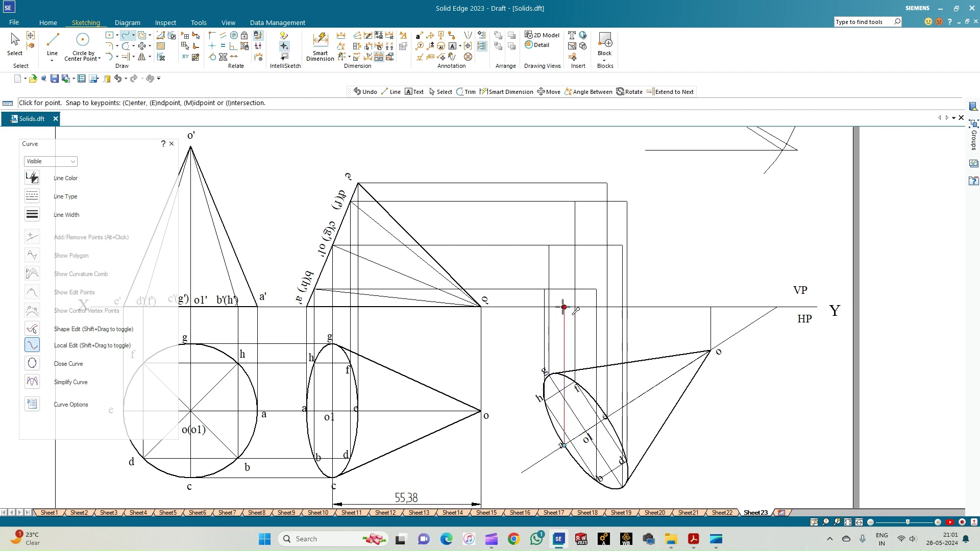
pyautogui.click(564, 307)
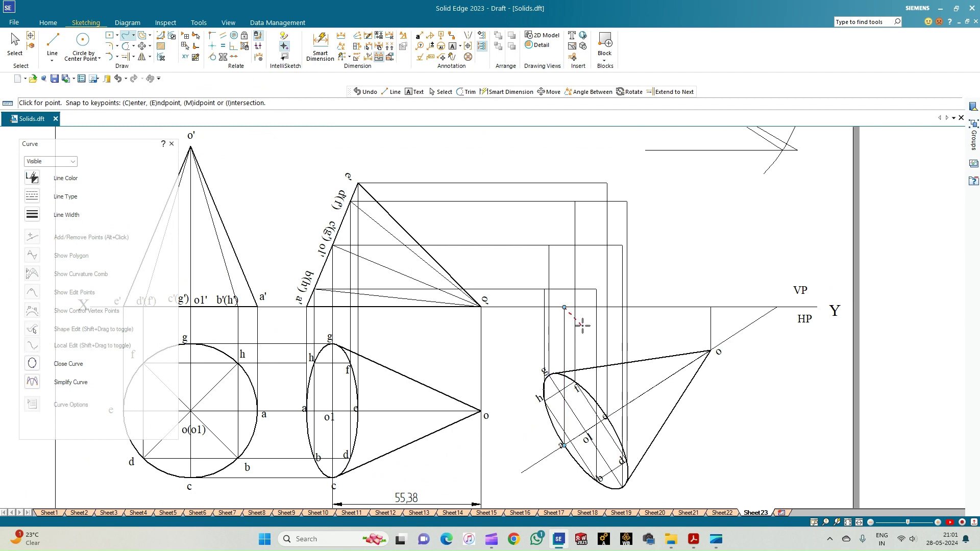
pyautogui.click(596, 289)
pyautogui.click(622, 246)
pyautogui.doubleClick(627, 202)
pyautogui.click(607, 182)
pyautogui.click(575, 202)
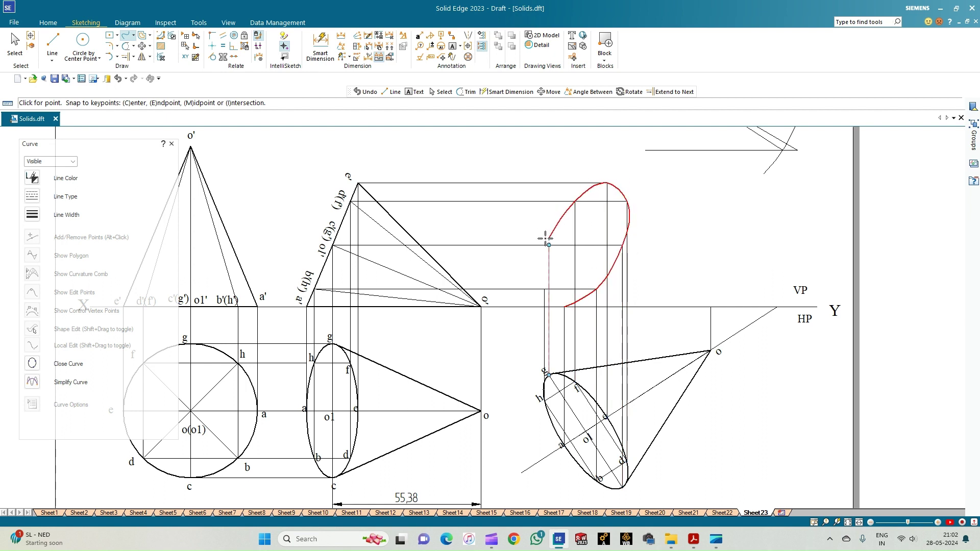
pyautogui.click(549, 245)
pyautogui.click(544, 290)
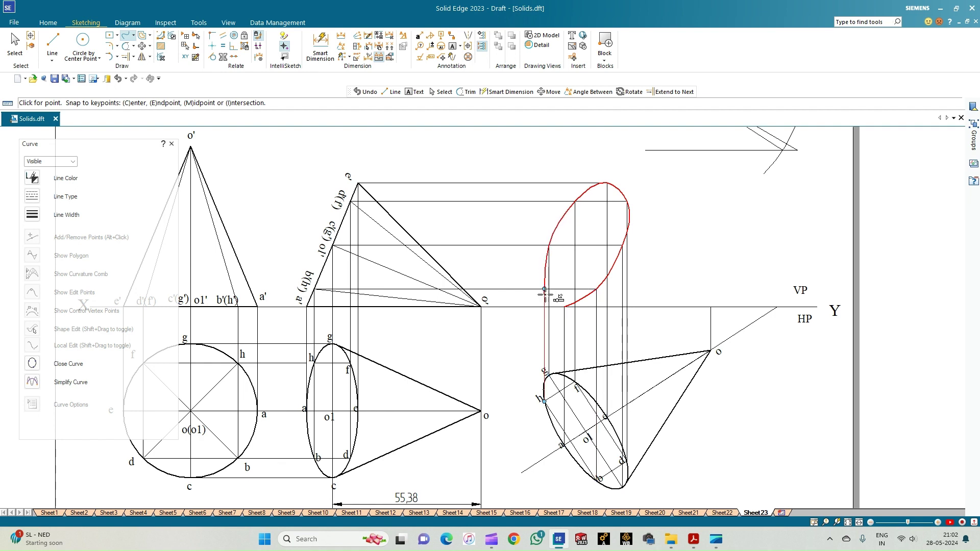
pyautogui.click(565, 307)
pyautogui.rightClick(566, 274)
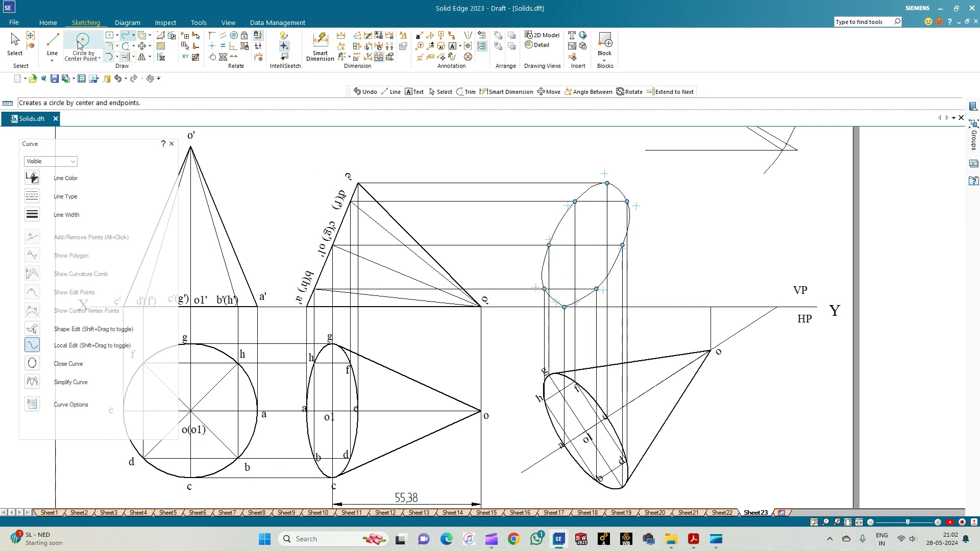
# - Set the line width of the closed base curve in the final front view to 0.50 mm
pyautogui.press('Escape')
pyautogui.click(590, 193)
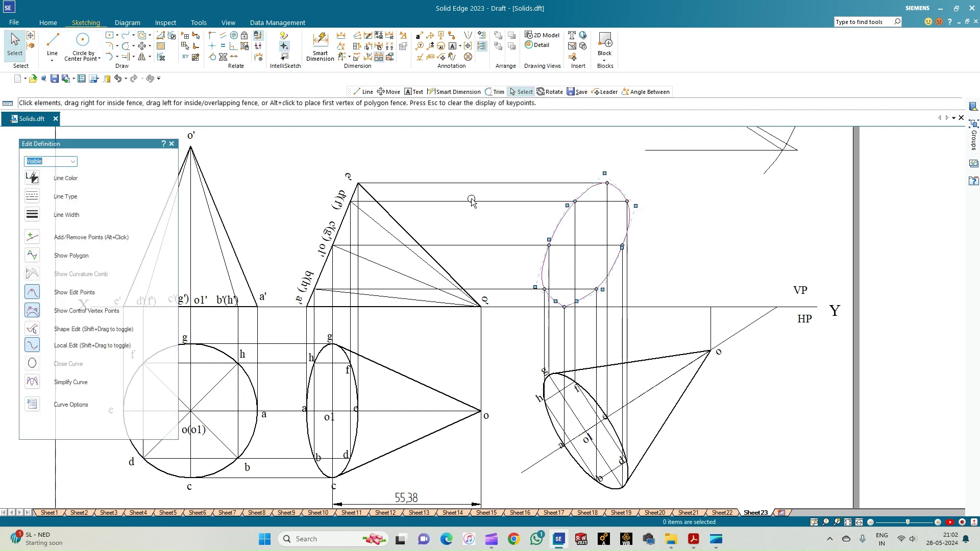
pyautogui.click(32, 215)
pyautogui.click(47, 255)
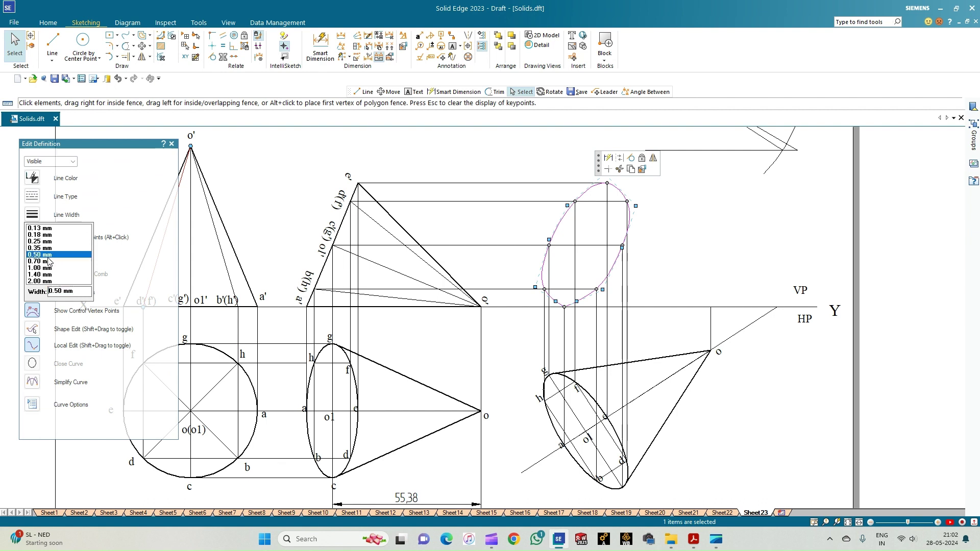
pyautogui.click(727, 219)
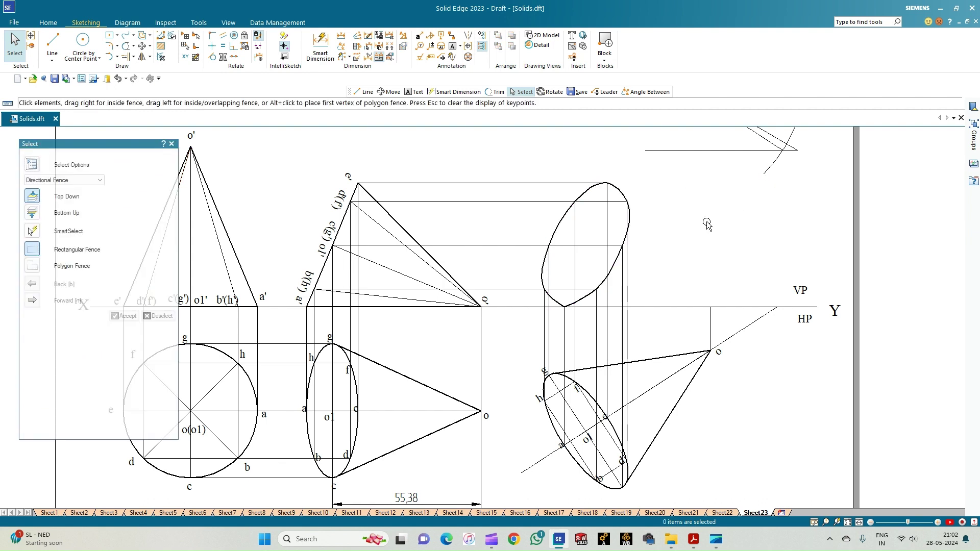
# - Draw a 0.50 mm wide line along XY from the base curve's lowest point to the vertical projector of apex o
pyautogui.click(53, 42)
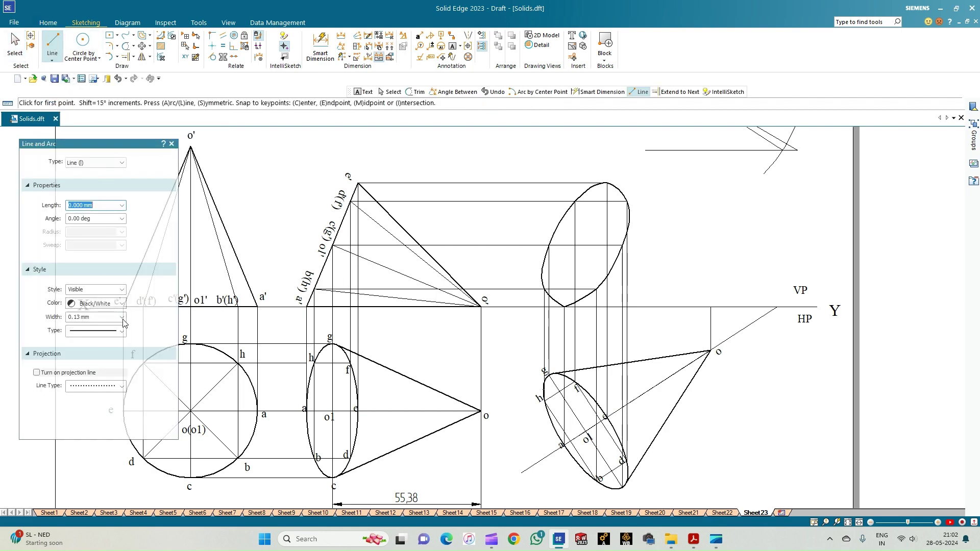
pyautogui.click(123, 318)
pyautogui.click(84, 337)
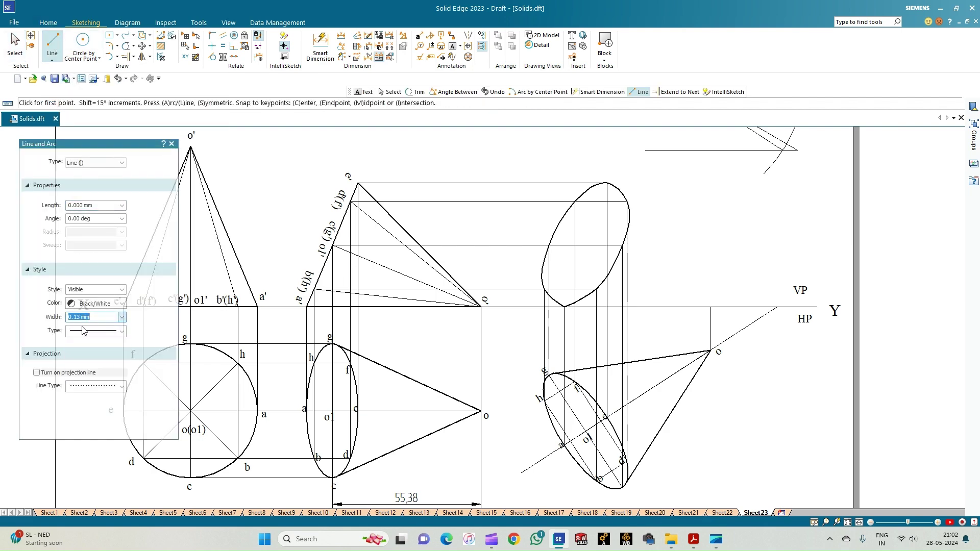
pyautogui.scroll(3, 564, 307)
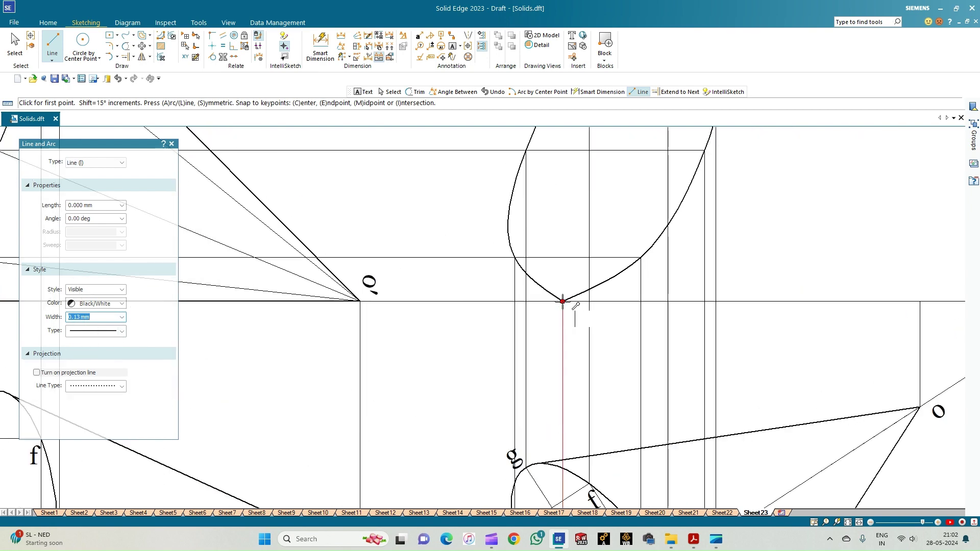
pyautogui.click(563, 301)
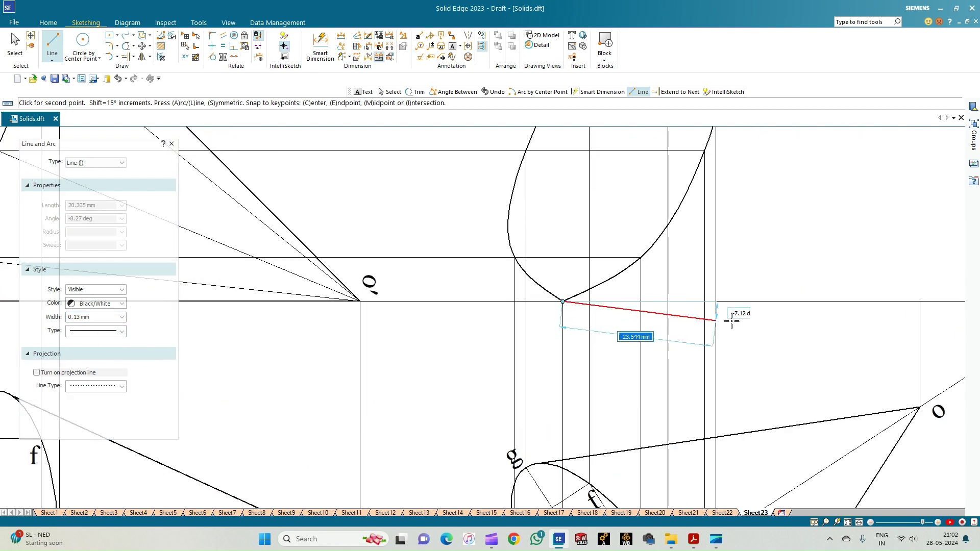
pyautogui.click(919, 301)
pyautogui.scroll(-2, 889, 329)
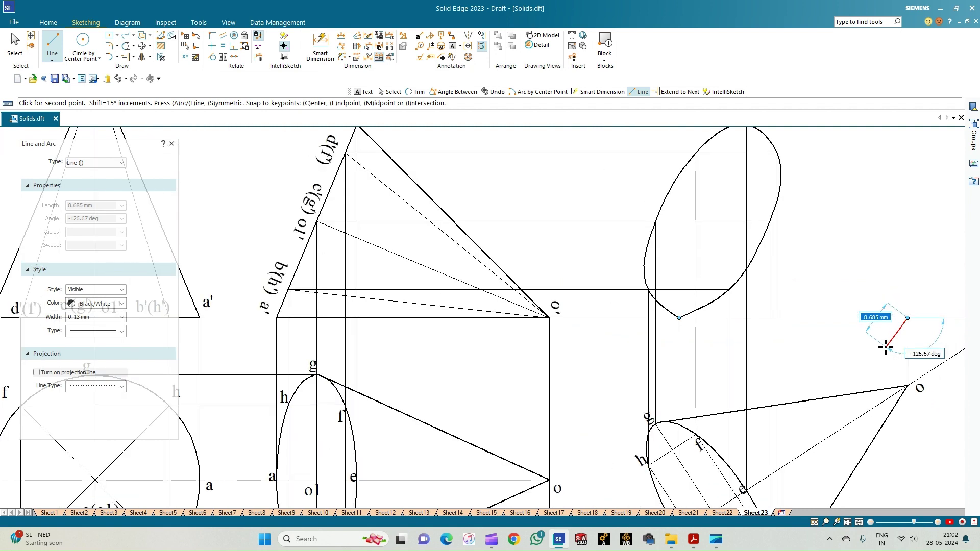
pyautogui.click(123, 318)
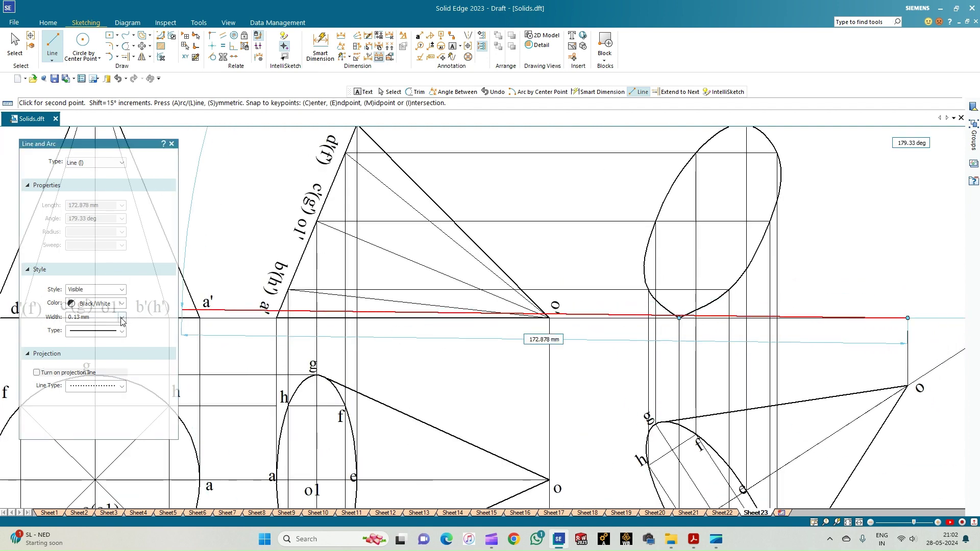
pyautogui.click(112, 354)
pyautogui.click(907, 318)
pyautogui.rightClick(862, 279)
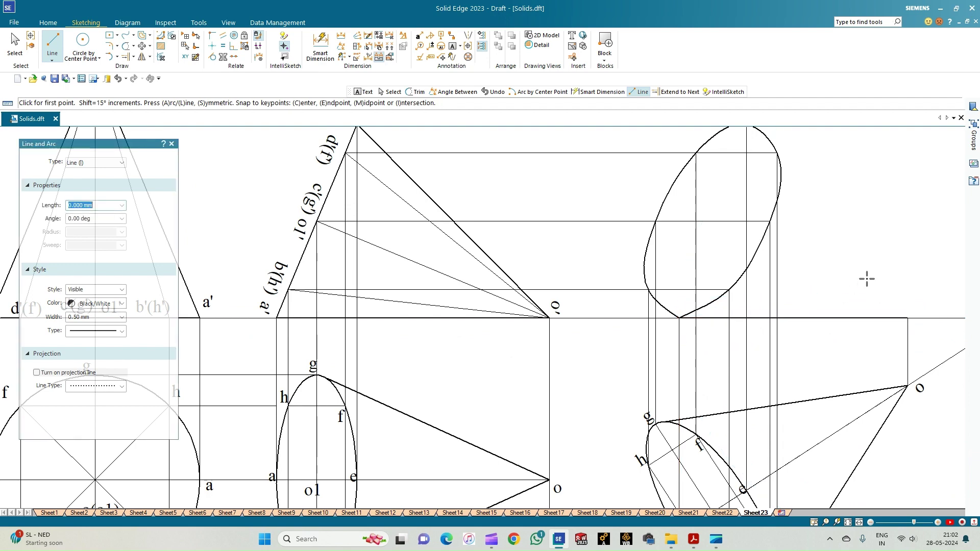
# - Draw a 0.50 mm wide generator from the apex point on XY, tangent to the upper part of the base curve
pyautogui.scroll(-2, 865, 279)
pyautogui.click(893, 303)
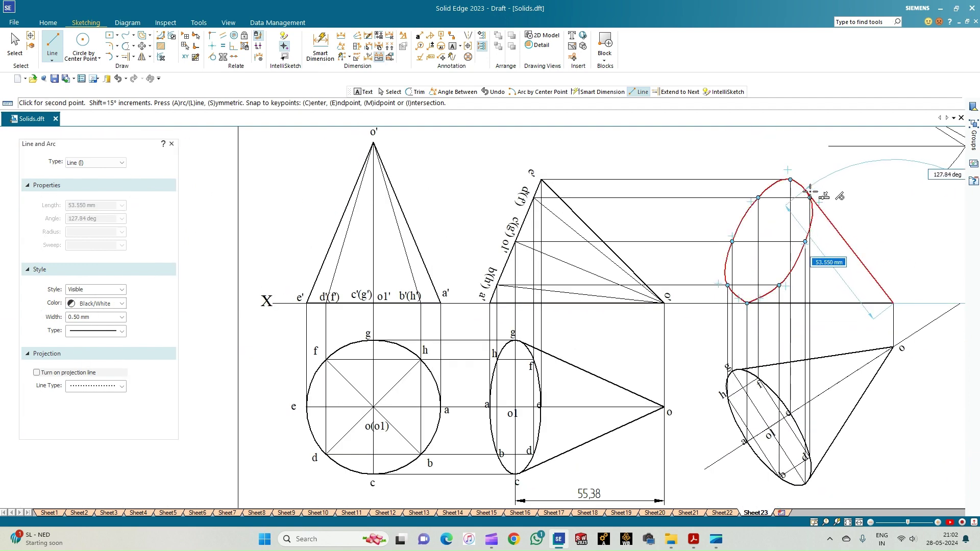
pyautogui.scroll(2, 809, 190)
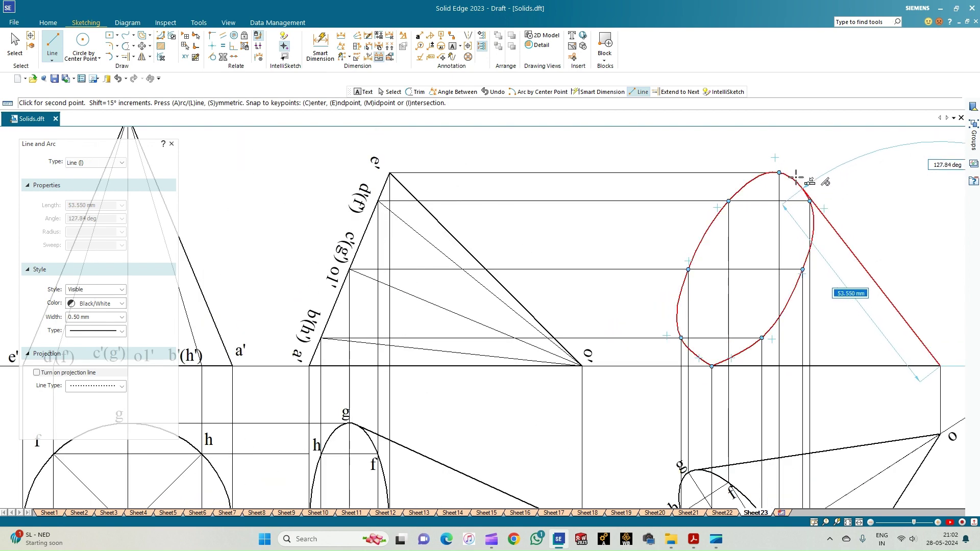
pyautogui.click(802, 187)
pyautogui.press('Escape')
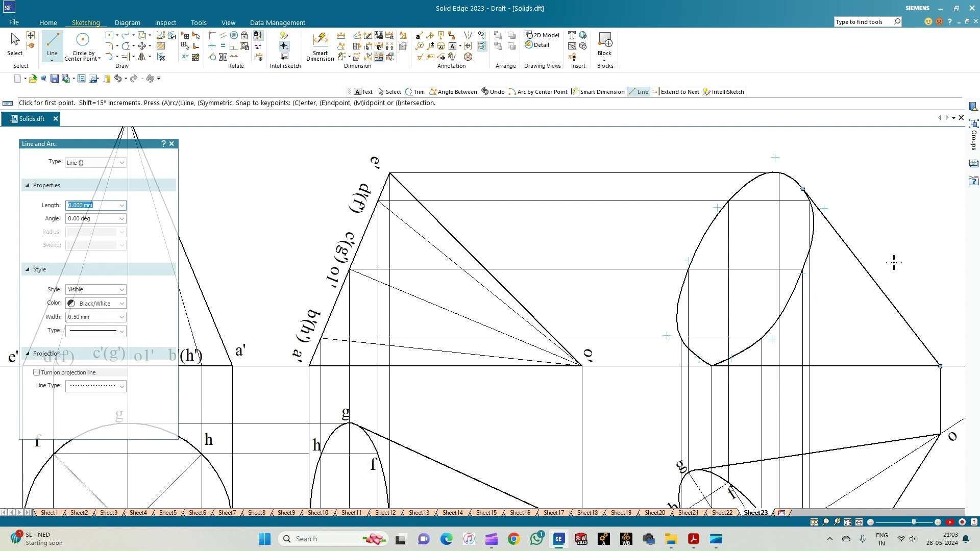
# - Label the final front view's apex o' and the base curve's points a', b' and c'
pyautogui.scroll(-1, 894, 262)
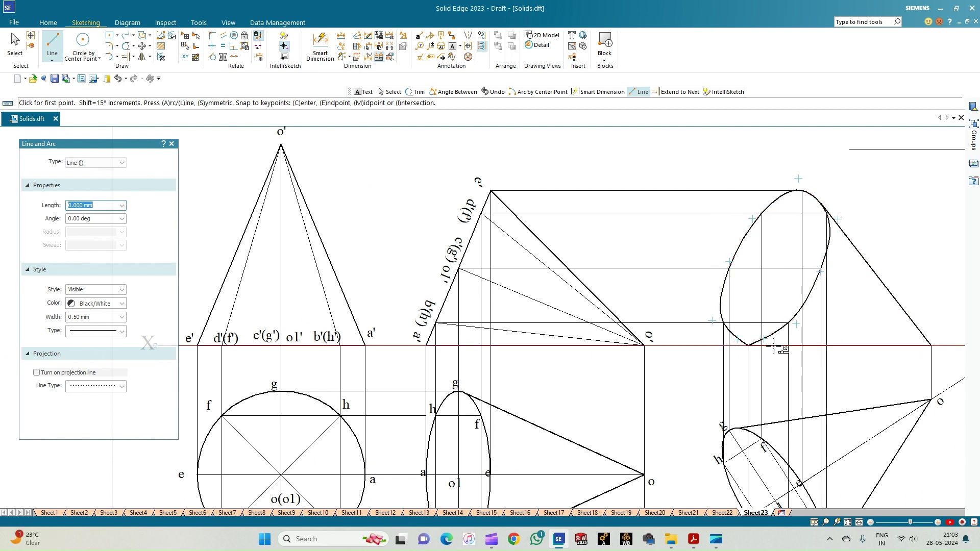
pyautogui.click(848, 522)
pyautogui.scroll(3, 648, 333)
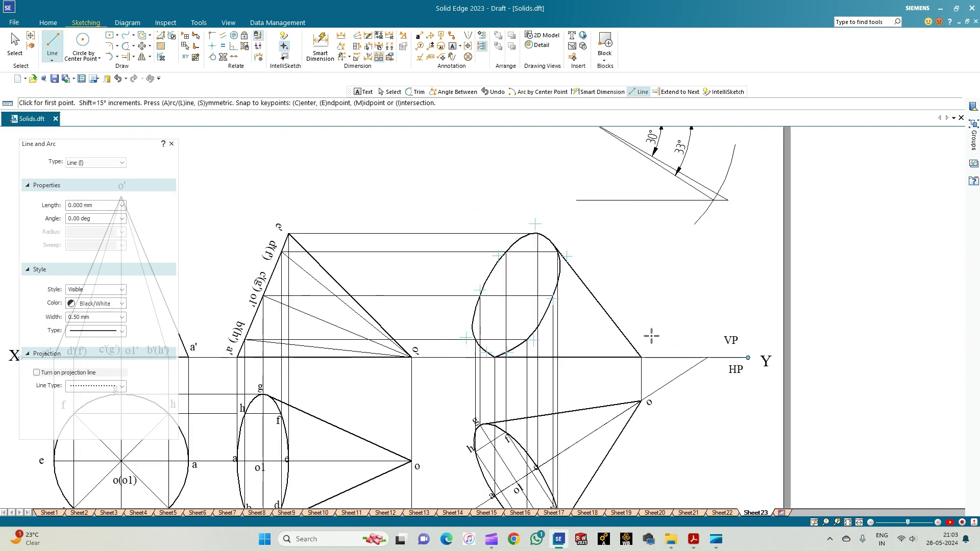
pyautogui.click(454, 50)
pyautogui.click(640, 351)
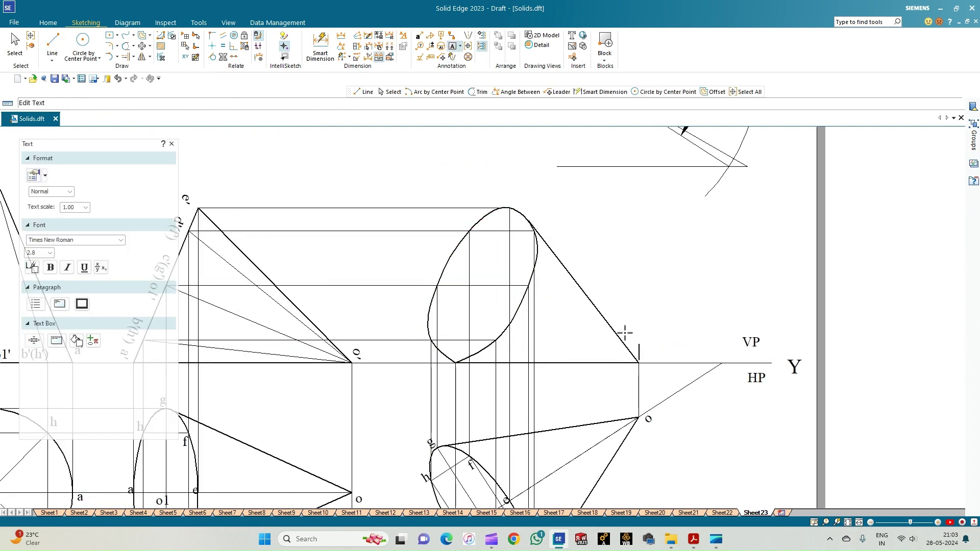
pyautogui.write("o'")
pyautogui.click(454, 344)
pyautogui.write("a'")
pyautogui.click(488, 321)
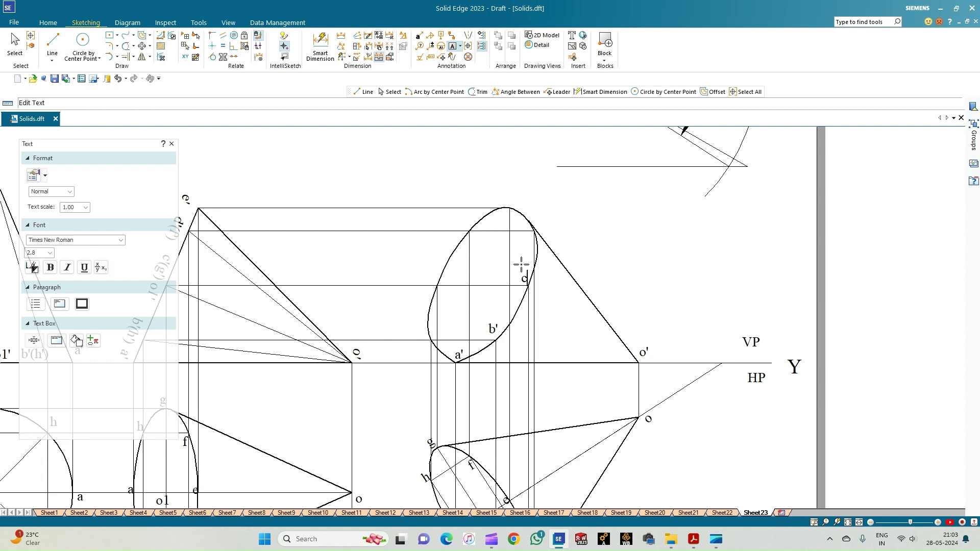
pyautogui.write("'")
# - Label the remaining base curve points of the final front view d', e', f', g' and h'
pyautogui.click(525, 231)
pyautogui.write("''")
pyautogui.click(459, 210)
pyautogui.click(426, 267)
pyautogui.write("g'")
pyautogui.click(417, 318)
pyautogui.scroll(-1, 427, 370)
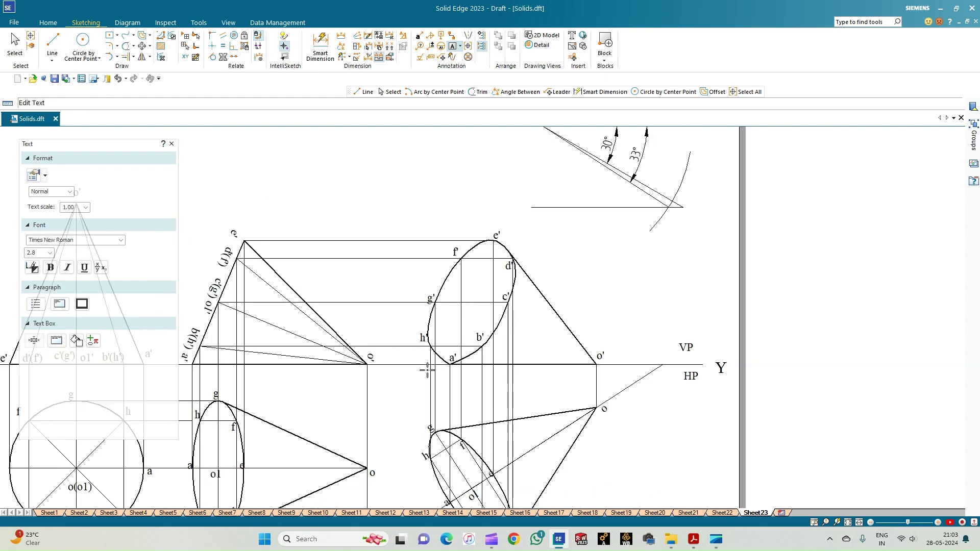
# - Draw a 0.13 mm wide vertical projector from o1 in the final top view up to the horizontal projector through g' and c'
pyautogui.press('l')
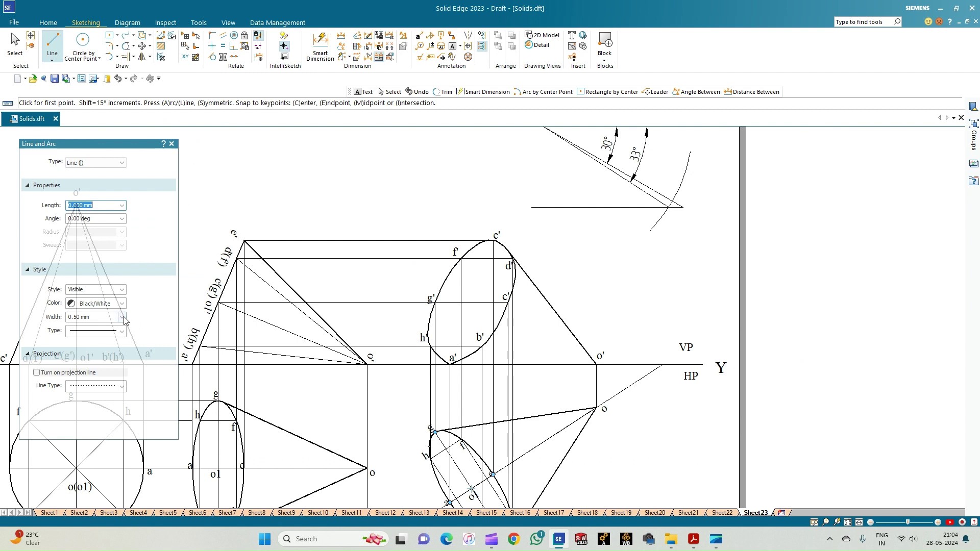
pyautogui.click(123, 317)
pyautogui.click(82, 327)
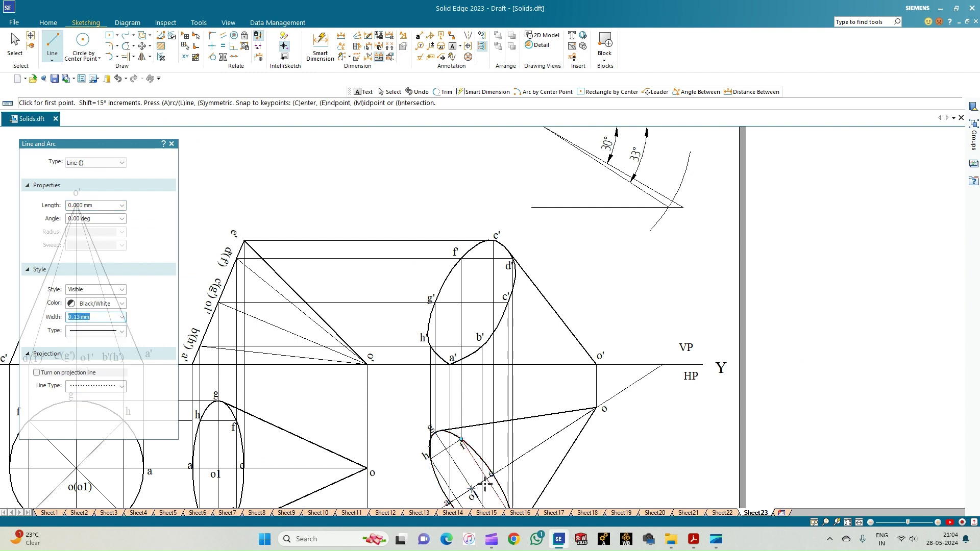
pyautogui.click(470, 489)
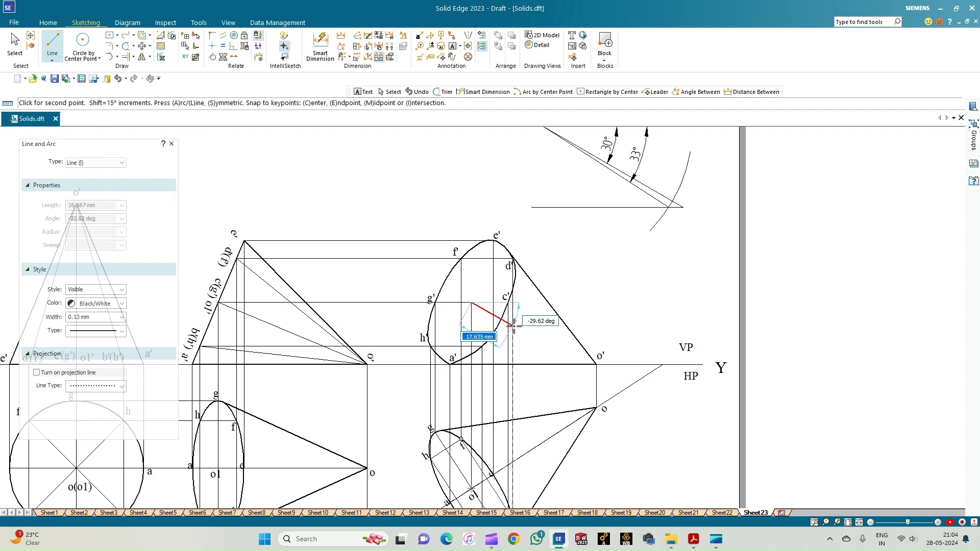
pyautogui.click(471, 303)
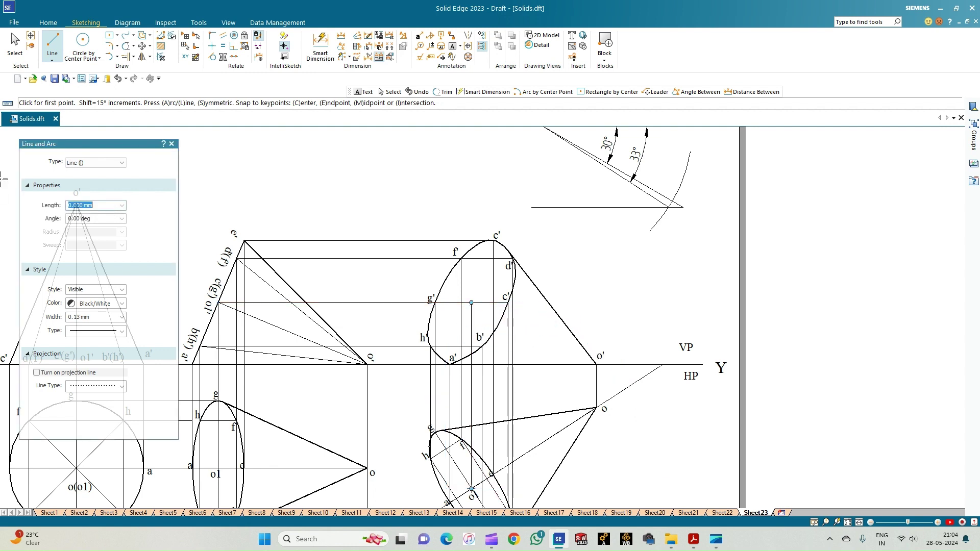
# - Draw the cone's axis as a dash-dot line from the top of the o1 projector to apex o' in the final front view
pyautogui.click(122, 331)
pyautogui.click(106, 362)
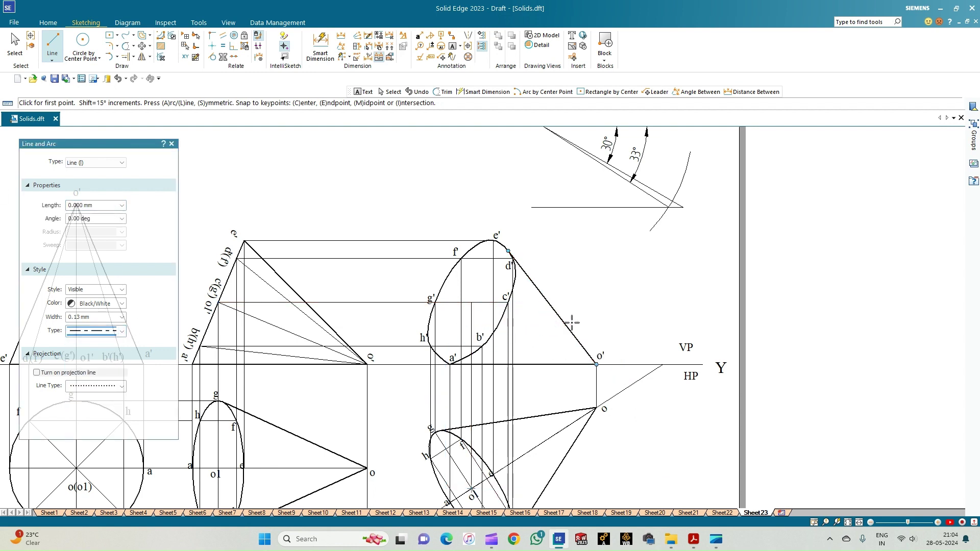
pyautogui.click(471, 302)
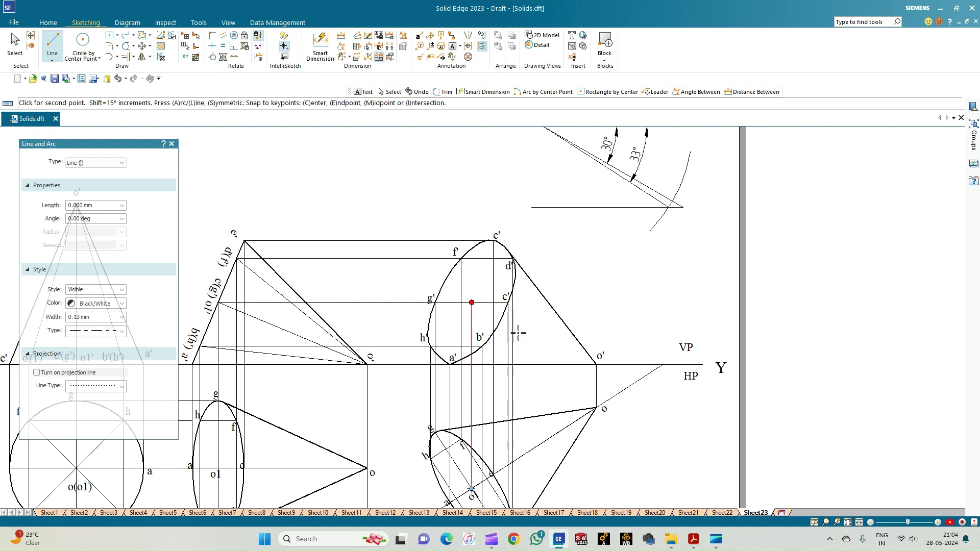
pyautogui.click(596, 364)
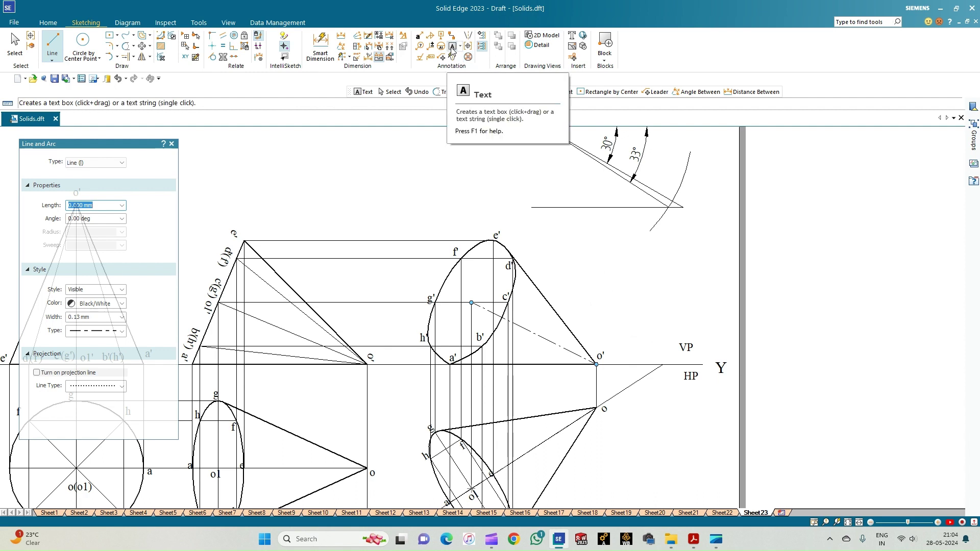
# - Label the base centre of the final front view o1' and fit the whole sheet in view
pyautogui.press('Escape')
pyautogui.press('t')
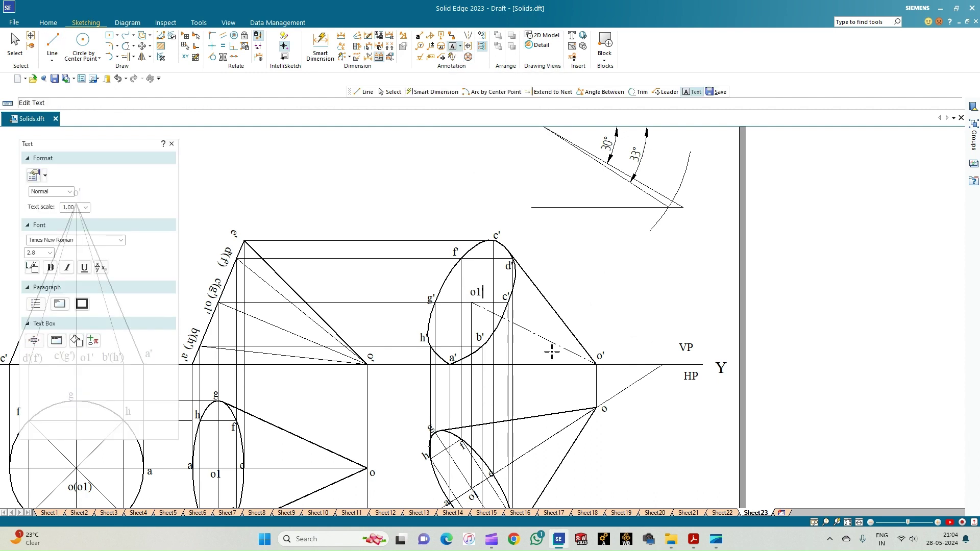
pyautogui.click(848, 522)
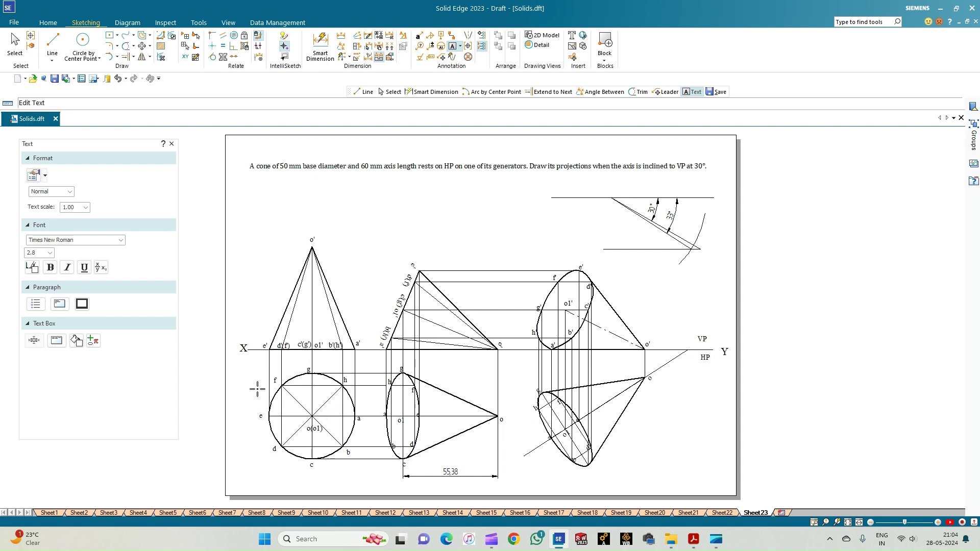
pyautogui.click(320, 46)
pyautogui.click(302, 416)
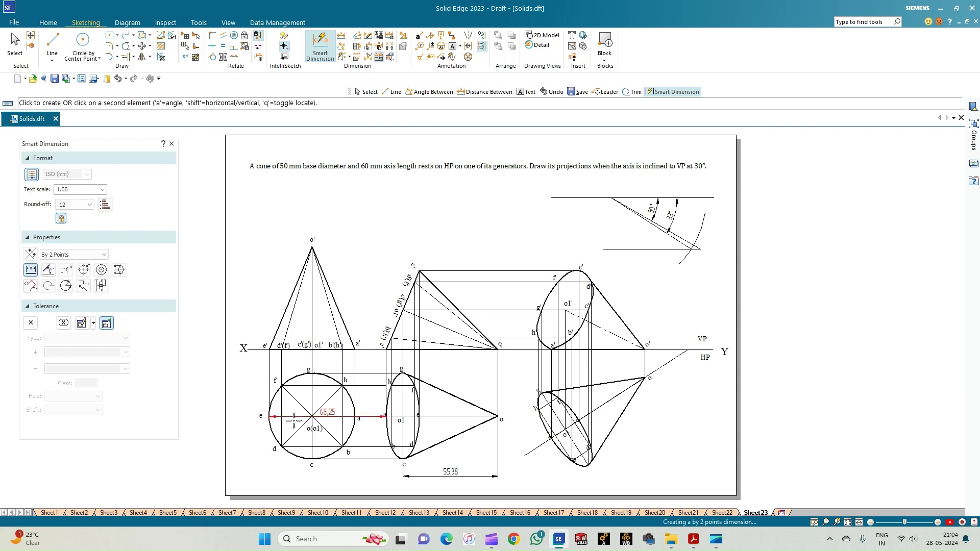
pyautogui.rightClick(229, 386)
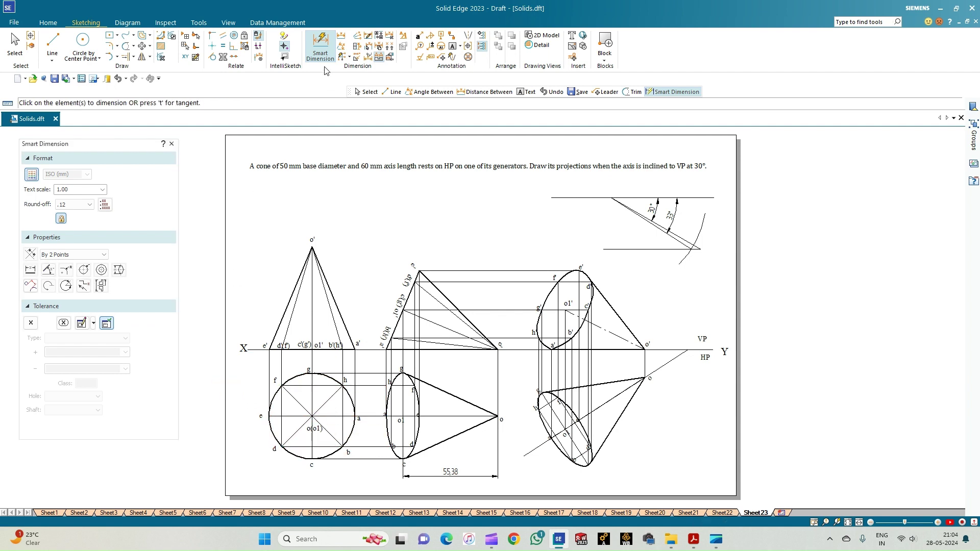
# - Dimension the distance between points g and c of the base circle in the first top view, placing it outside the circle beyond e
pyautogui.click(341, 37)
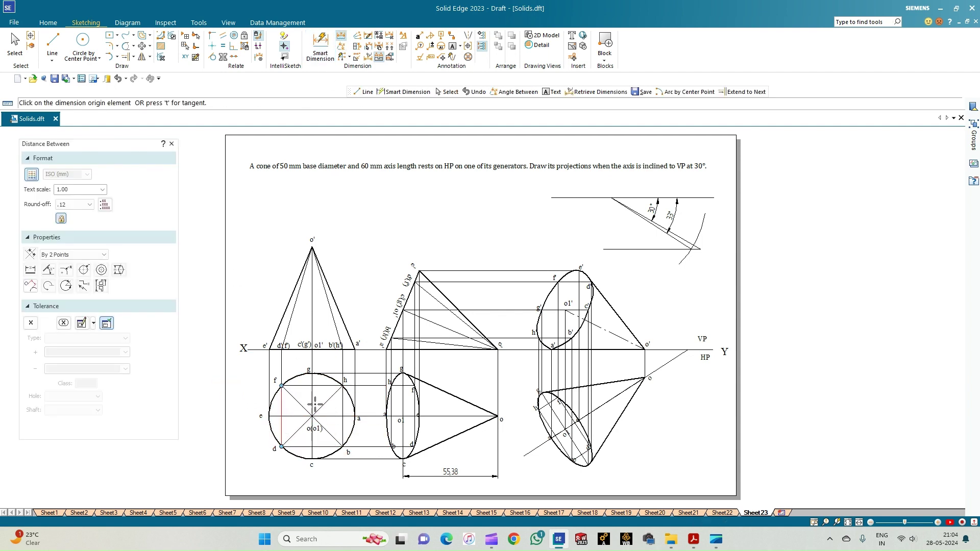
pyautogui.click(323, 377)
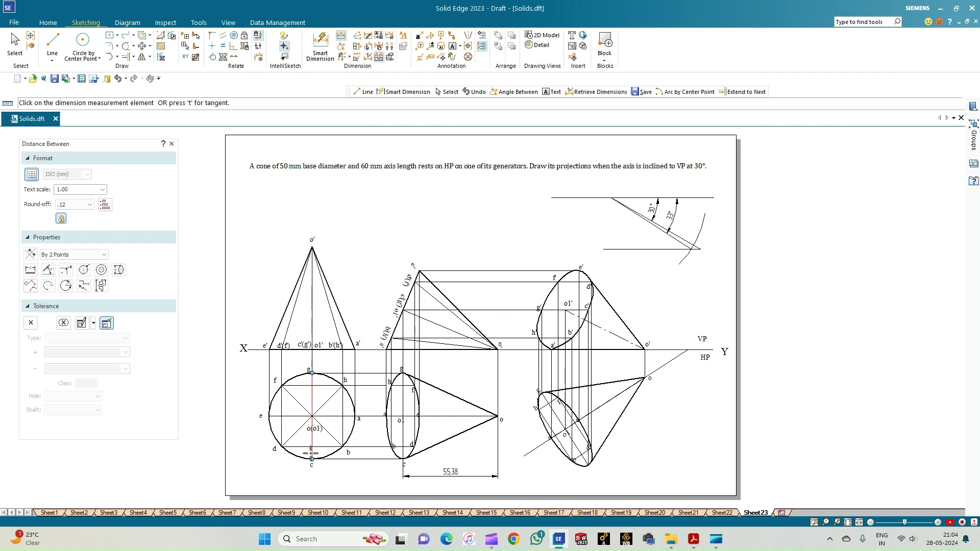
pyautogui.click(312, 459)
pyautogui.click(248, 444)
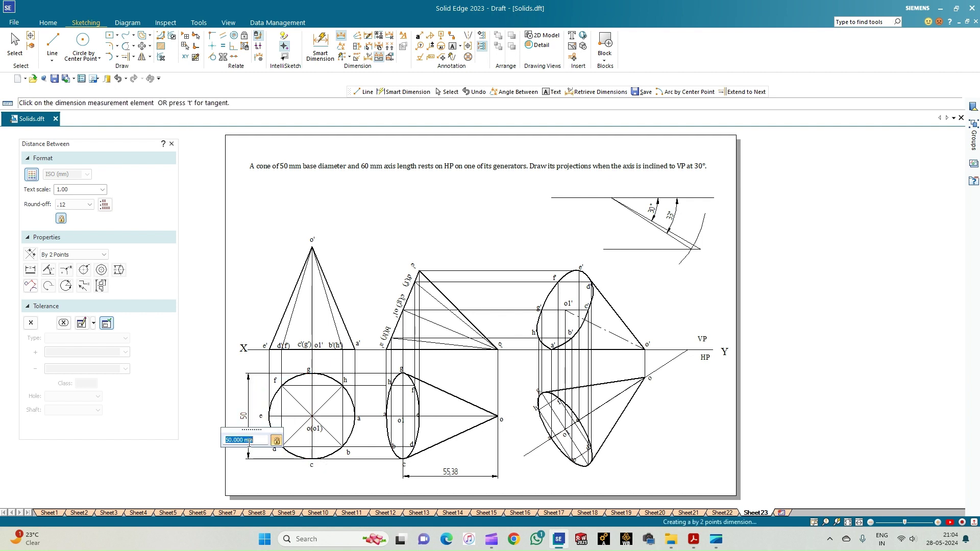
pyautogui.press('Return')
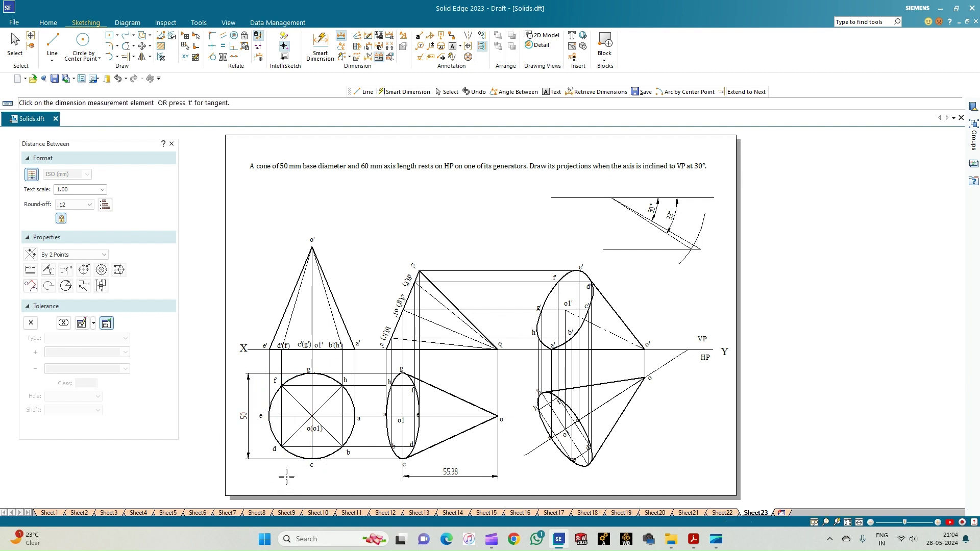
# - Dimension the length of the cone's vertical axis in the first front view, placing it outside the cone on the e' side
pyautogui.click(60, 46)
pyautogui.click(320, 45)
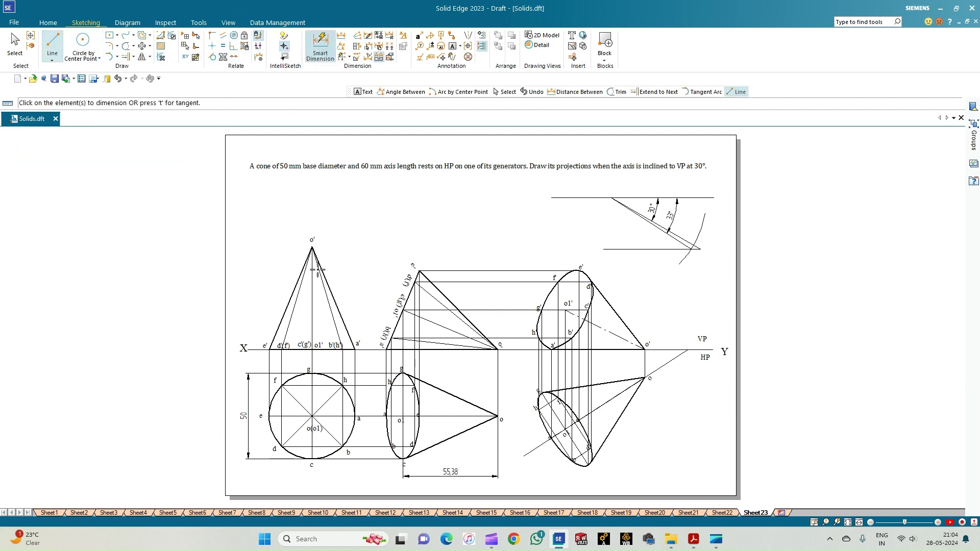
pyautogui.click(313, 278)
pyautogui.click(255, 301)
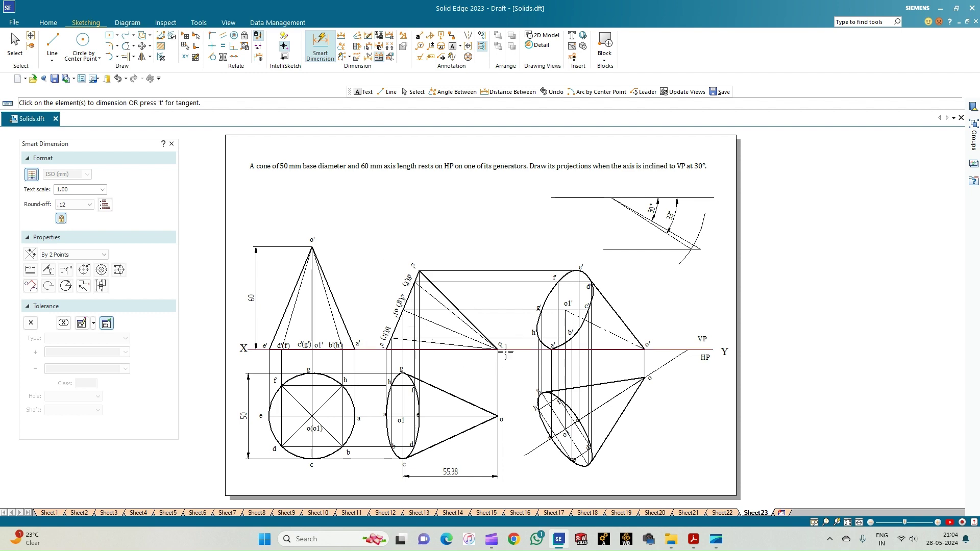
# - Add an angle dimension between the extended axis line of the final top view and the XY line, placed near apex o
pyautogui.scroll(1, 501, 362)
pyautogui.scroll(1, 501, 362)
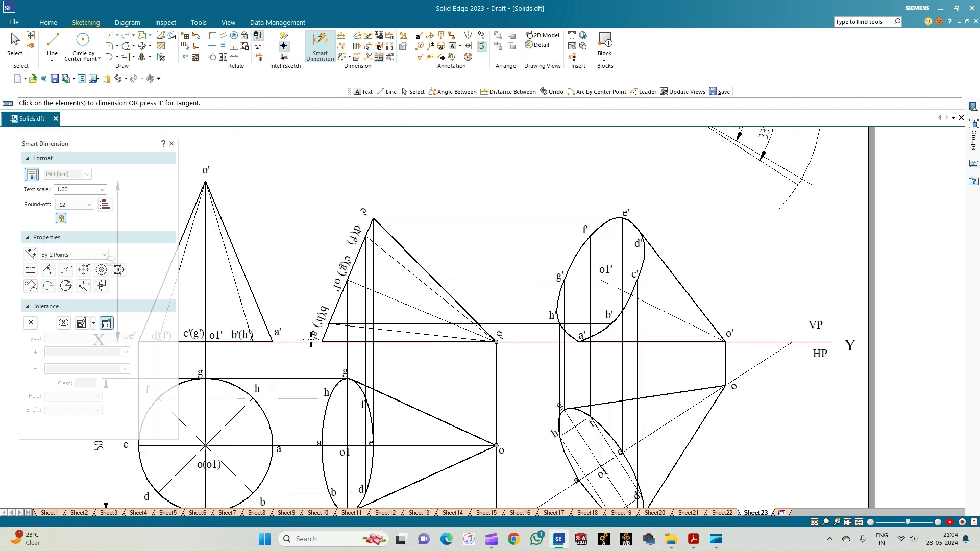
pyautogui.scroll(-1, 347, 404)
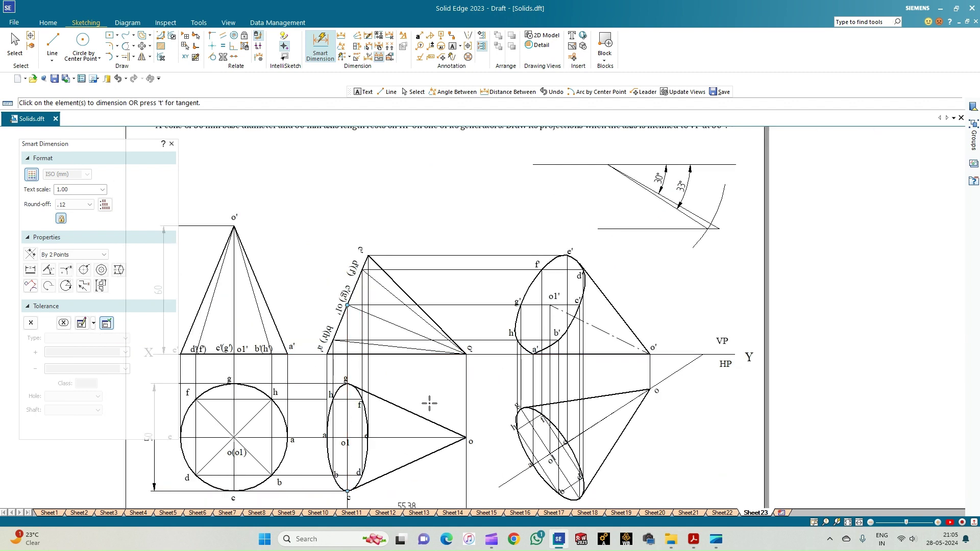
pyautogui.click(341, 46)
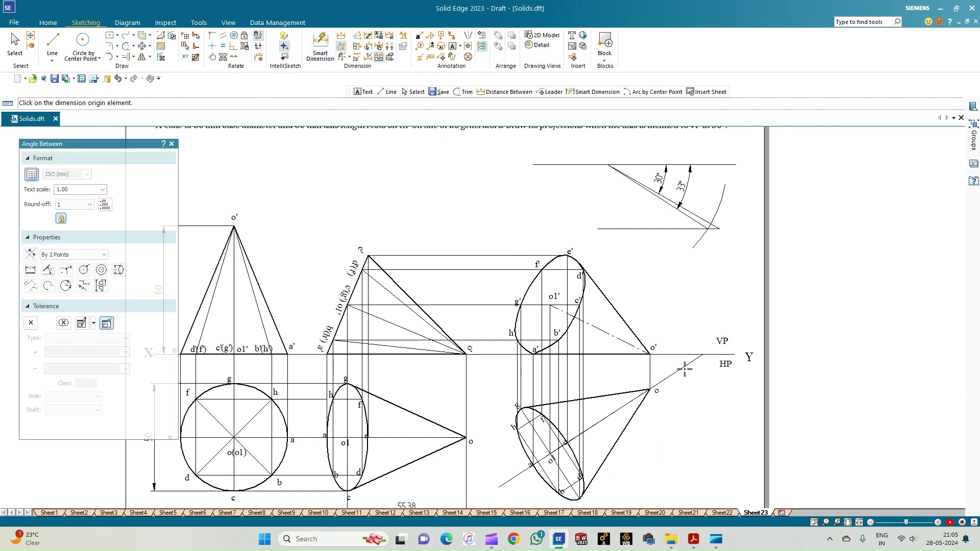
pyautogui.click(680, 371)
pyautogui.click(671, 354)
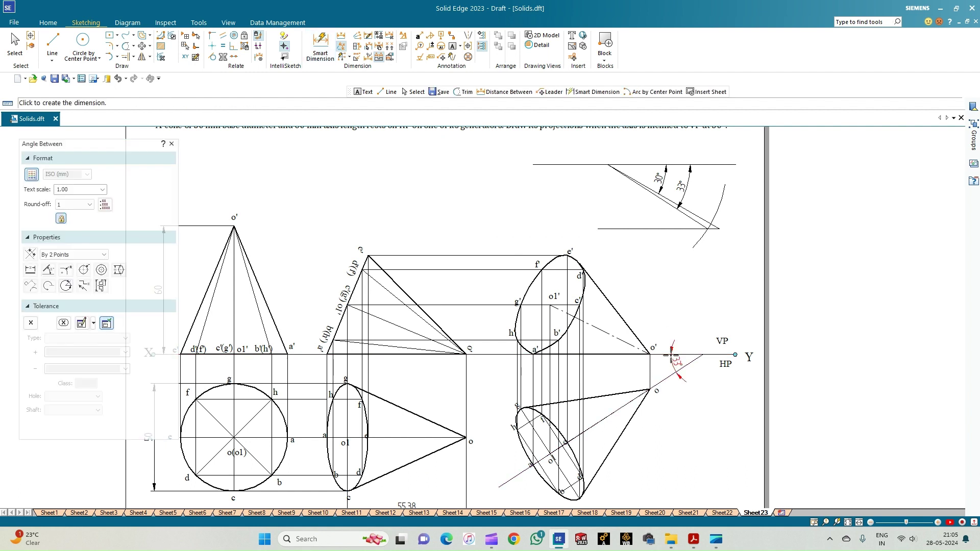
pyautogui.click(666, 364)
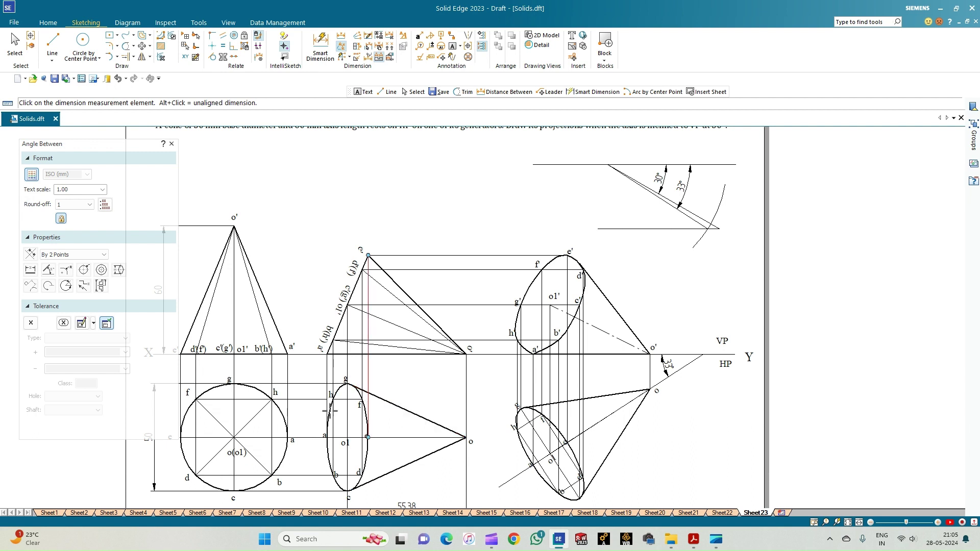
pyautogui.click(431, 420)
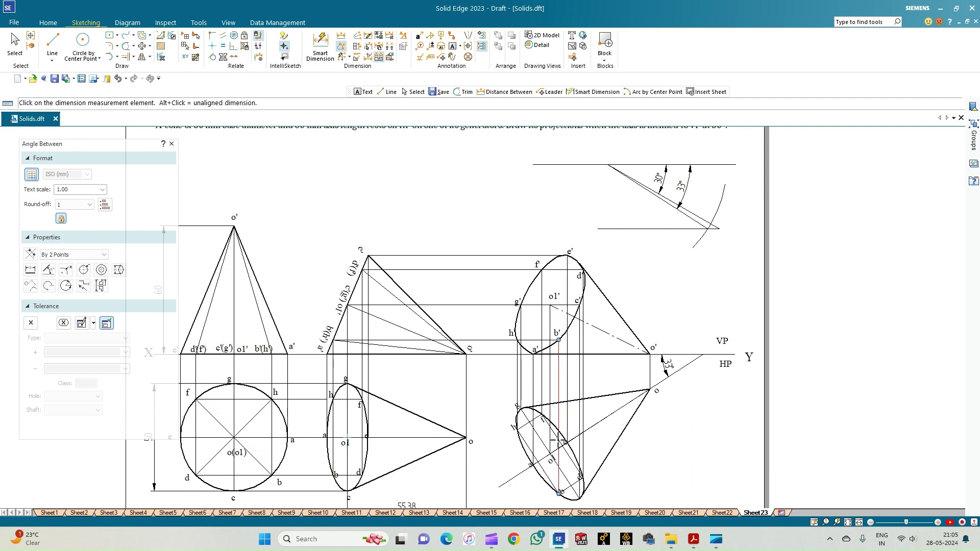